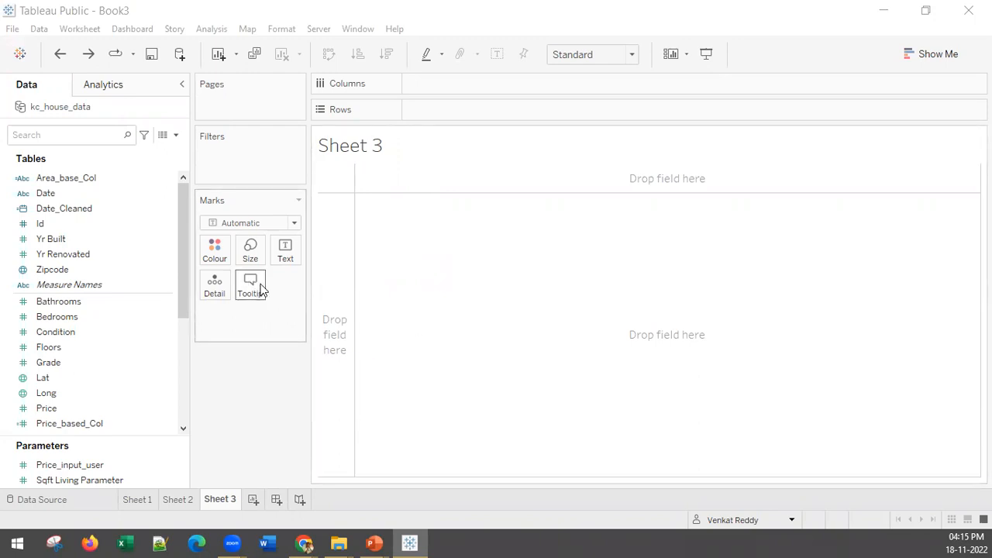
# Build a map on the sheet from the Lat and Long fields.
pyautogui.click(52, 269)
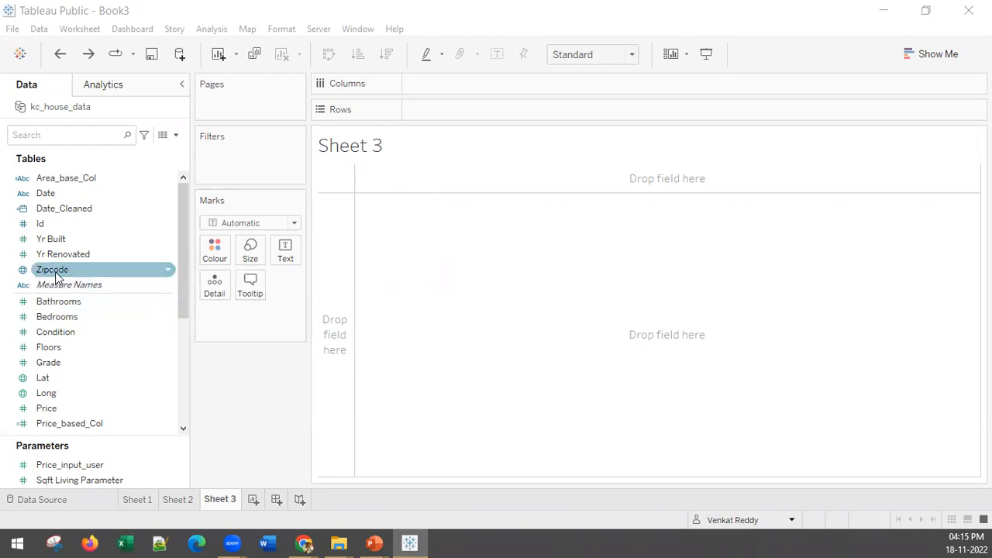
pyautogui.click(46, 378)
pyautogui.doubleClick(49, 379)
pyautogui.doubleClick(58, 391)
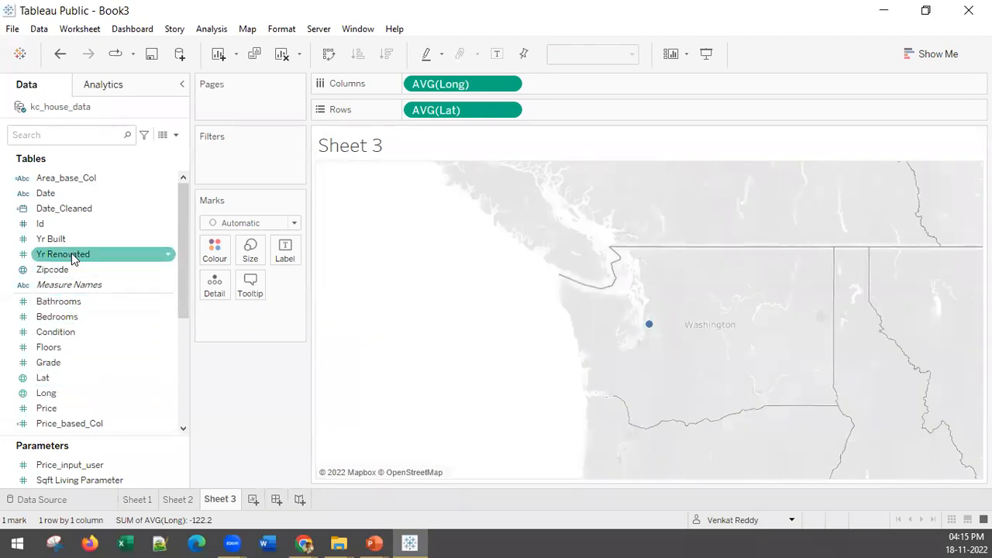
# Break the map marks down by Id as detail with all members added, and size them by Price.
pyautogui.moveTo(55, 229); pyautogui.dragTo(213, 292)
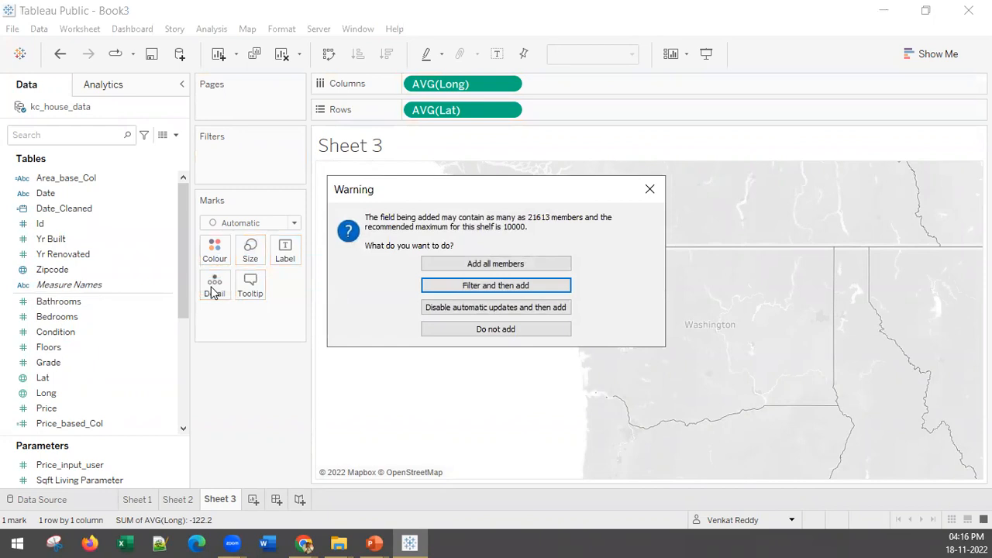
pyautogui.click(534, 264)
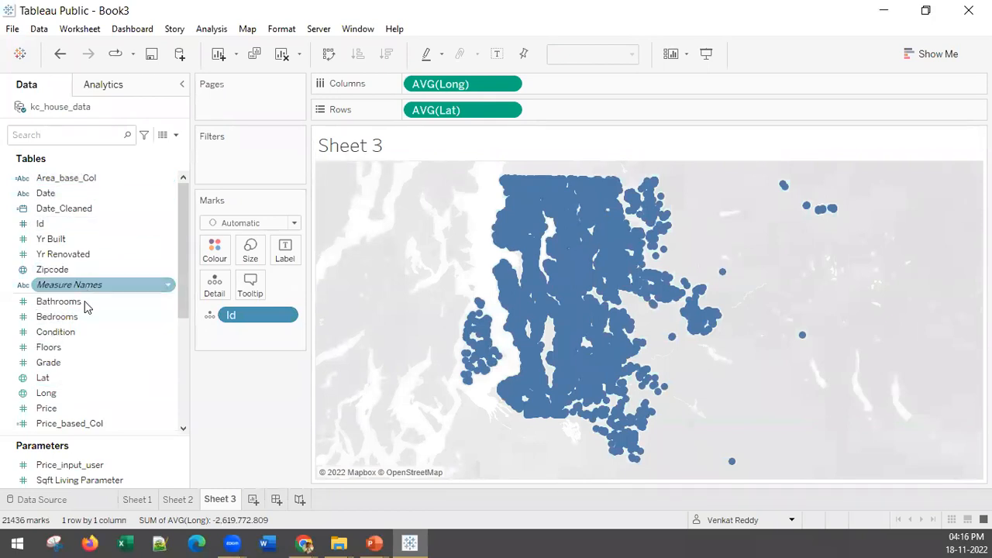
pyautogui.scroll(-3, 83, 359)
pyautogui.click(64, 289)
pyautogui.doubleClick(64, 290)
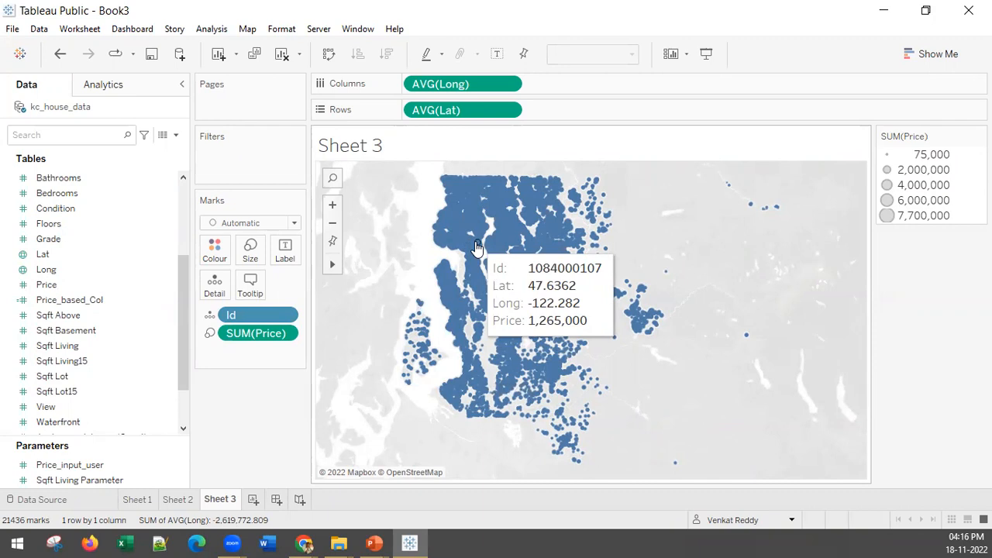
# Add Sqft Living, Grade and Floors to the tooltip of the map marks.
pyautogui.moveTo(58, 345); pyautogui.dragTo(247, 293)
pyautogui.moveTo(524, 287)
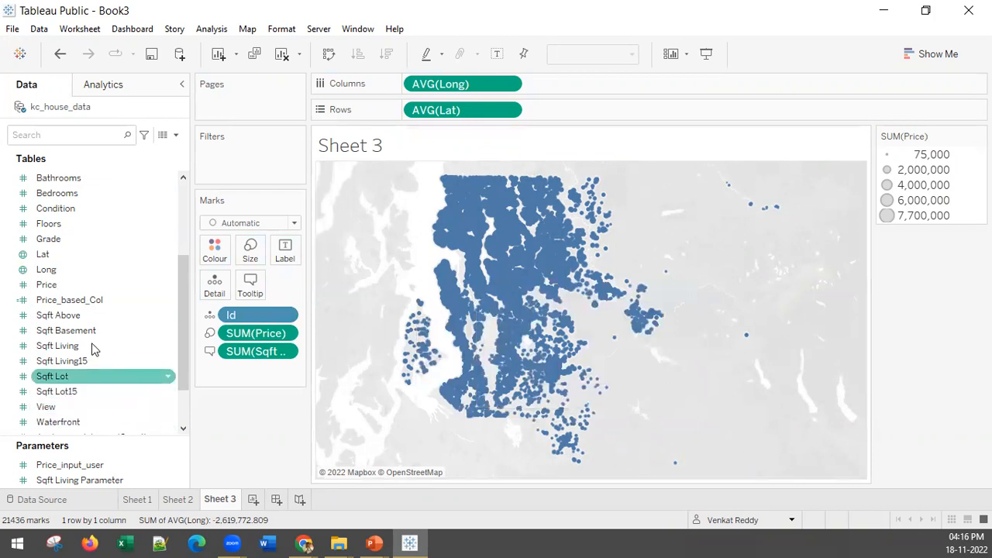
pyautogui.scroll(3, 93, 328)
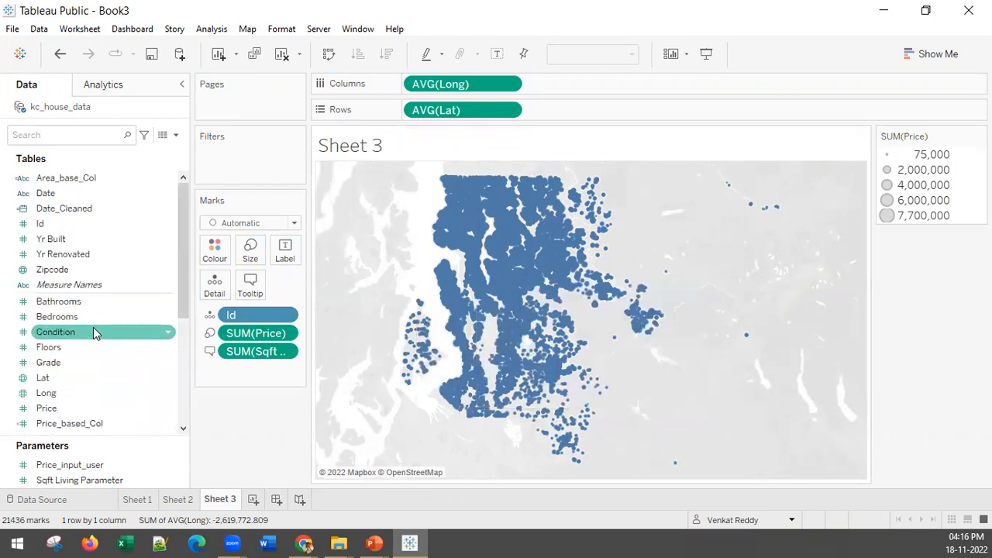
pyautogui.scroll(-5, 93, 329)
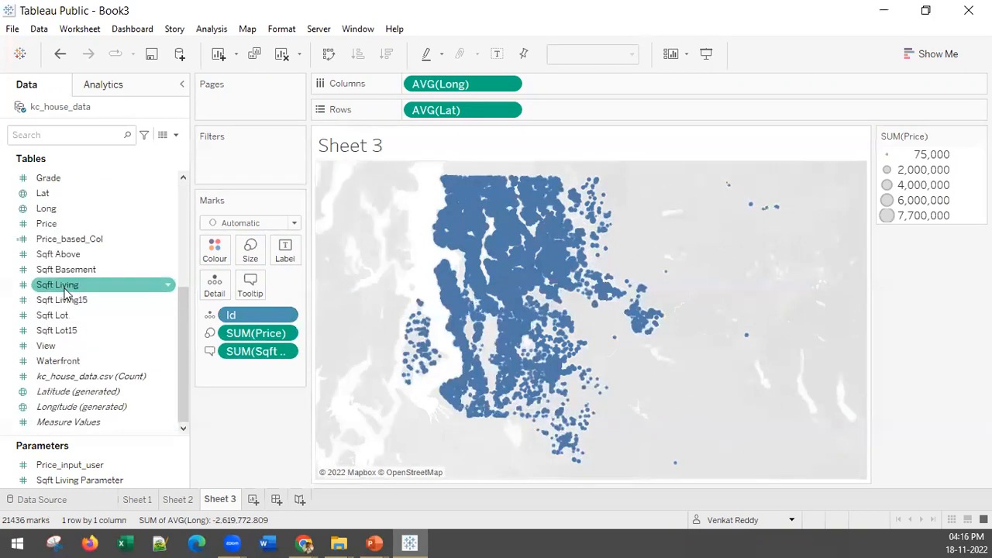
pyautogui.scroll(3, 62, 354)
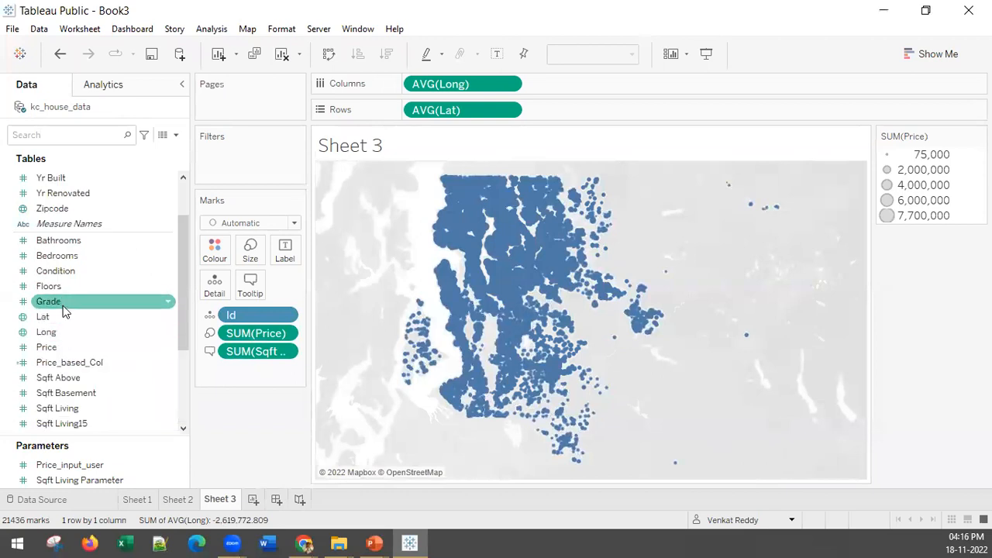
pyautogui.moveTo(55, 306); pyautogui.dragTo(288, 255)
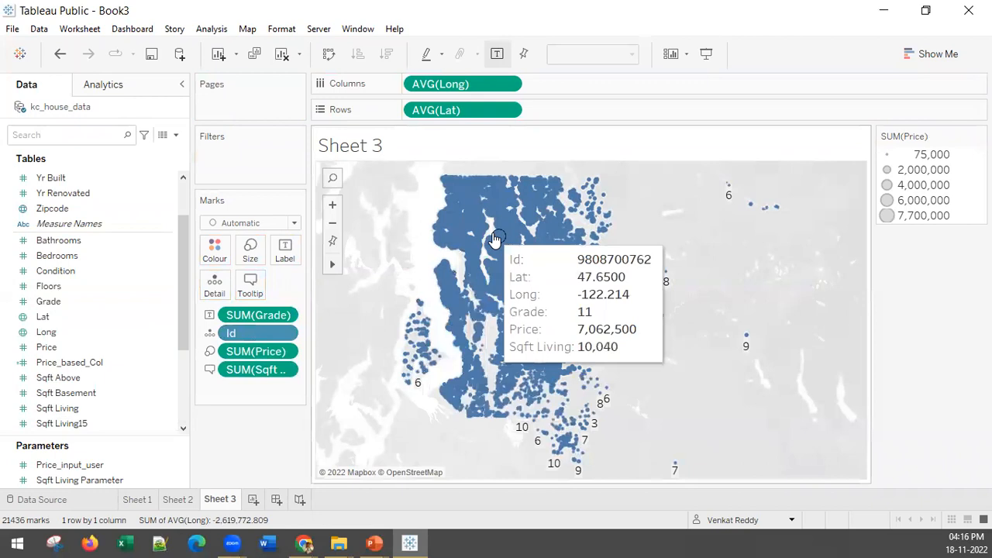
pyautogui.moveTo(294, 324); pyautogui.dragTo(250, 282)
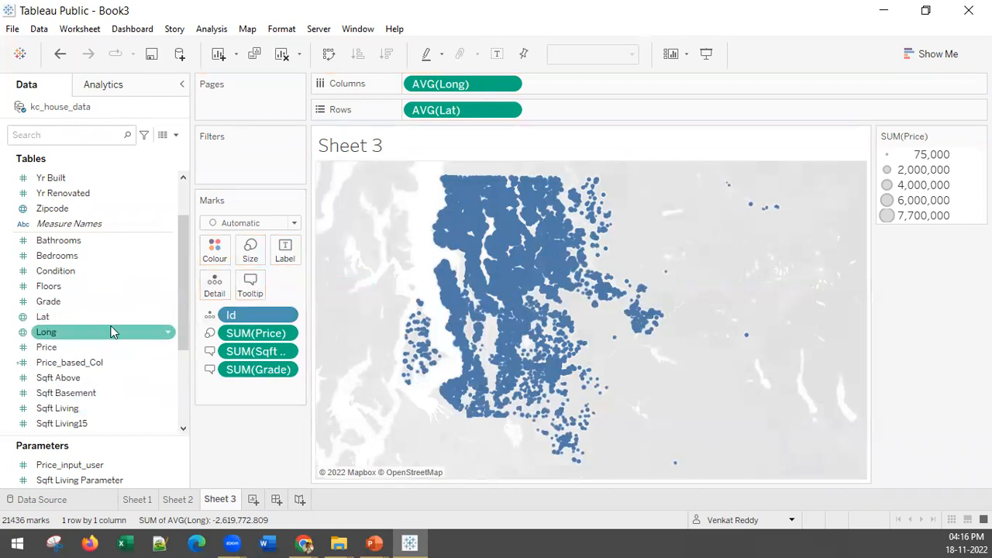
pyautogui.moveTo(49, 289); pyautogui.dragTo(250, 284)
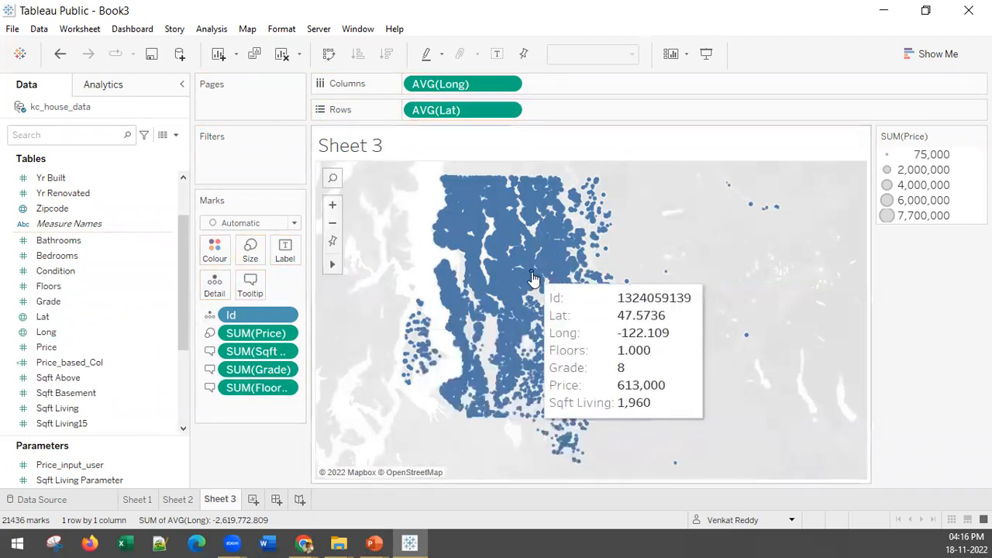
# Remove the Id, Lat and Long lines from the tooltip text, including the leftover blank line.
pyautogui.click(250, 286)
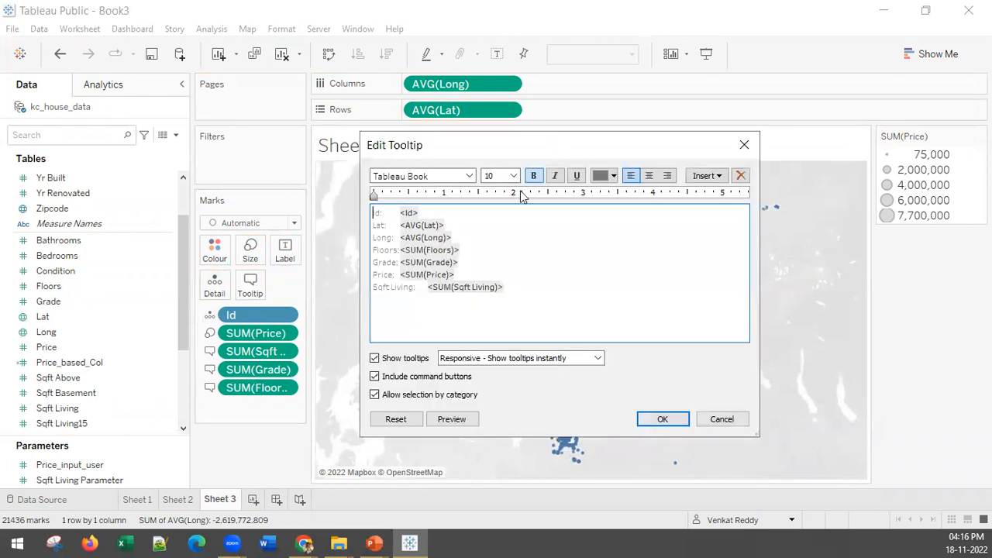
pyautogui.moveTo(441, 218); pyautogui.dragTo(356, 213)
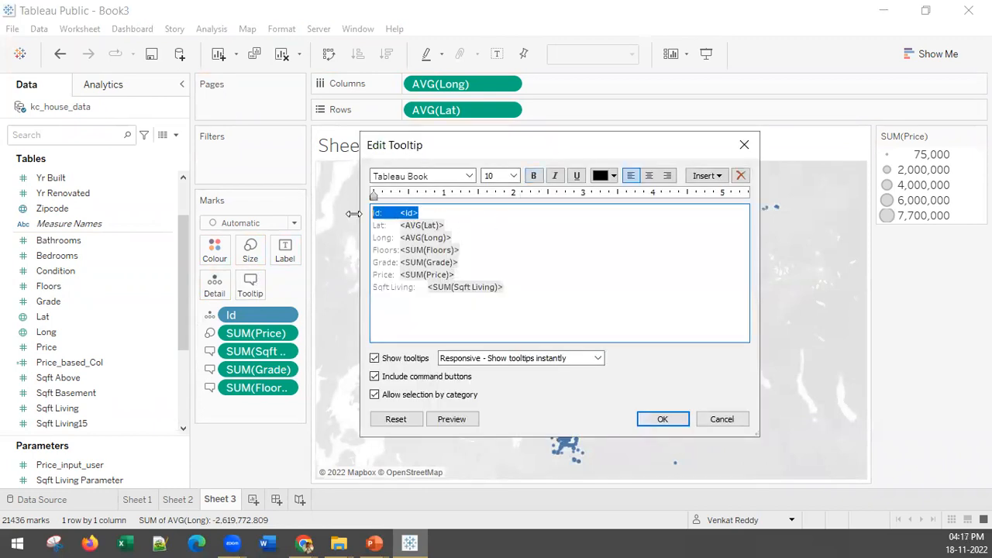
pyautogui.press('BackSpace')
pyautogui.moveTo(466, 236); pyautogui.dragTo(334, 209)
pyautogui.press('BackSpace')
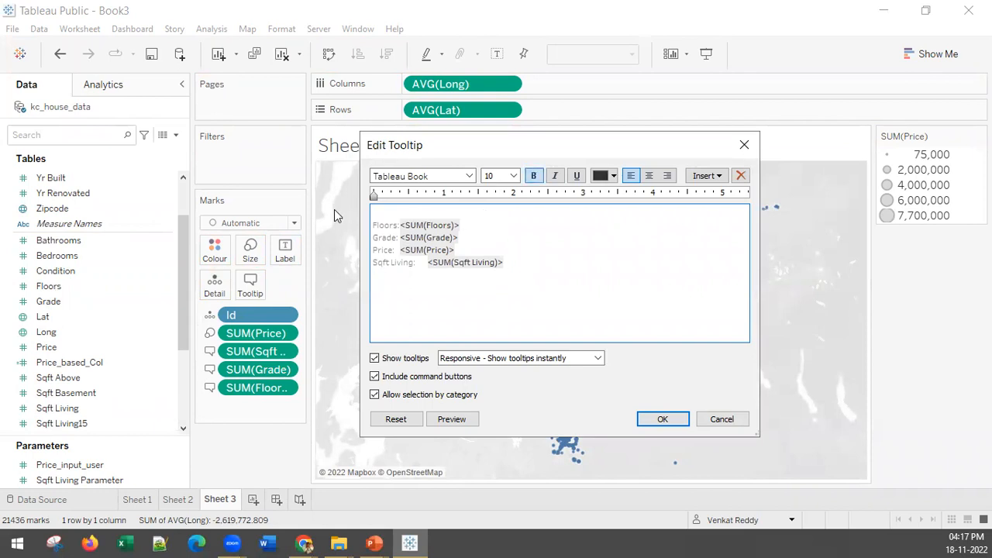
pyautogui.press('Delete')
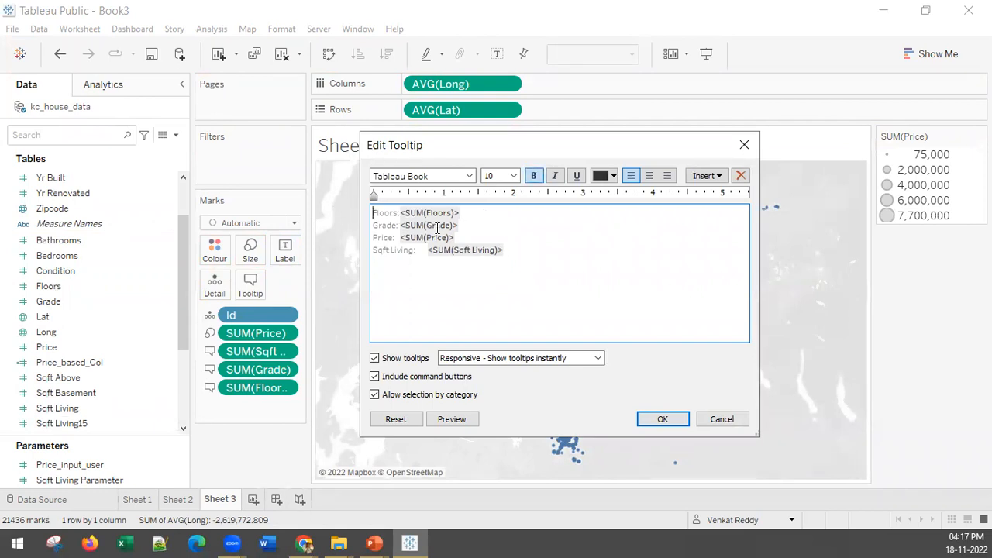
# Relabel the tooltip's Floors line as "Number of Floors" and its Sqft Living line as "Area", and apply the changes.
pyautogui.write('Numbe')
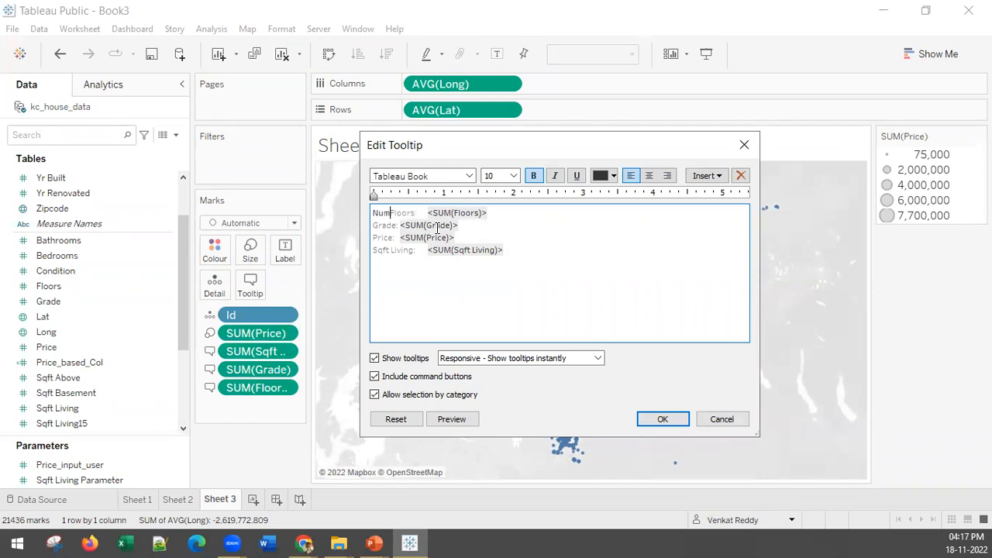
pyautogui.write('r of')
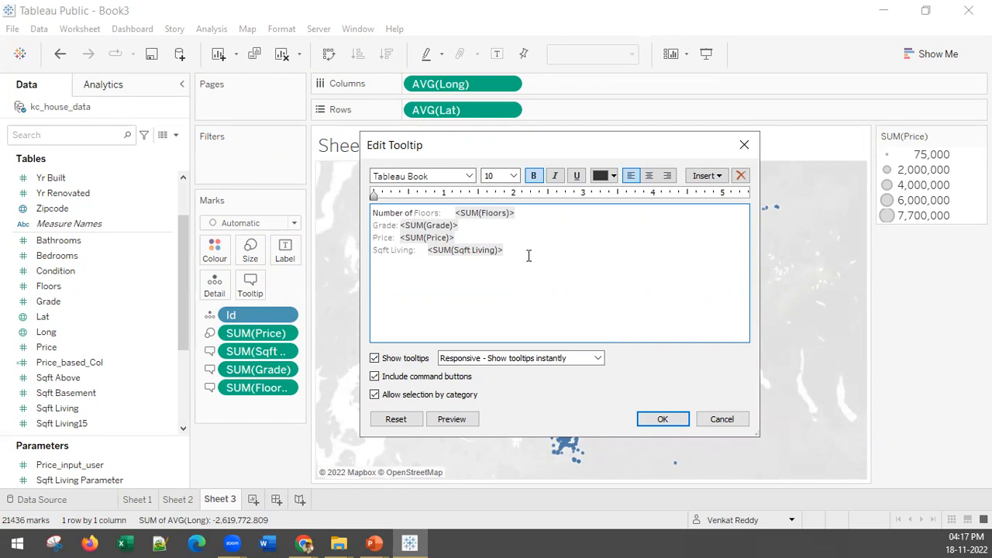
pyautogui.moveTo(410, 251); pyautogui.dragTo(372, 250)
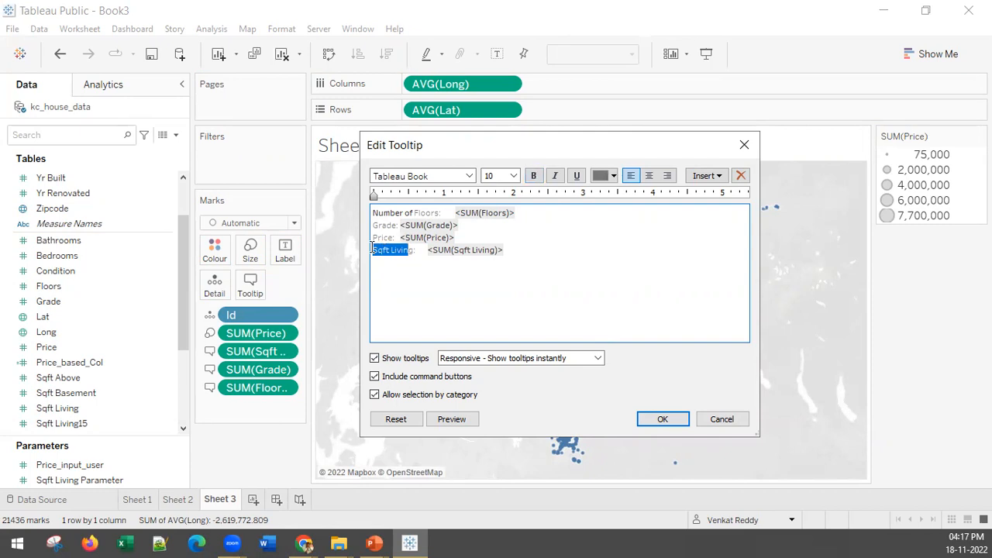
pyautogui.press('BackSpace')
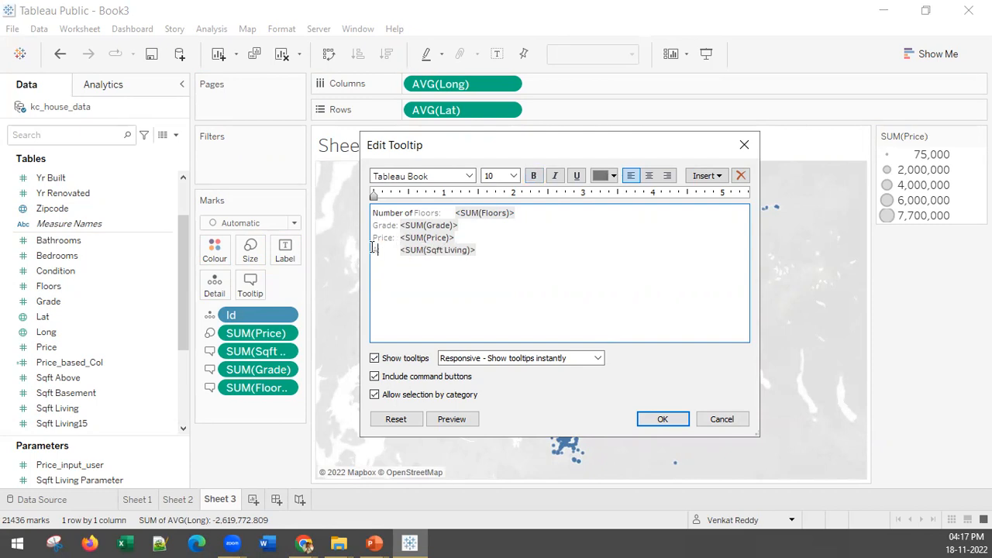
pyautogui.click(660, 419)
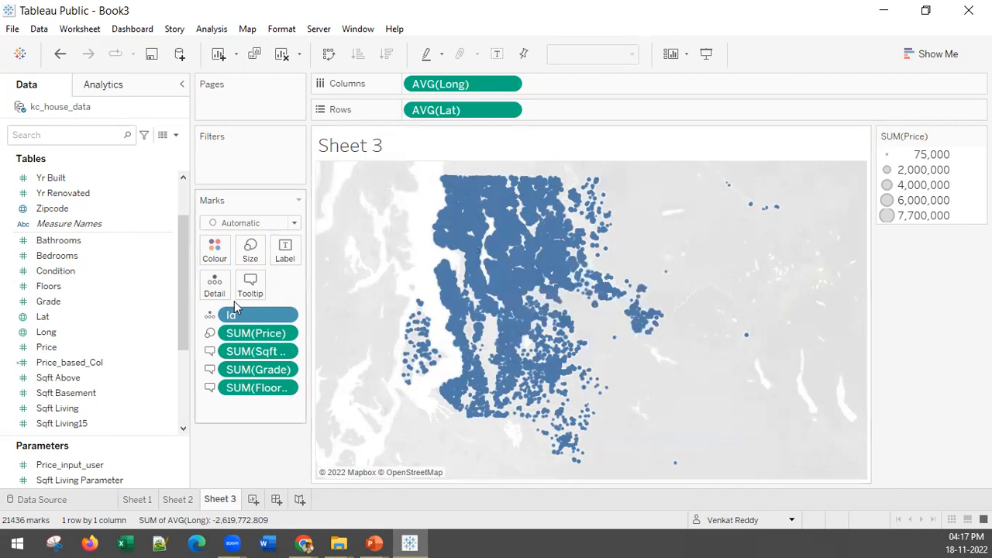
# Reopen the tooltip for editing and make all of its text bold.
pyautogui.click(250, 286)
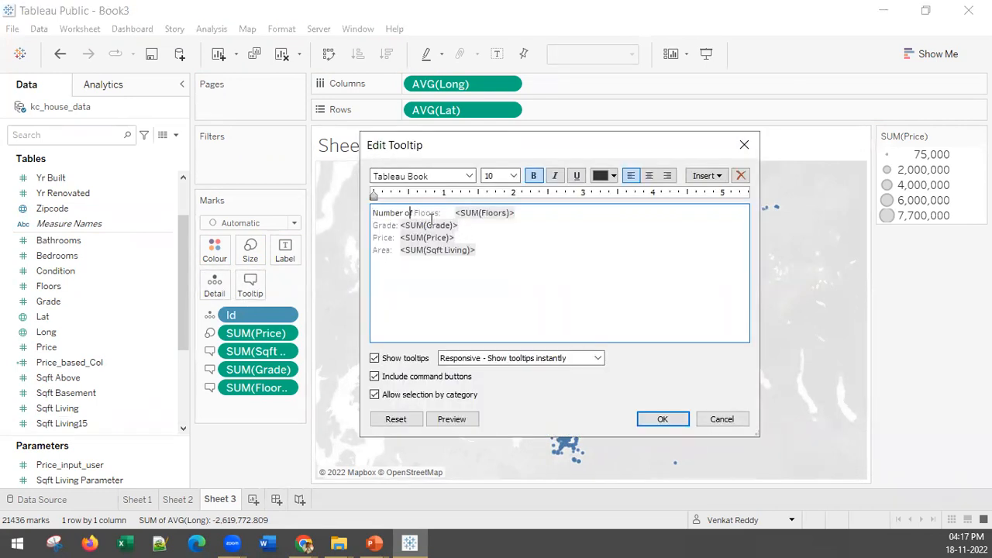
pyautogui.moveTo(441, 215); pyautogui.dragTo(372, 219)
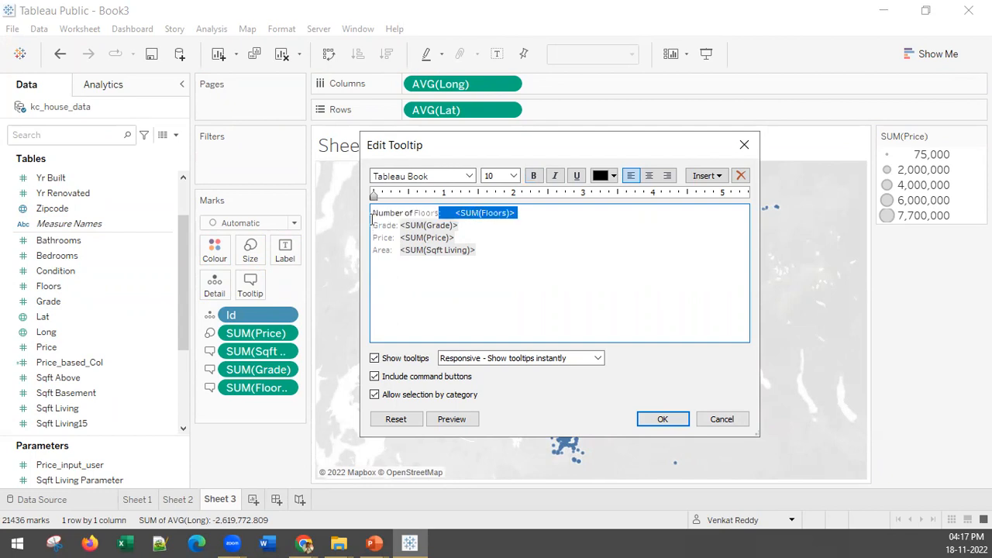
pyautogui.click(553, 277)
pyautogui.hotkey('ctrl', 'a')
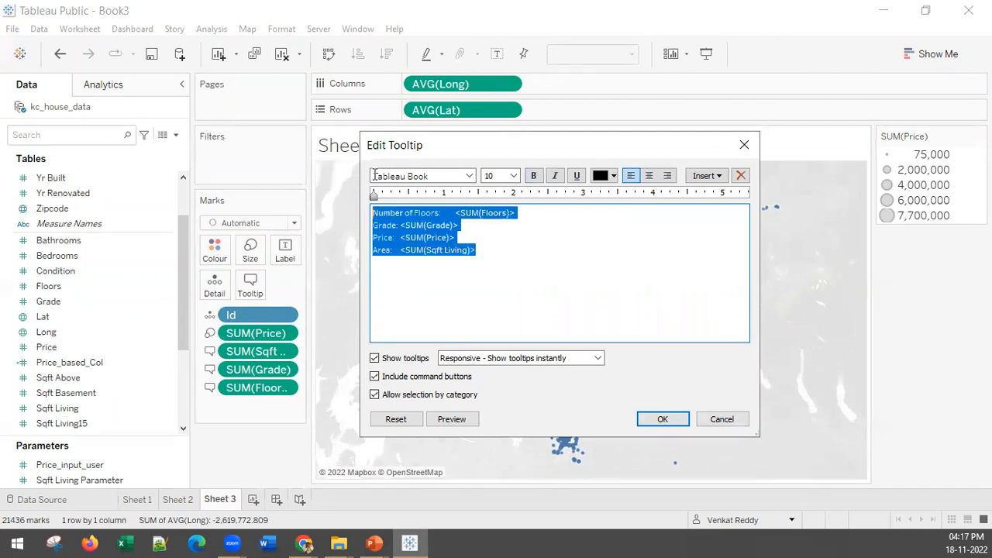
pyautogui.click(533, 176)
pyautogui.click(525, 261)
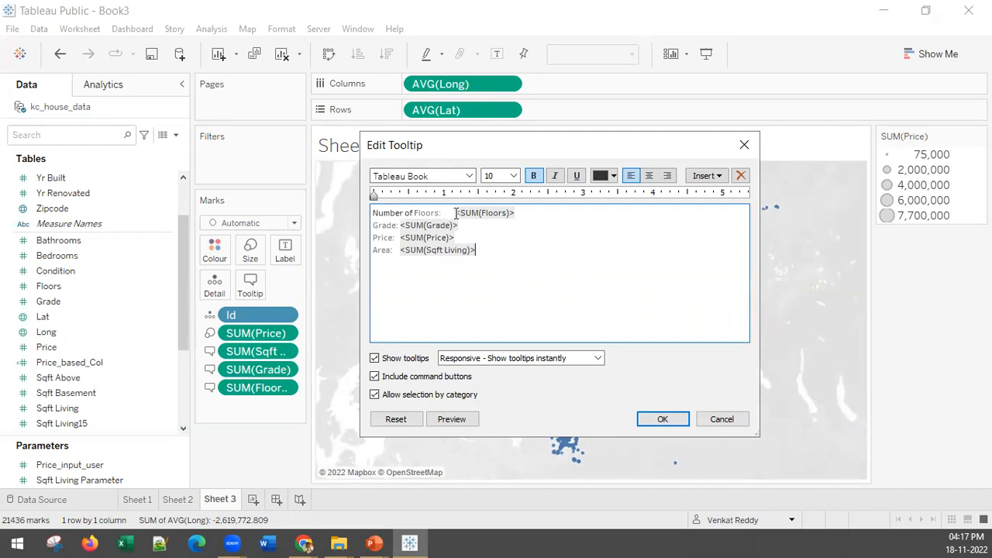
# Set the colour of the entire tooltip text to black.
pyautogui.moveTo(456, 213); pyautogui.dragTo(353, 203)
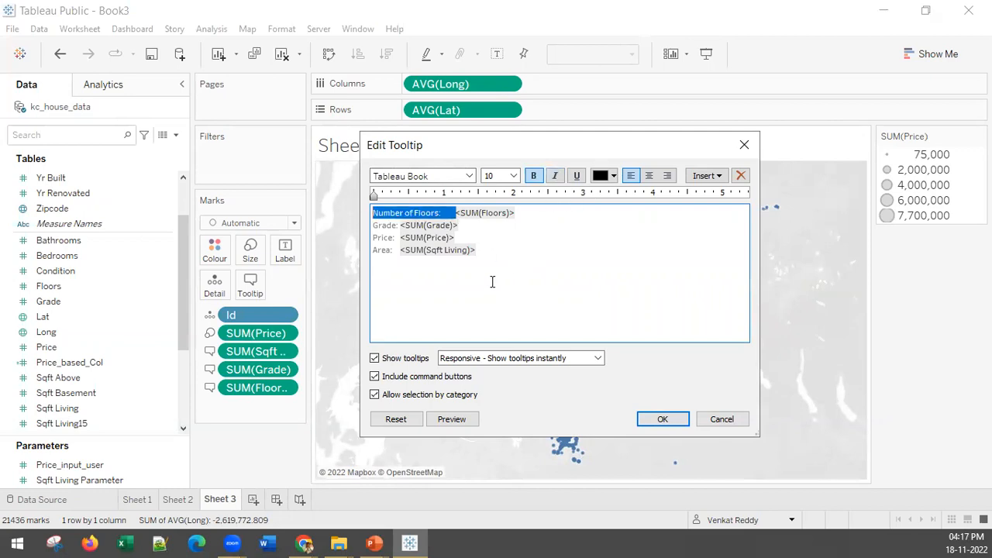
pyautogui.hotkey('ctrl', 'a')
pyautogui.click(614, 177)
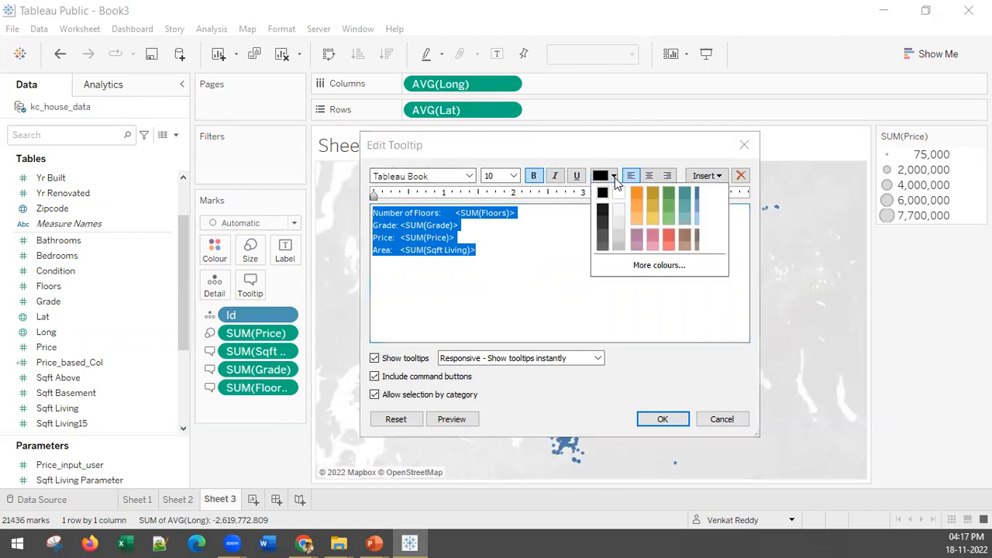
pyautogui.click(603, 192)
pyautogui.click(507, 288)
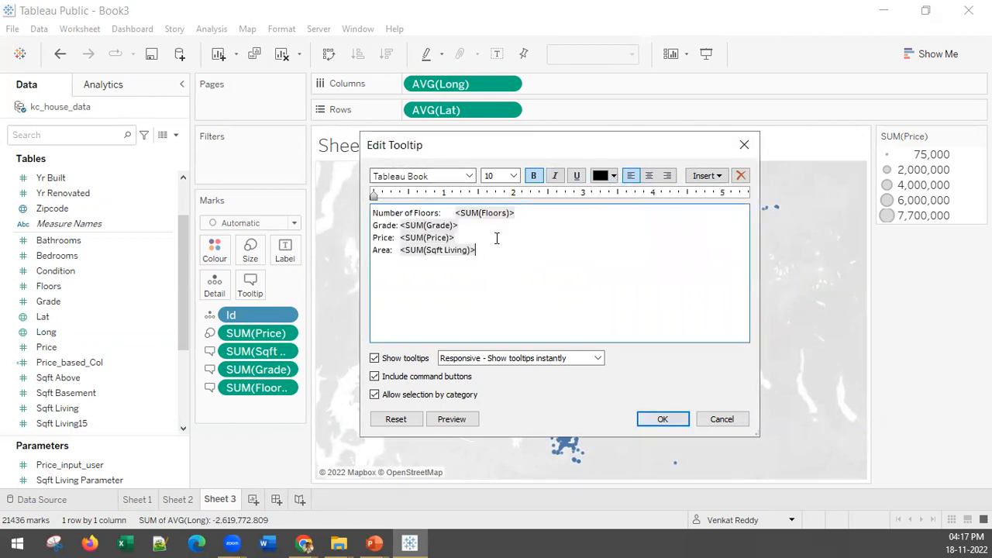
# Colour the SUM(Floors) and SUM(Grade) values in the tooltip orange.
pyautogui.moveTo(525, 218); pyautogui.dragTo(452, 211)
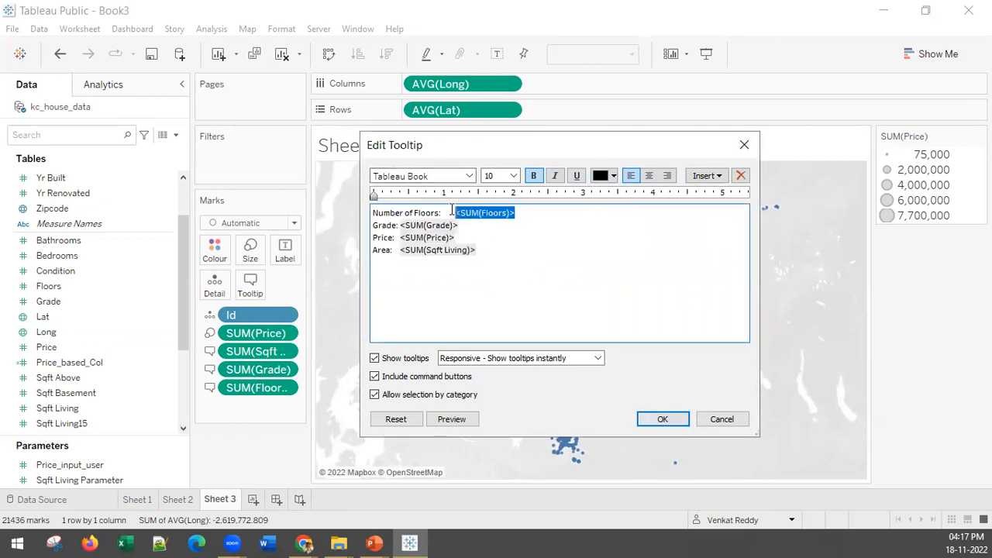
pyautogui.click(612, 177)
pyautogui.click(637, 211)
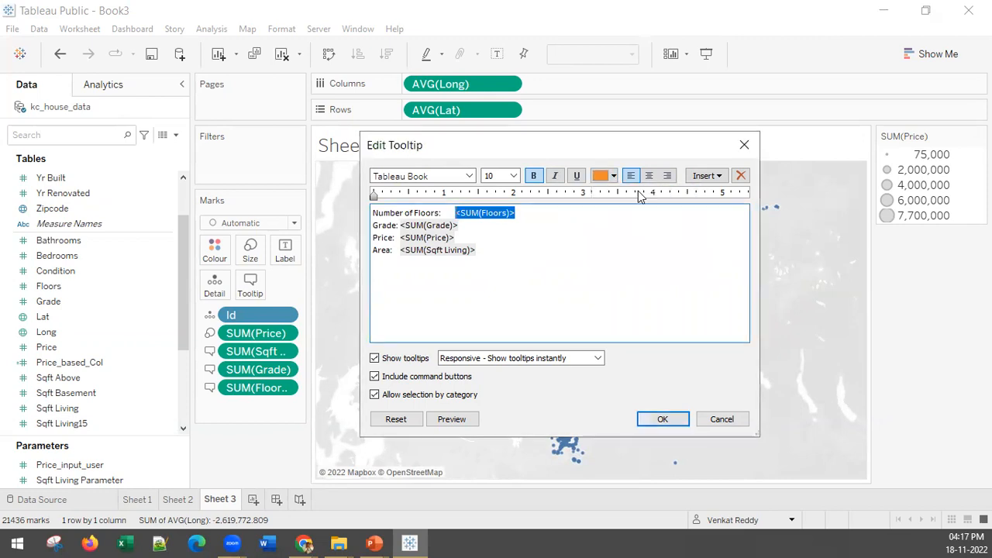
pyautogui.moveTo(464, 226); pyautogui.dragTo(403, 224)
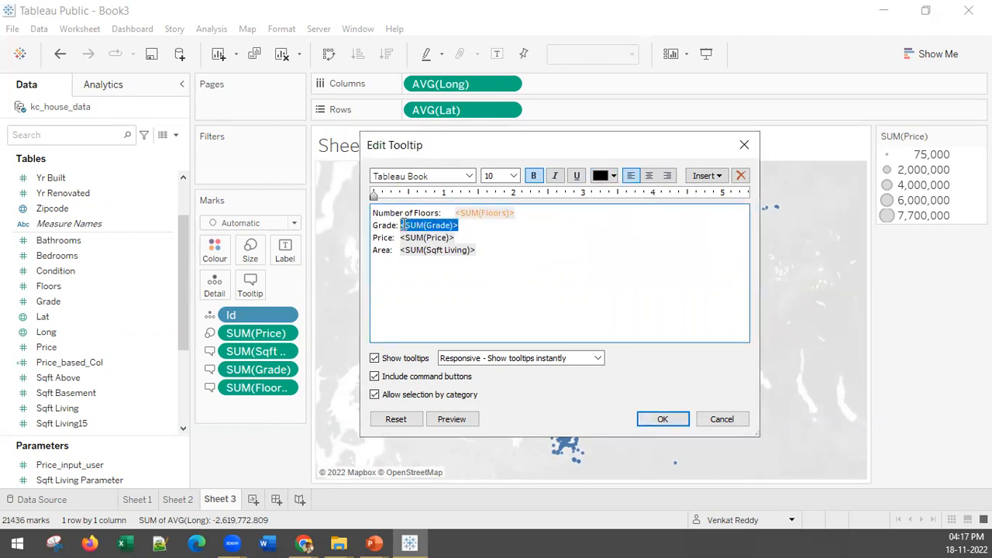
pyautogui.click(613, 176)
pyautogui.click(640, 190)
# Colour the SUM(Price) and SUM(Sqft Living) values in the tooltip orange and apply the tooltip edits.
pyautogui.moveTo(478, 238); pyautogui.dragTo(397, 234)
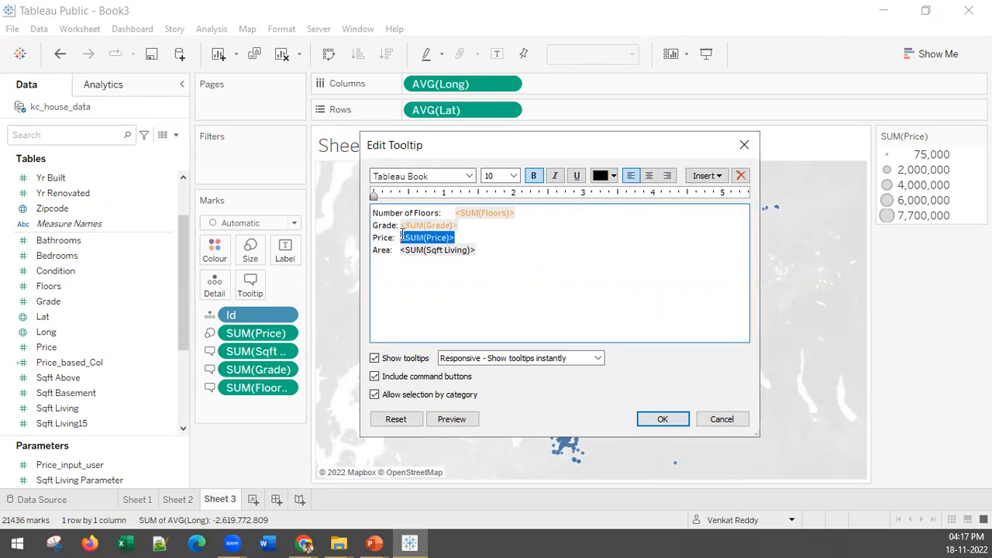
pyautogui.click(614, 176)
pyautogui.click(623, 190)
pyautogui.moveTo(480, 251); pyautogui.dragTo(399, 250)
pyautogui.click(605, 176)
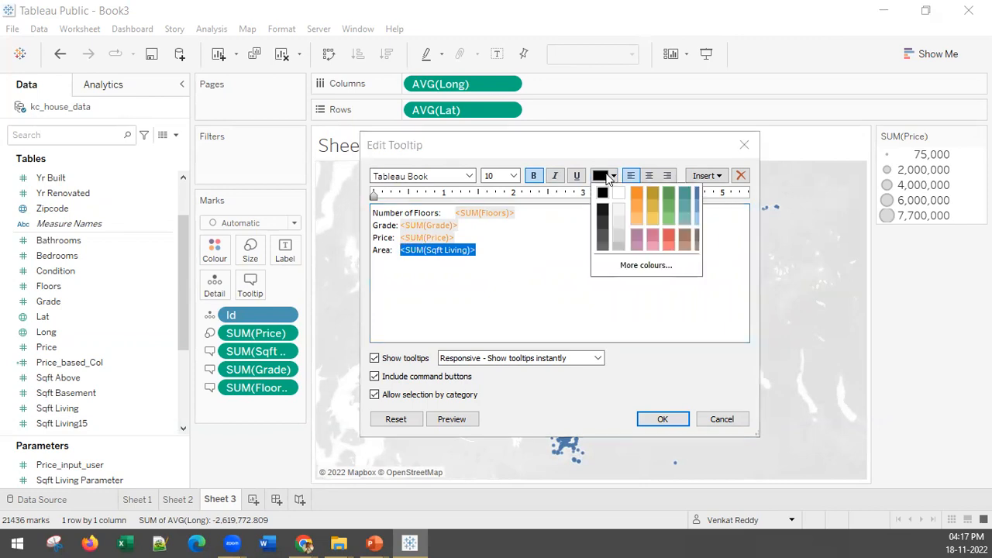
pyautogui.click(637, 193)
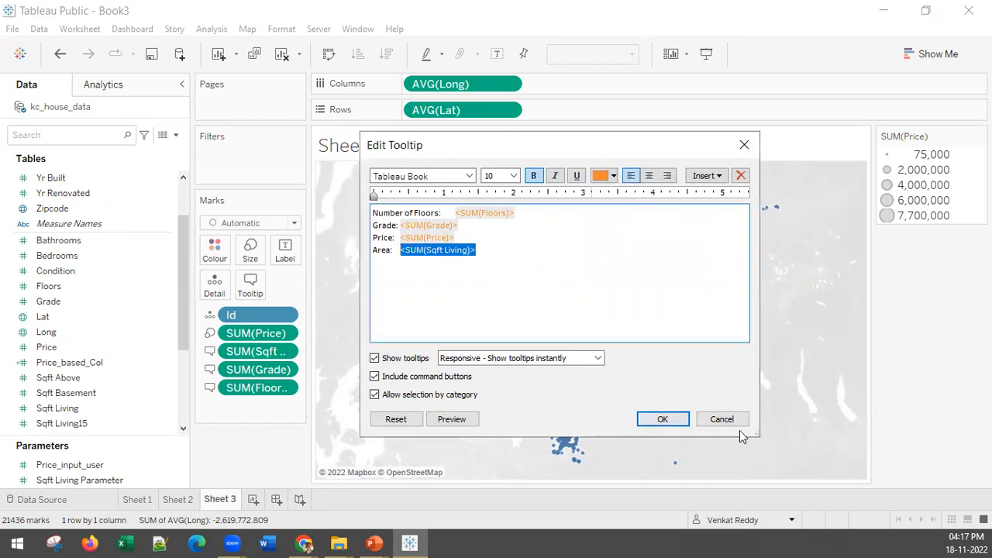
pyautogui.click(663, 419)
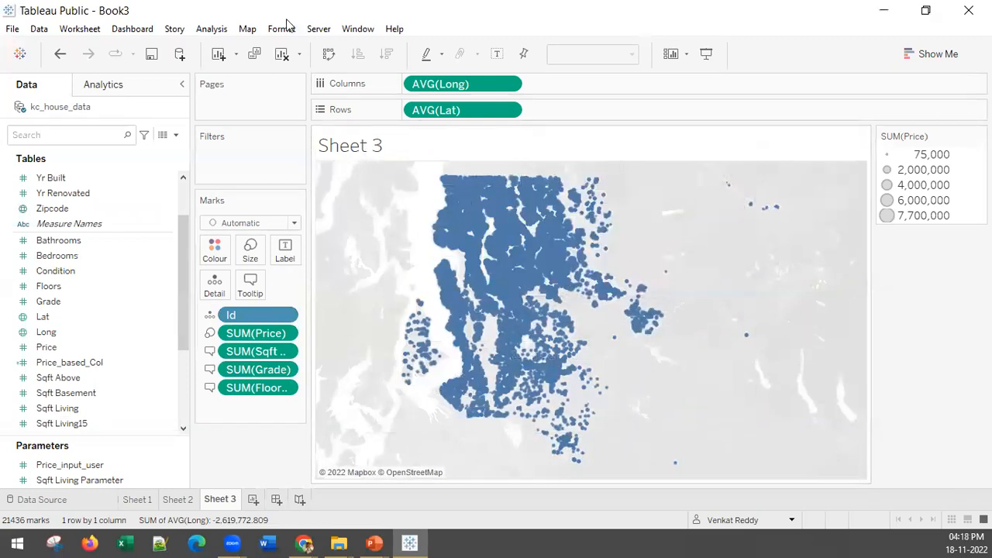
# Change the map's background style to Streets.
pyautogui.click(247, 29)
pyautogui.moveTo(325, 45)
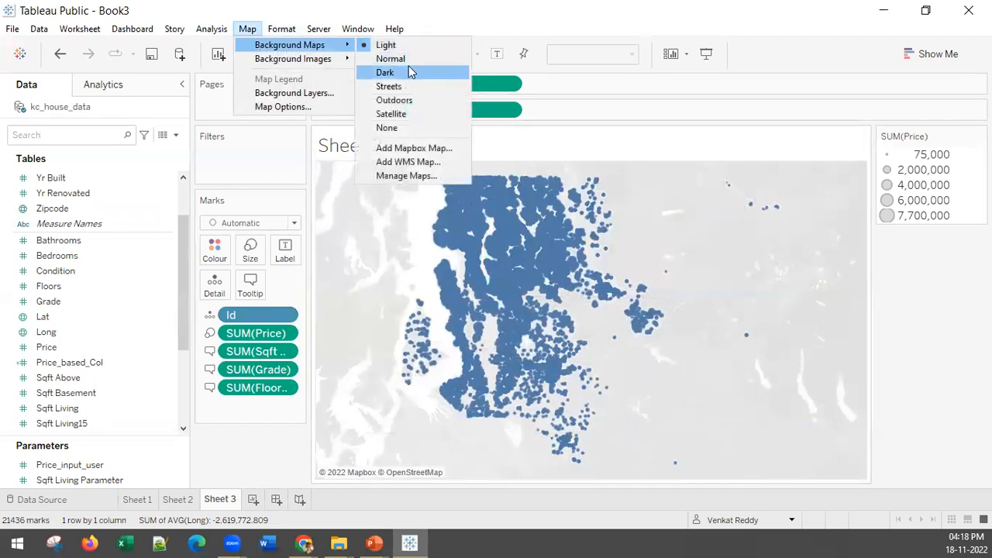
pyautogui.click(389, 86)
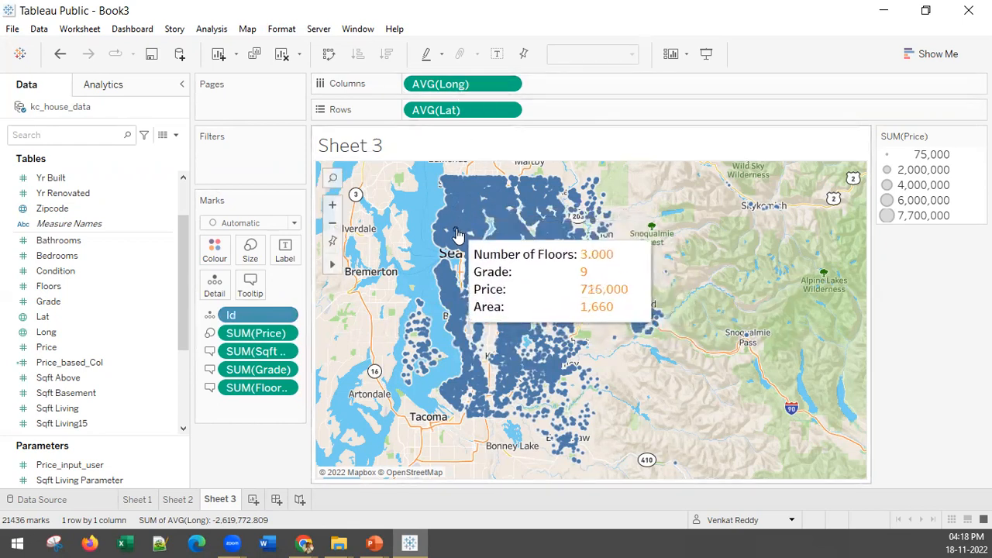
pyautogui.scroll(-1, 465, 231)
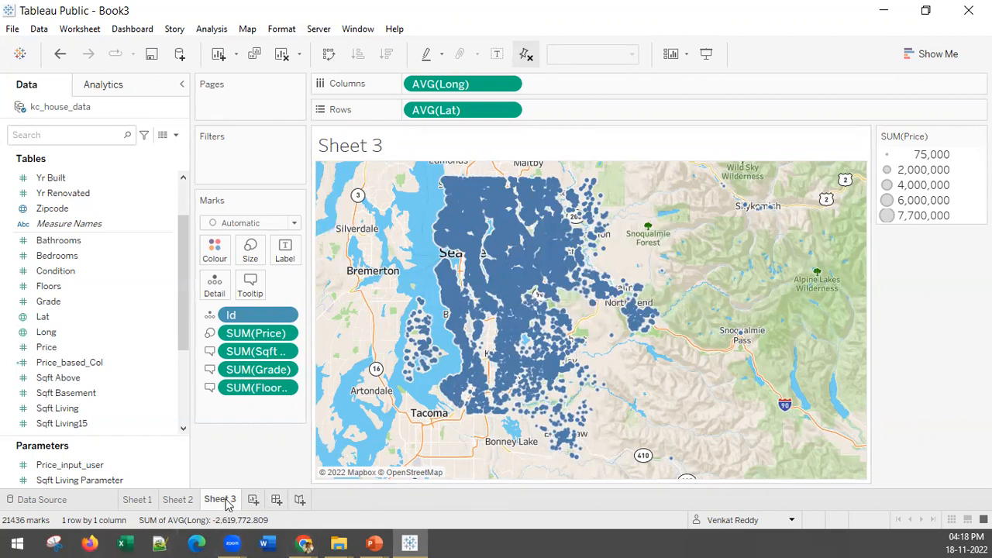
# Colour the map marks by SUM(Price) using the Sunrise-Sunset Diverging palette.
pyautogui.moveTo(227, 506)
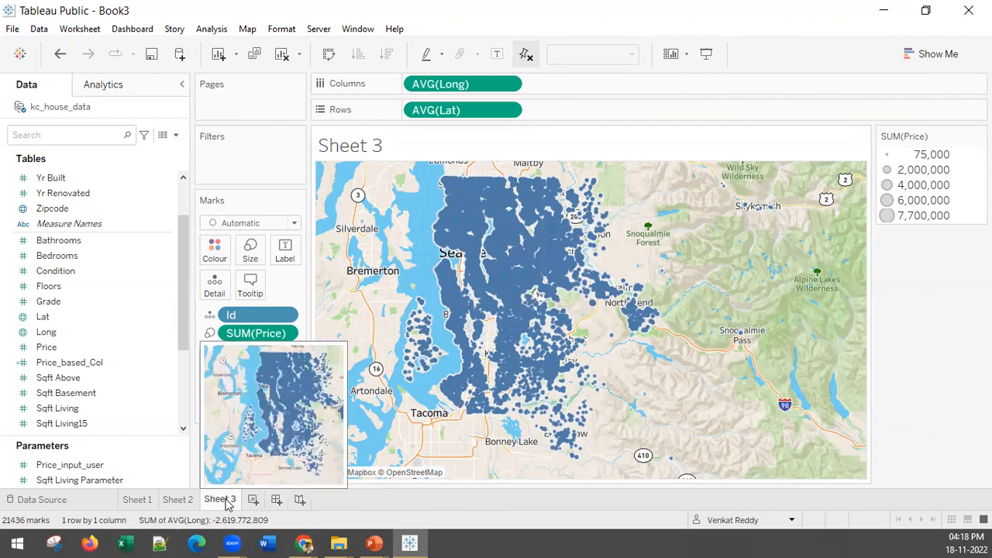
pyautogui.moveTo(252, 341); pyautogui.dragTo(215, 249)
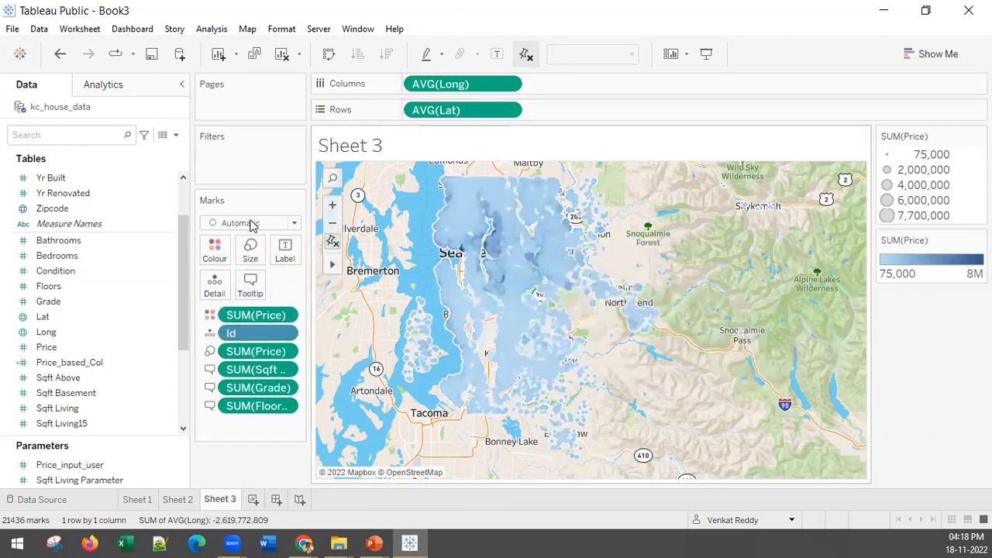
pyautogui.click(215, 249)
pyautogui.click(250, 305)
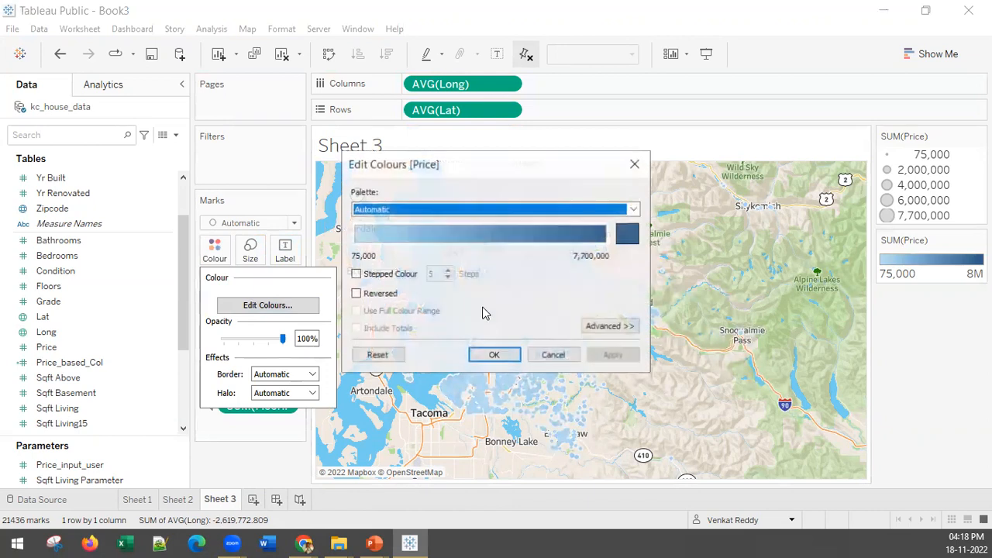
pyautogui.click(483, 210)
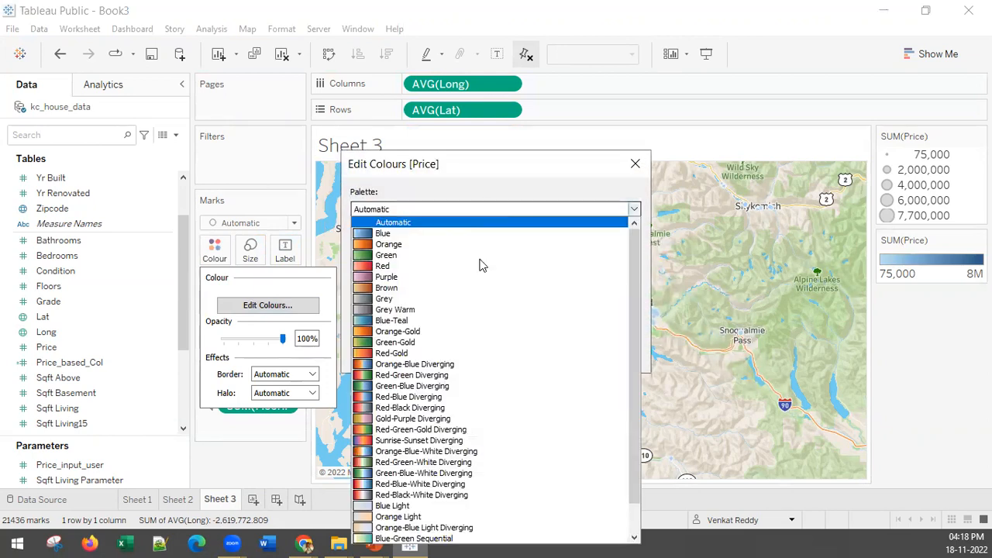
pyautogui.click(434, 441)
pyautogui.click(610, 354)
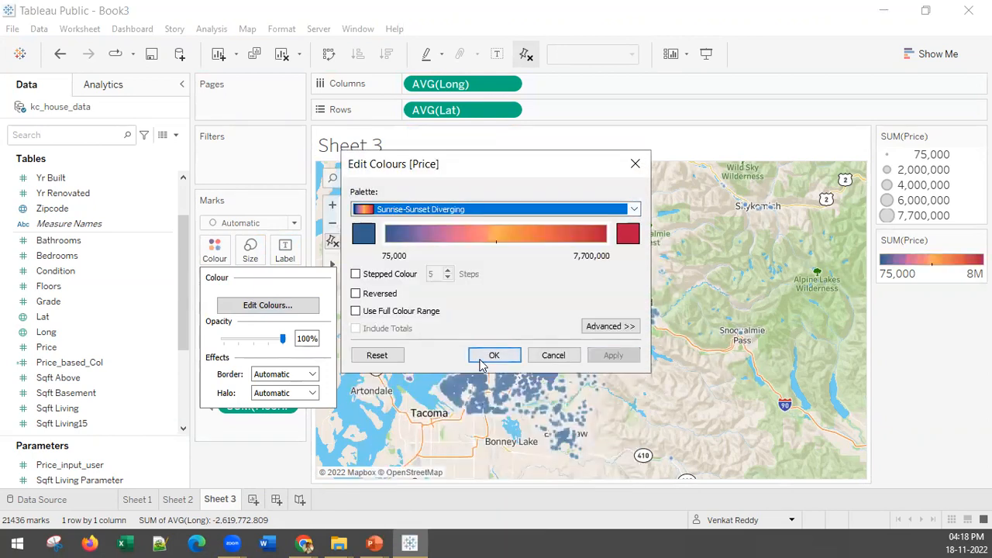
pyautogui.click(484, 358)
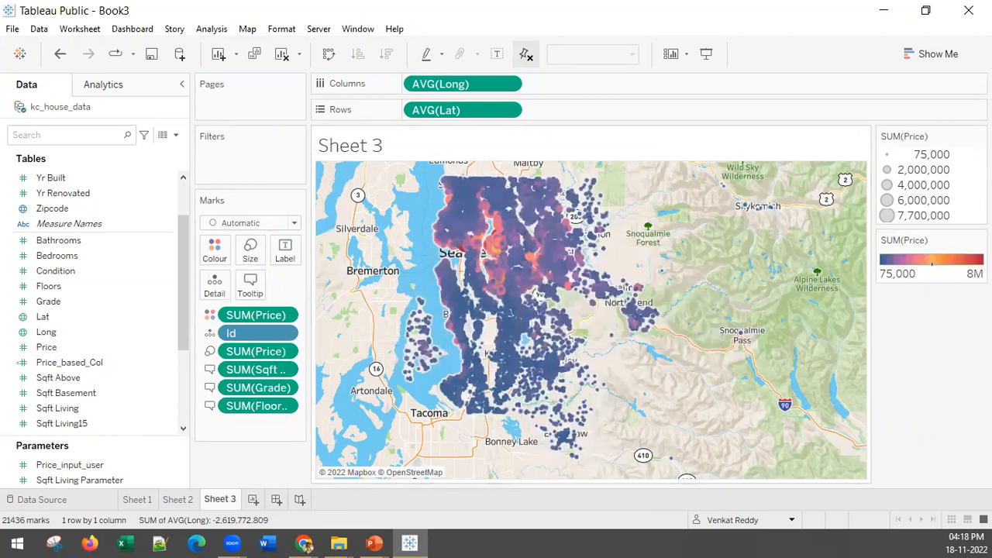
# Rename Sheet 3 as Price.
pyautogui.rightClick(222, 504)
pyautogui.click(263, 302)
pyautogui.write('Price B')
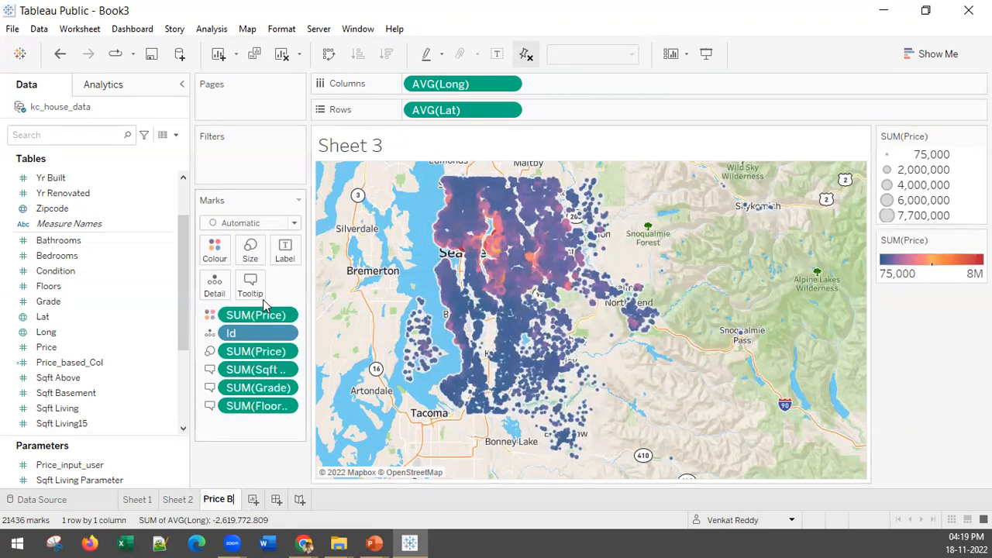
pyautogui.write('y')
pyautogui.press('BackSpace')
pyautogui.press('BackSpace')
pyautogui.press('BackSpace')
# Add a new dashboard and a new worksheet, placing the worksheet directly after the Price sheet and before the dashboard.
pyautogui.click(257, 500)
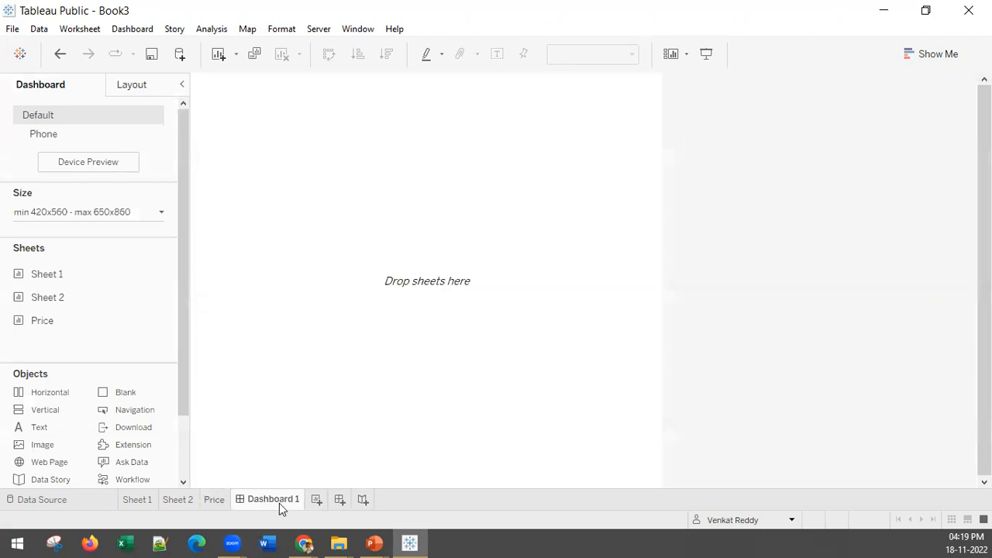
pyautogui.click(317, 499)
pyautogui.moveTo(323, 503); pyautogui.dragTo(263, 499)
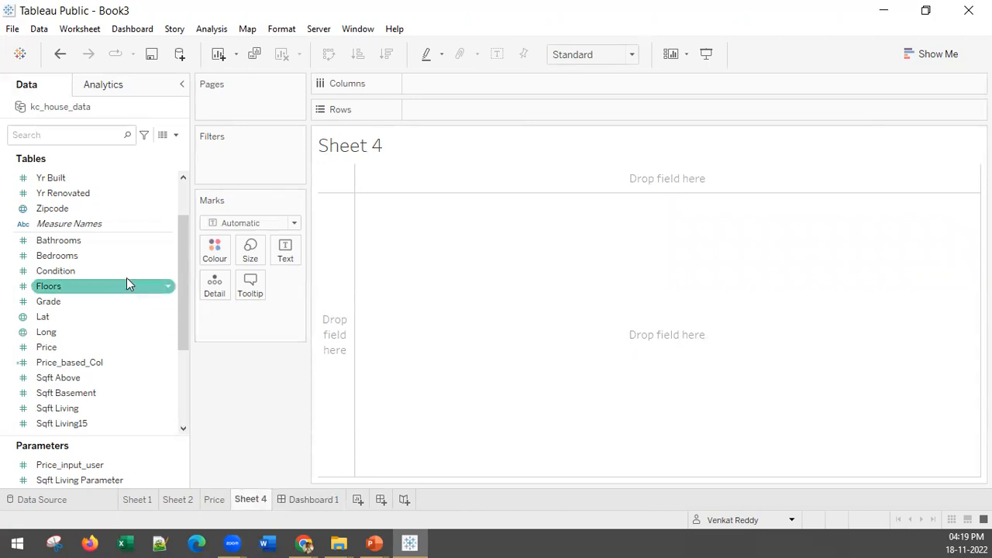
# Convert the Condition field to a dimension and add it to the rows of Sheet 4.
pyautogui.scroll(2, 106, 330)
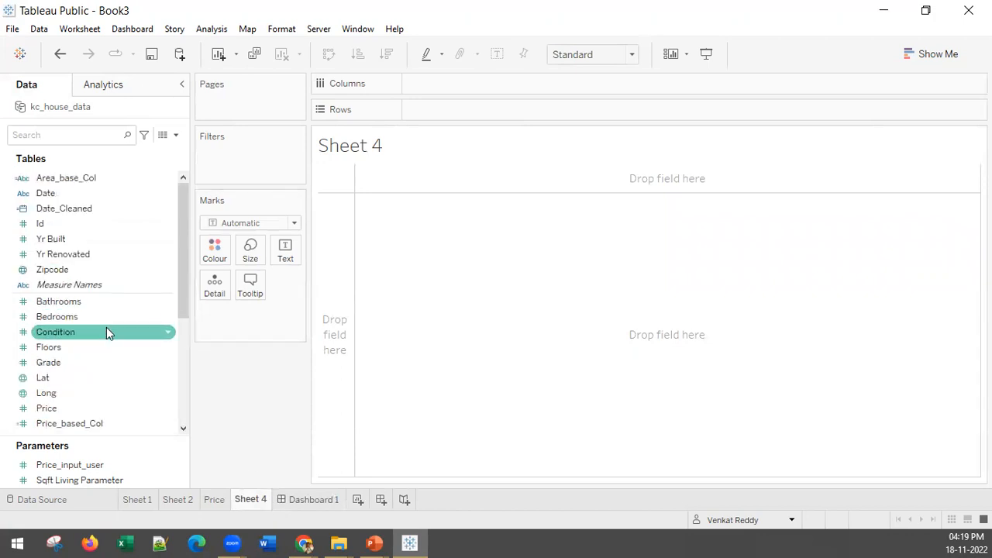
pyautogui.scroll(-3, 107, 327)
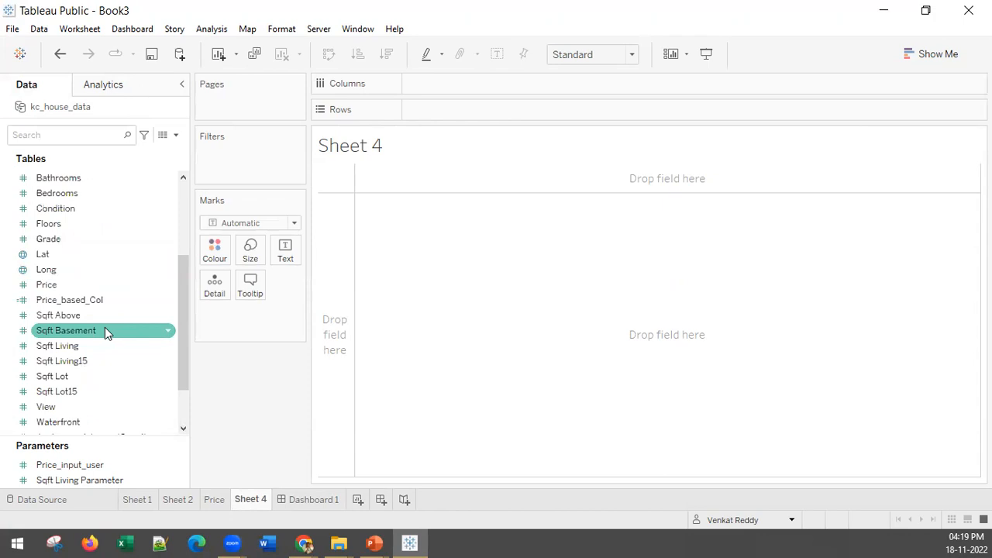
pyautogui.scroll(3, 104, 328)
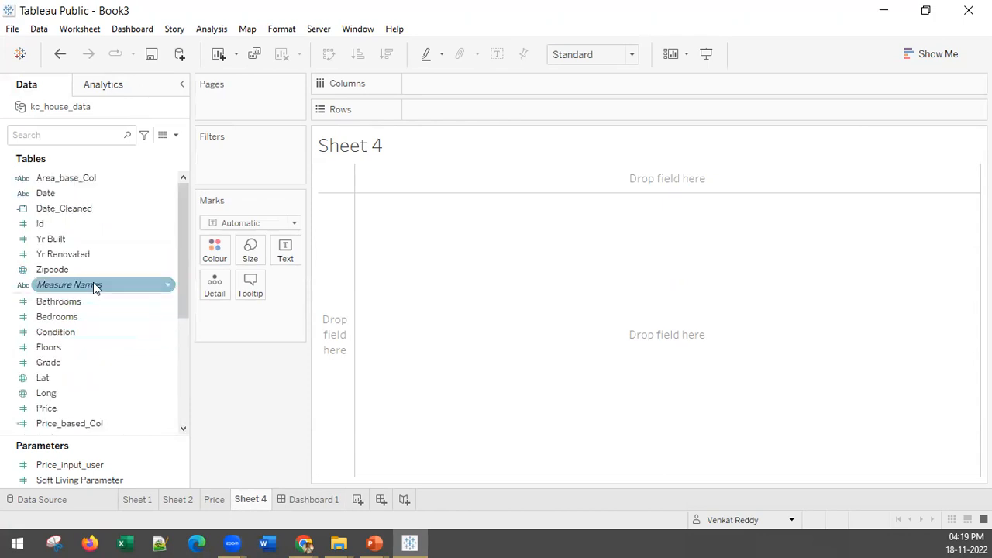
pyautogui.click(52, 335)
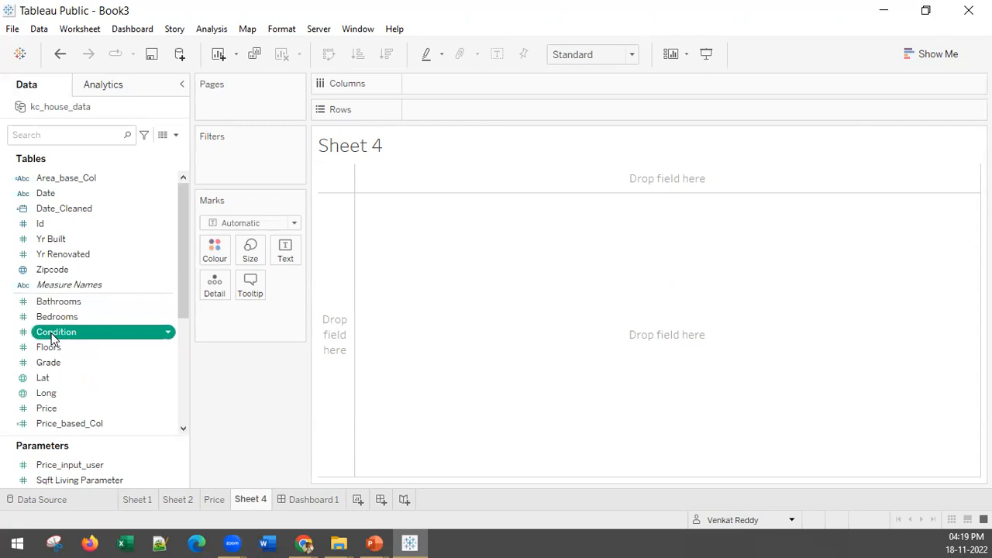
pyautogui.rightClick(52, 338)
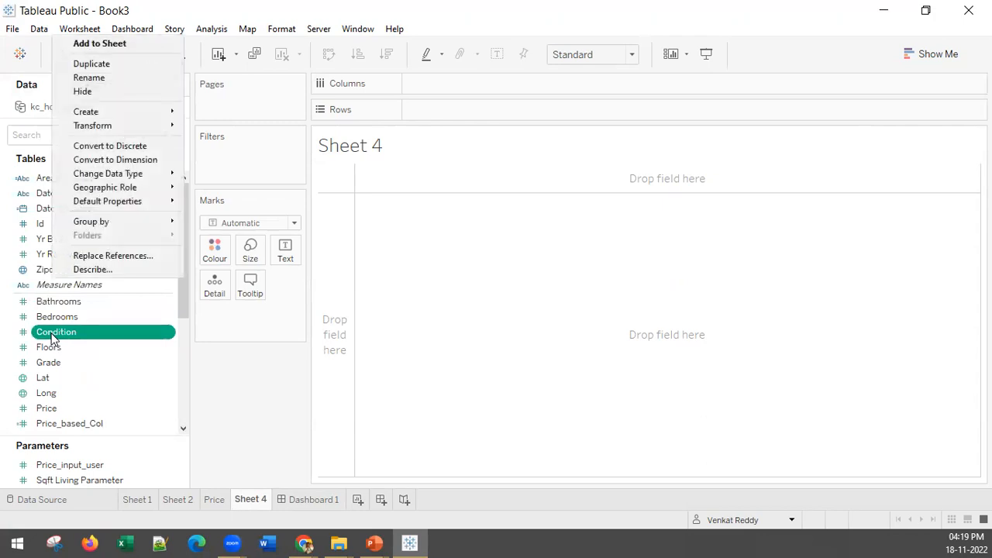
pyautogui.click(89, 160)
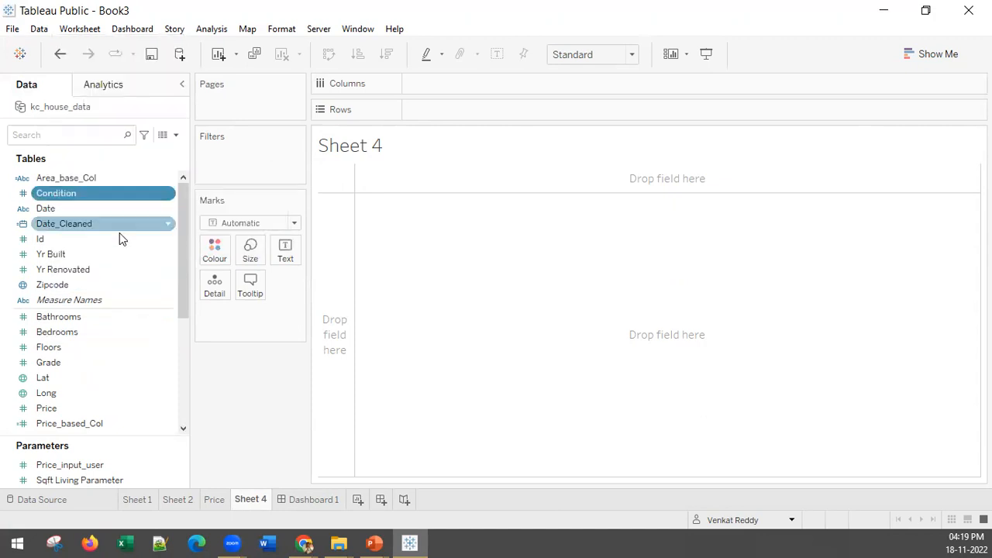
pyautogui.doubleClick(66, 197)
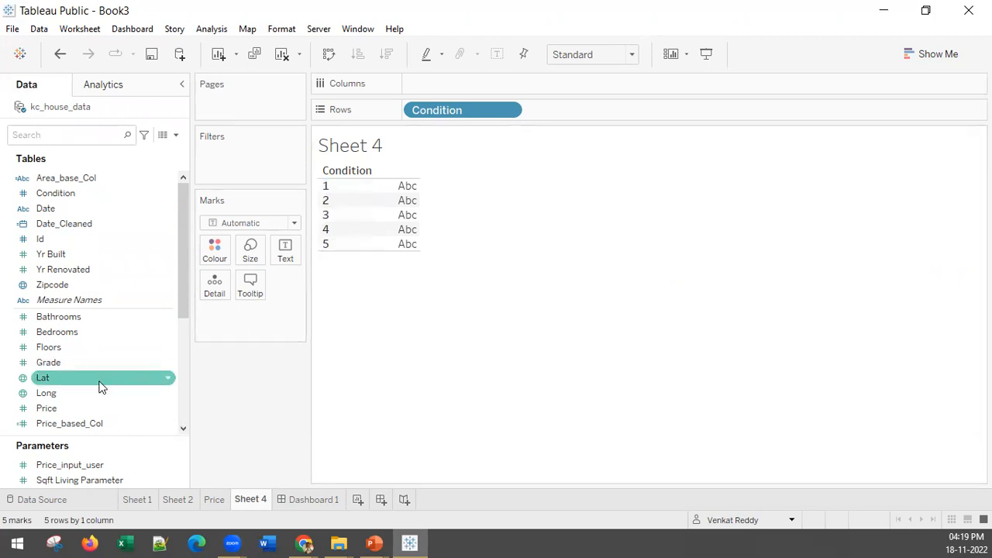
# Add Price to the marks of the Condition table and aggregate it as an average.
pyautogui.click(73, 410)
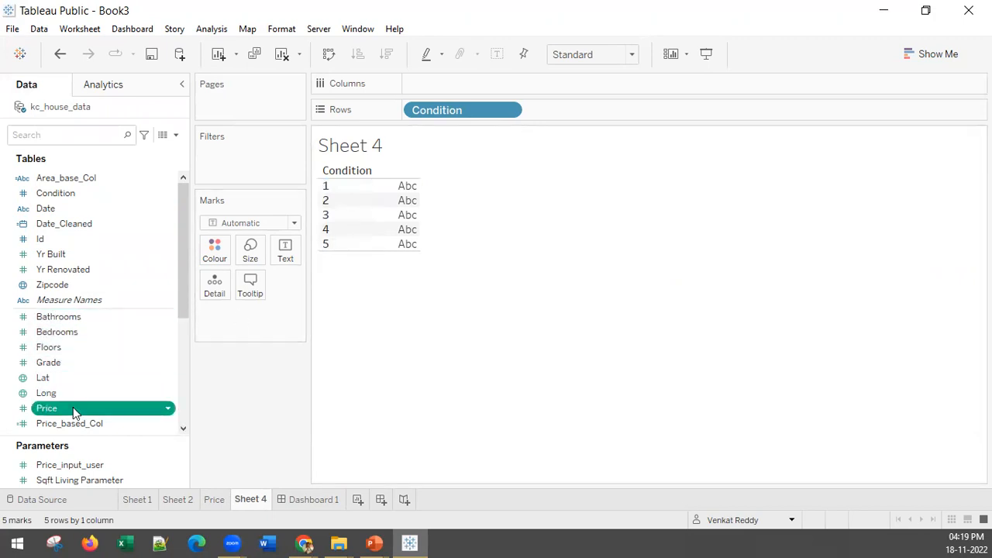
pyautogui.moveTo(73, 408); pyautogui.dragTo(250, 352)
pyautogui.click(279, 316)
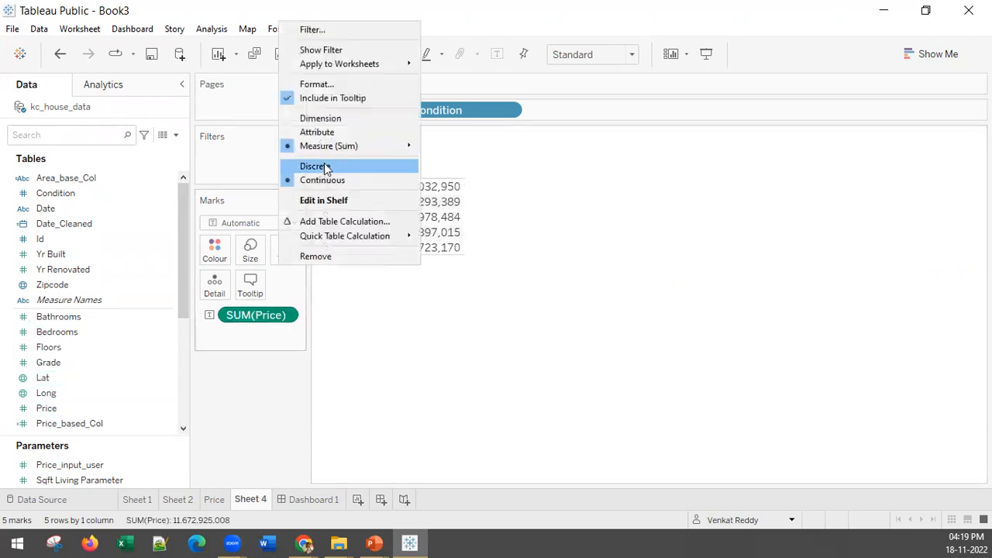
pyautogui.moveTo(327, 146)
pyautogui.click(475, 162)
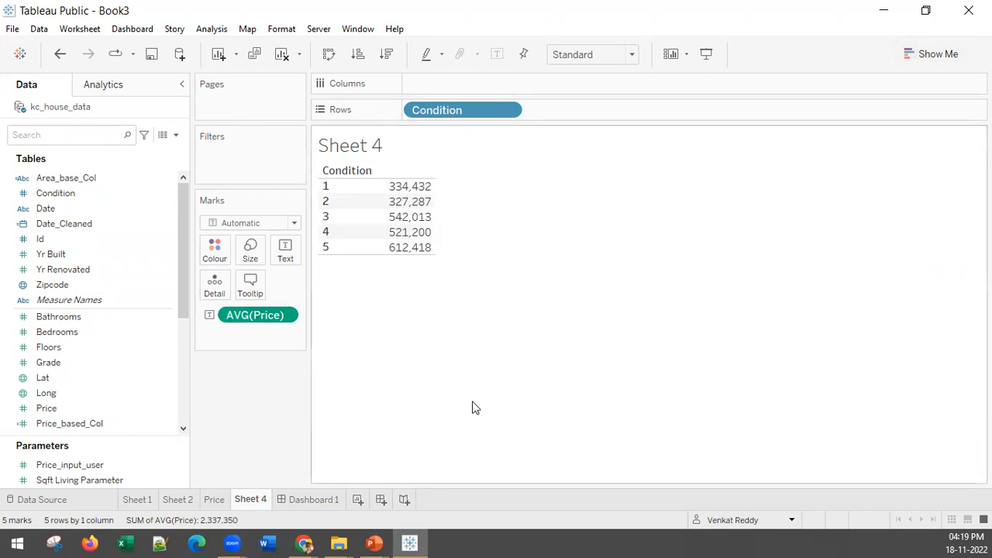
# Turn the table into a vertical bar chart of average price by Condition, sorted in descending order.
pyautogui.click(927, 54)
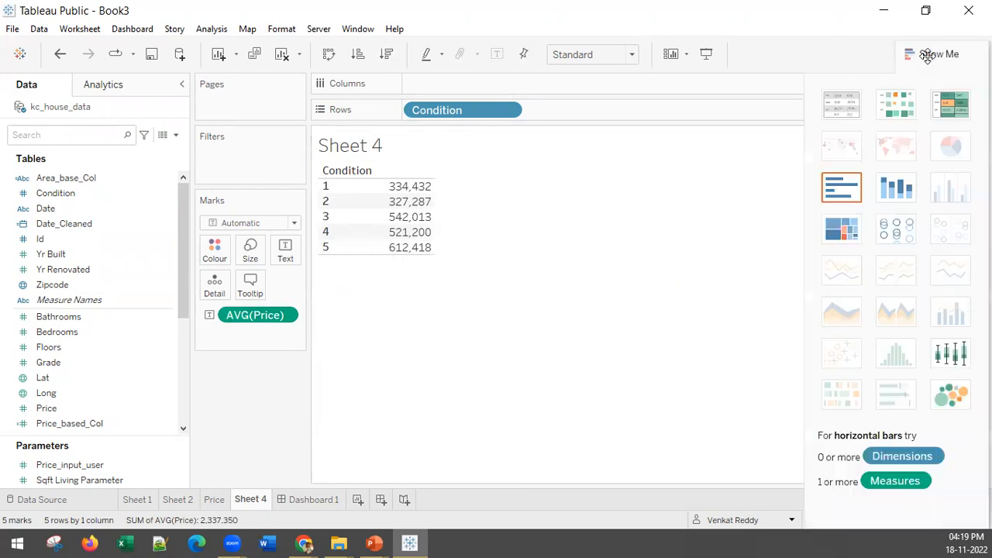
pyautogui.click(839, 190)
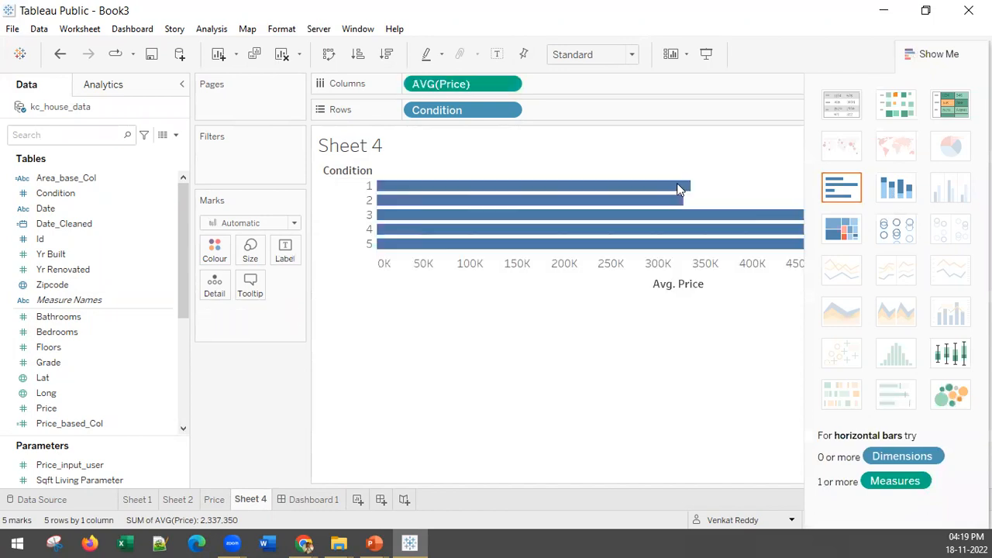
pyautogui.click(329, 53)
pyautogui.click(386, 53)
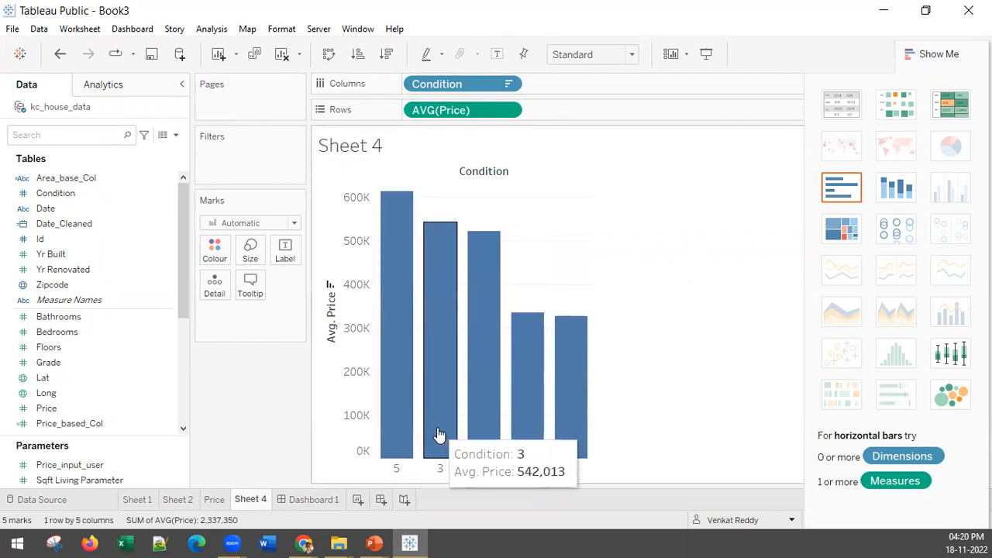
pyautogui.click(931, 53)
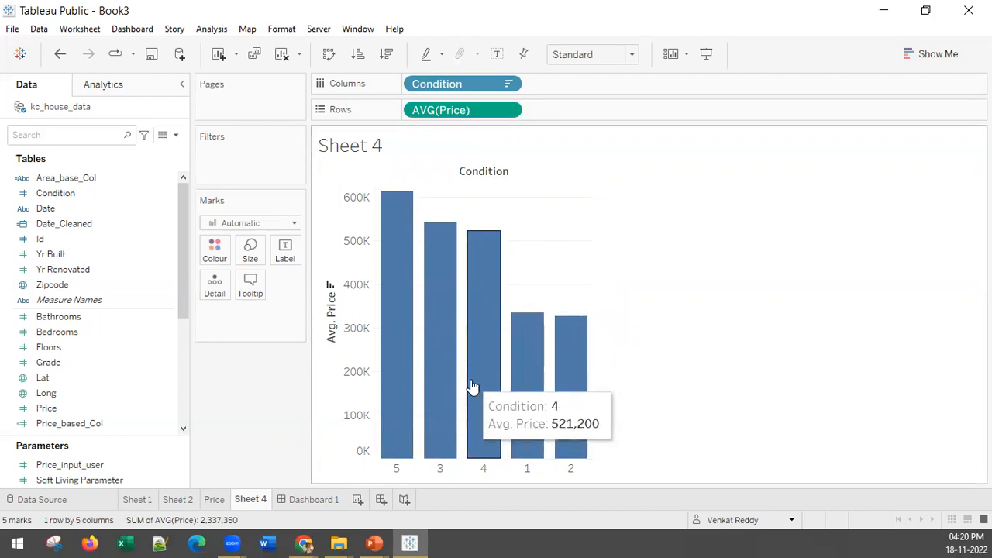
# Create a set named Condition Set from the Condition field, containing the top 2 by average Price.
pyautogui.rightClick(54, 198)
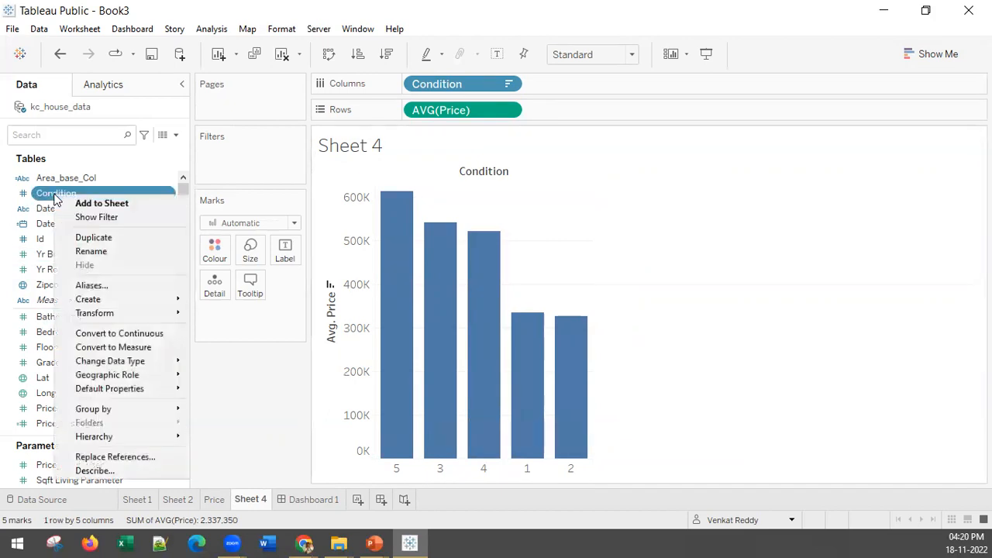
pyautogui.moveTo(114, 300)
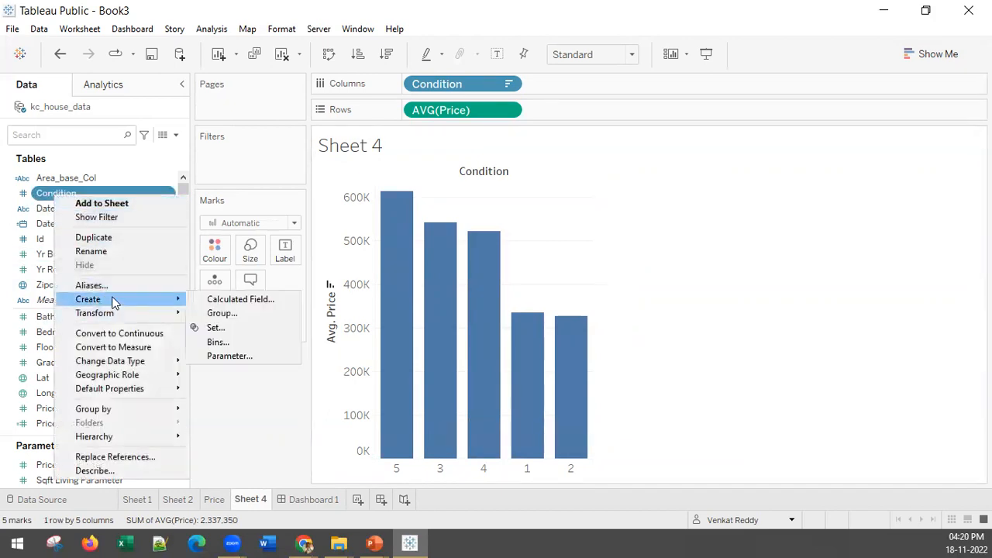
pyautogui.click(285, 331)
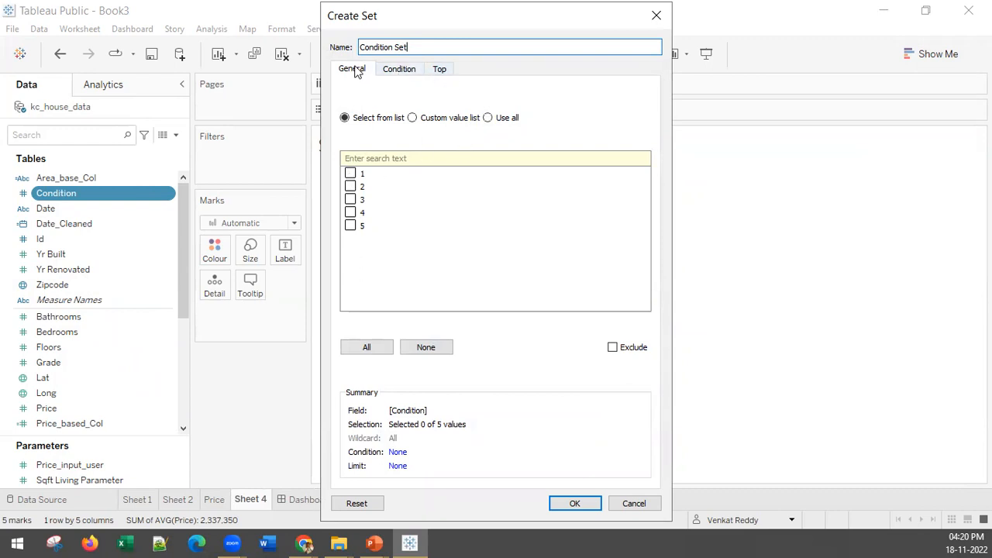
pyautogui.click(398, 75)
pyautogui.click(439, 70)
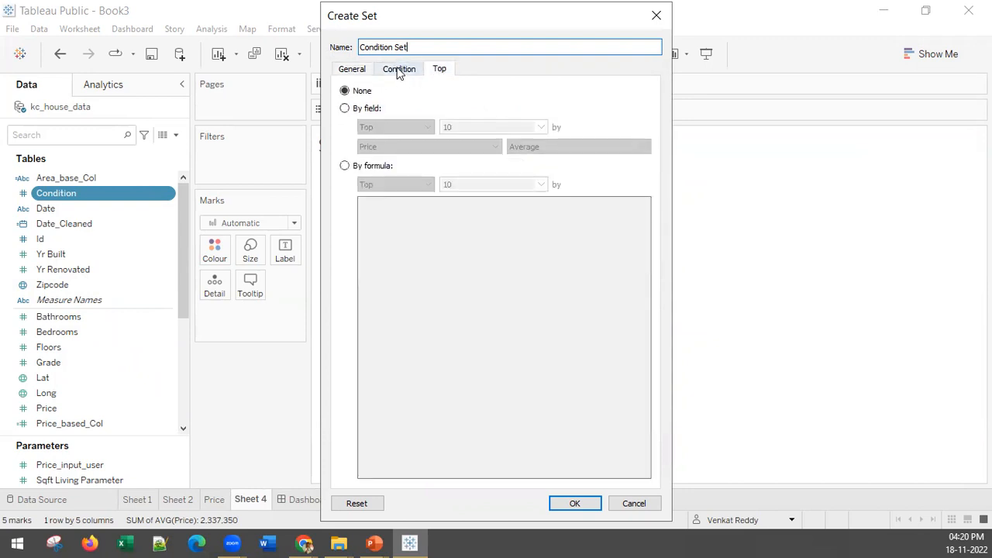
pyautogui.click(398, 71)
pyautogui.click(441, 71)
pyautogui.click(345, 108)
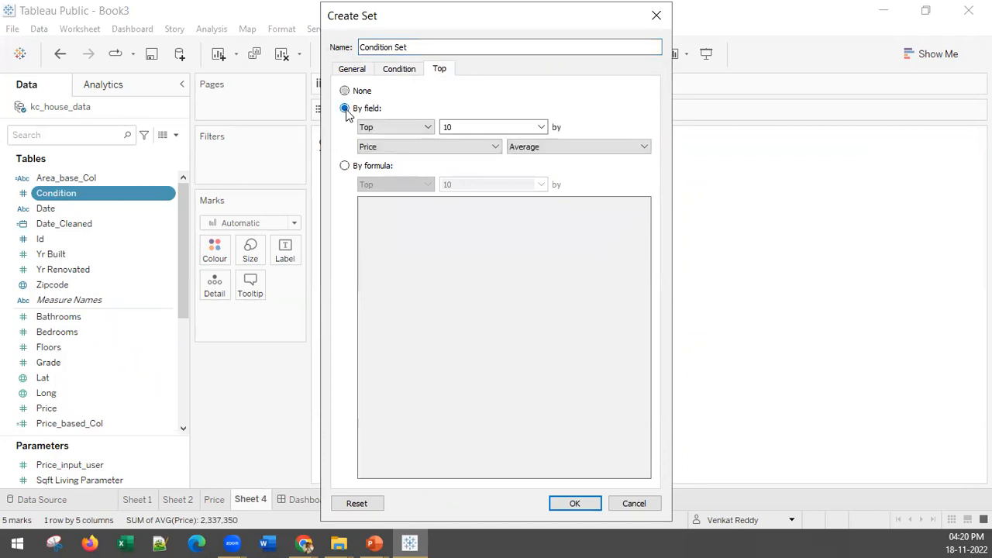
pyautogui.moveTo(459, 127); pyautogui.dragTo(433, 129)
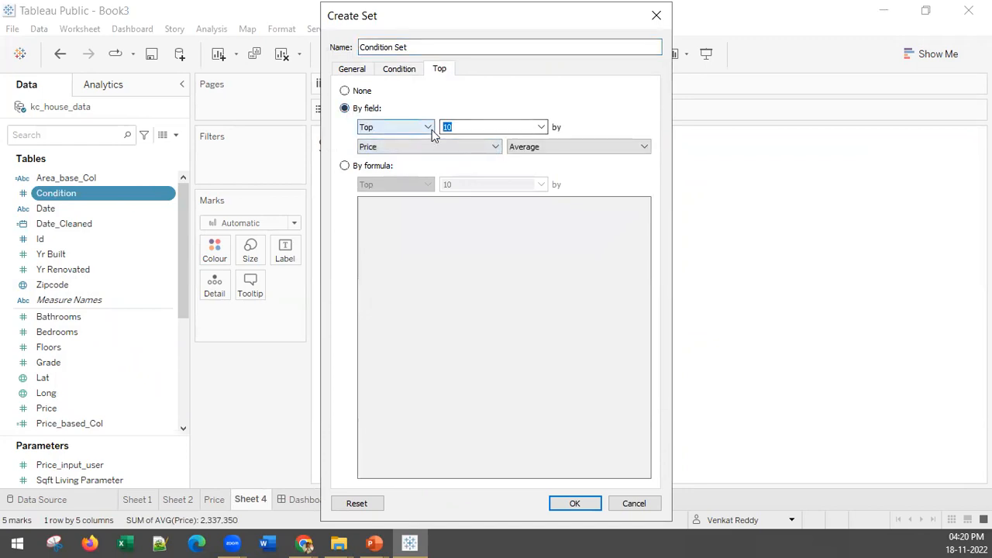
pyautogui.write('2')
pyautogui.press('Tab')
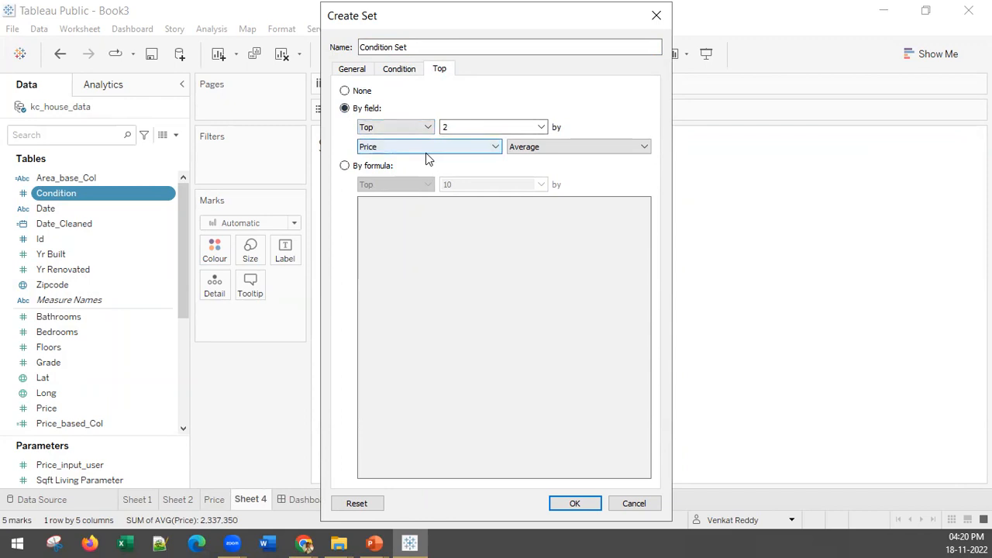
pyautogui.click(574, 504)
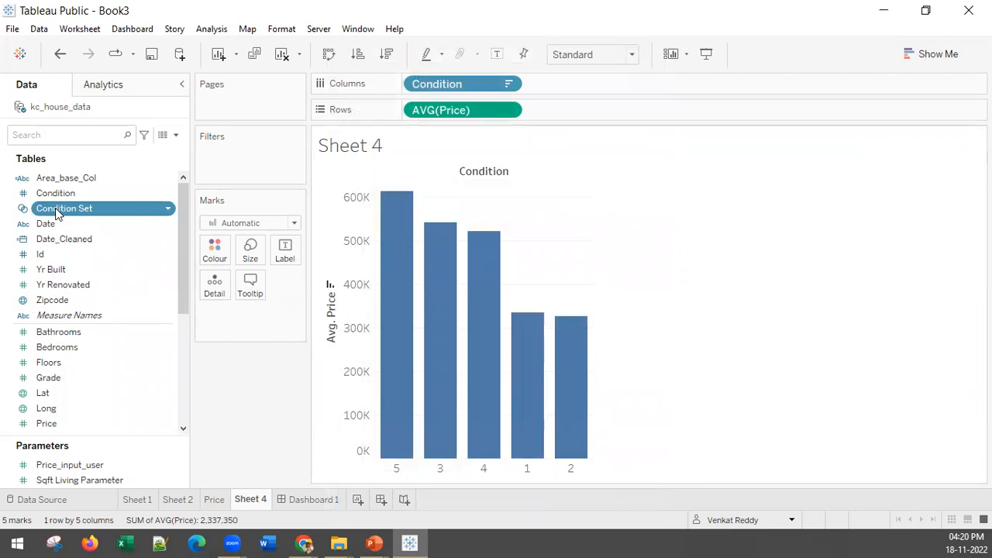
# Try filtering the bar chart by Condition Set with its filter control shown, and undo these changes.
pyautogui.moveTo(56, 213); pyautogui.dragTo(250, 160)
pyautogui.rightClick(249, 159)
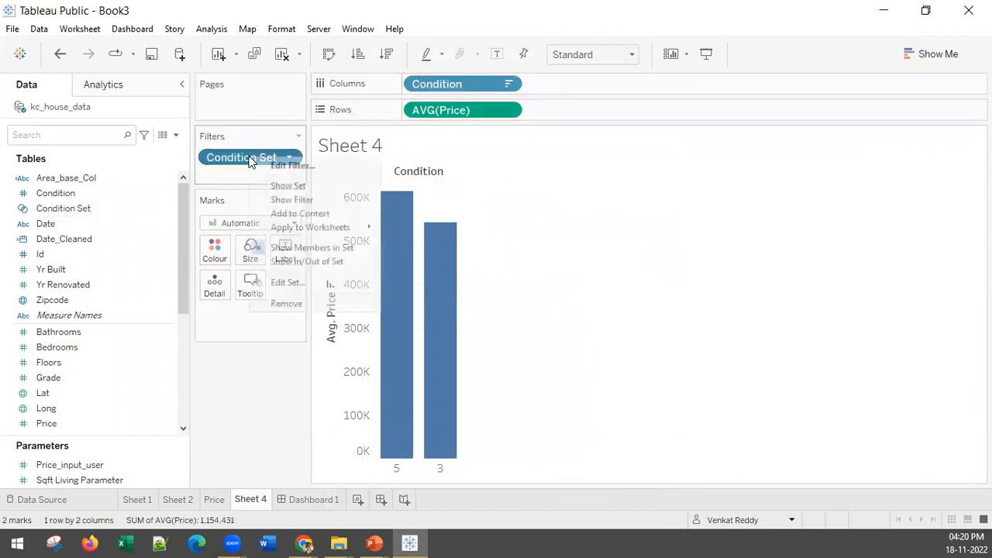
pyautogui.click(291, 200)
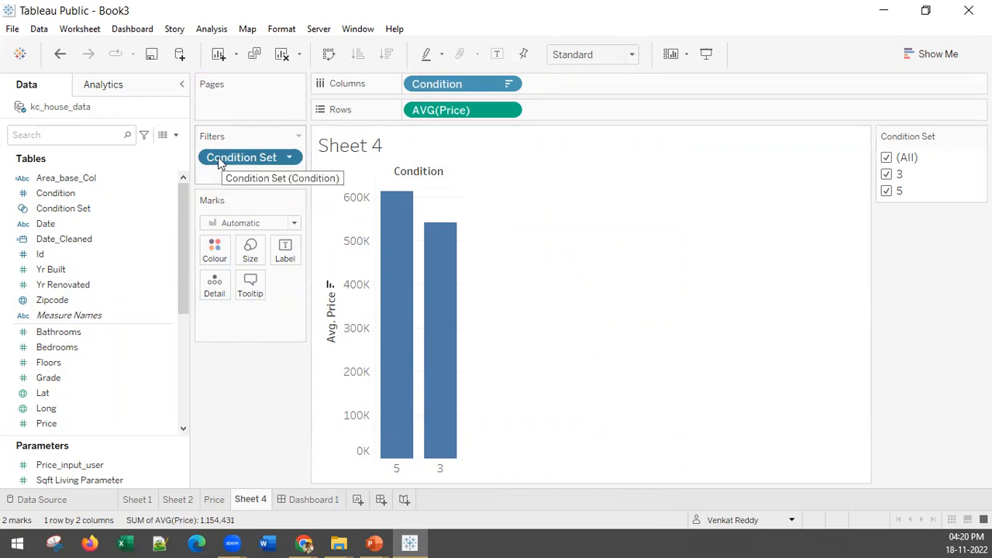
pyautogui.hotkey('ctrl', 'z')
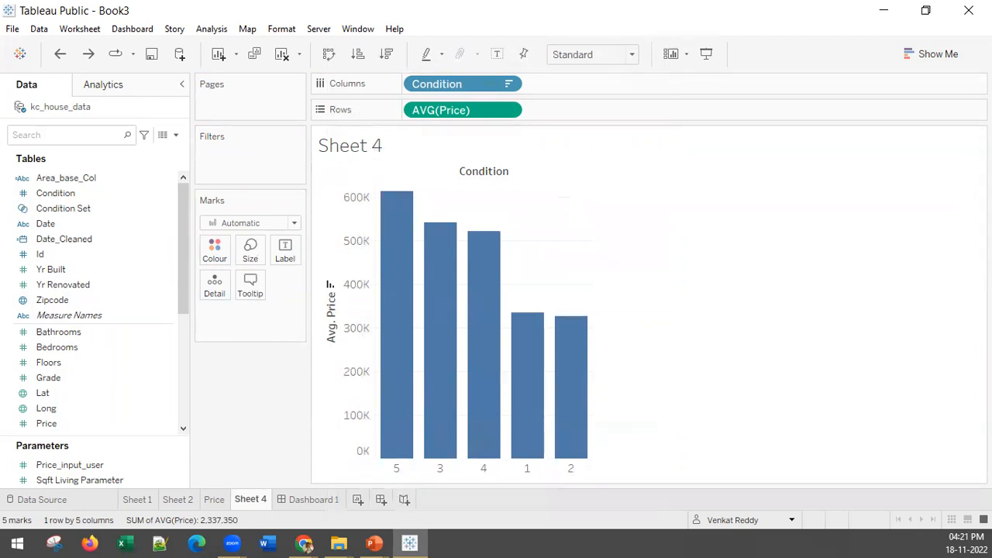
# Review the top-by-field definition of Condition Set.
pyautogui.rightClick(56, 210)
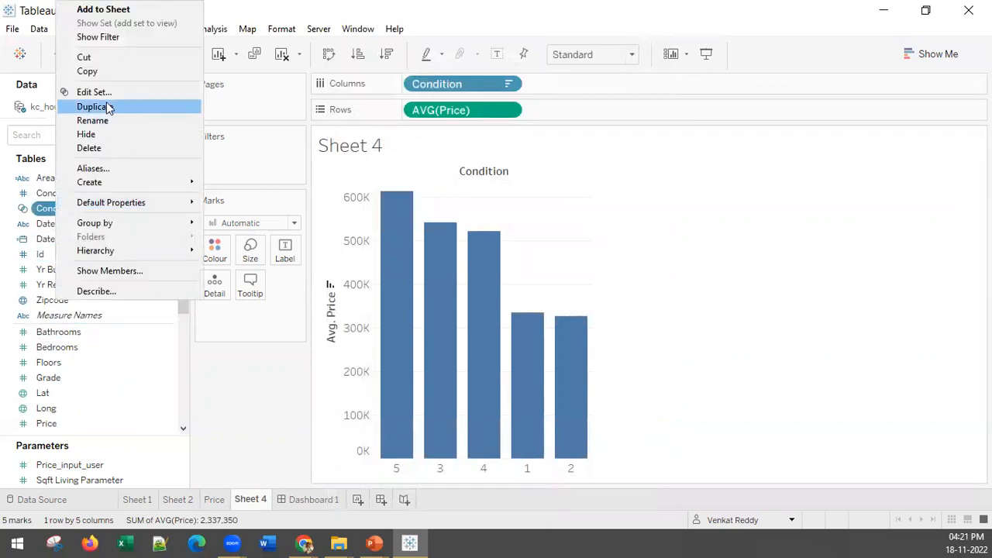
pyautogui.click(97, 92)
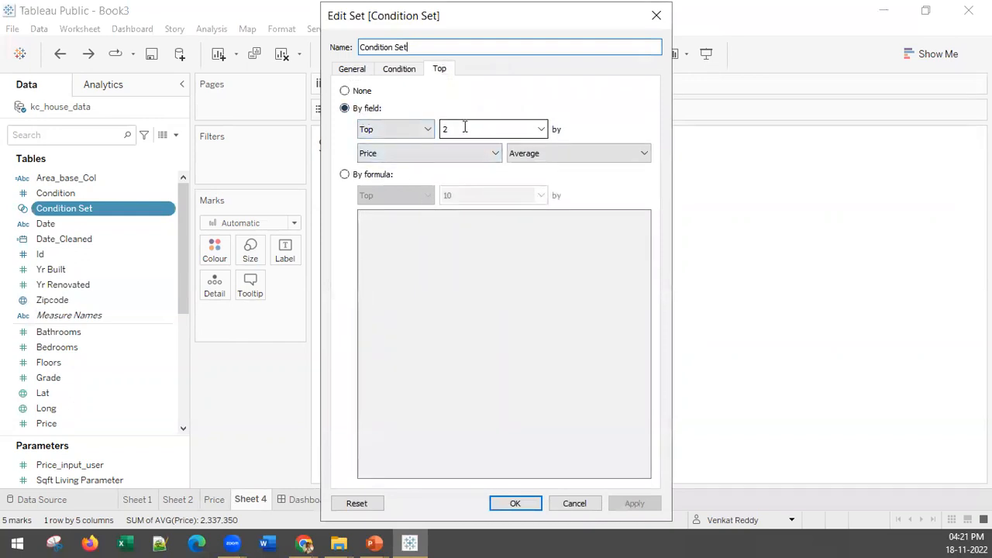
pyautogui.click(525, 509)
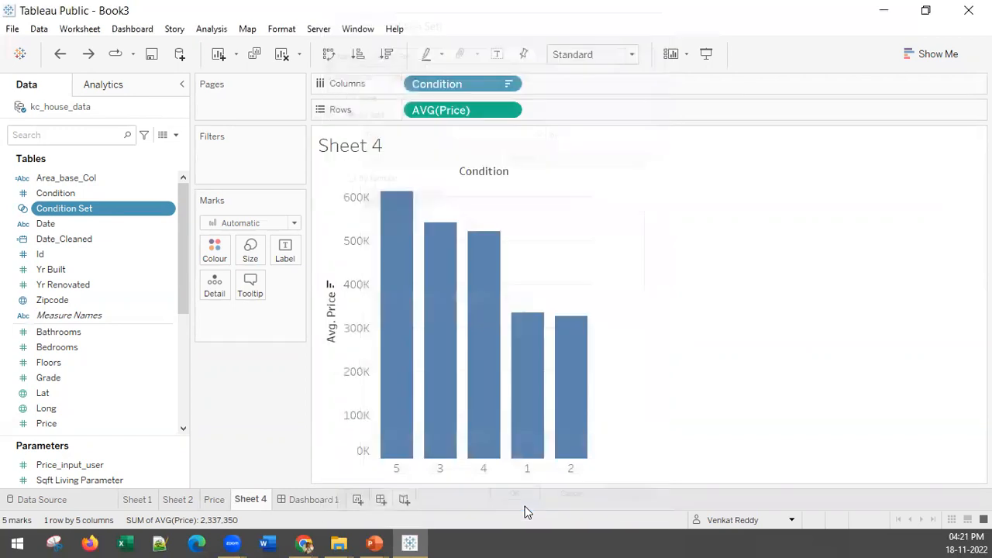
# Filter the chart by Condition Set in In/Out mode, keeping both In and Out members selected.
pyautogui.moveTo(33, 217); pyautogui.dragTo(243, 161)
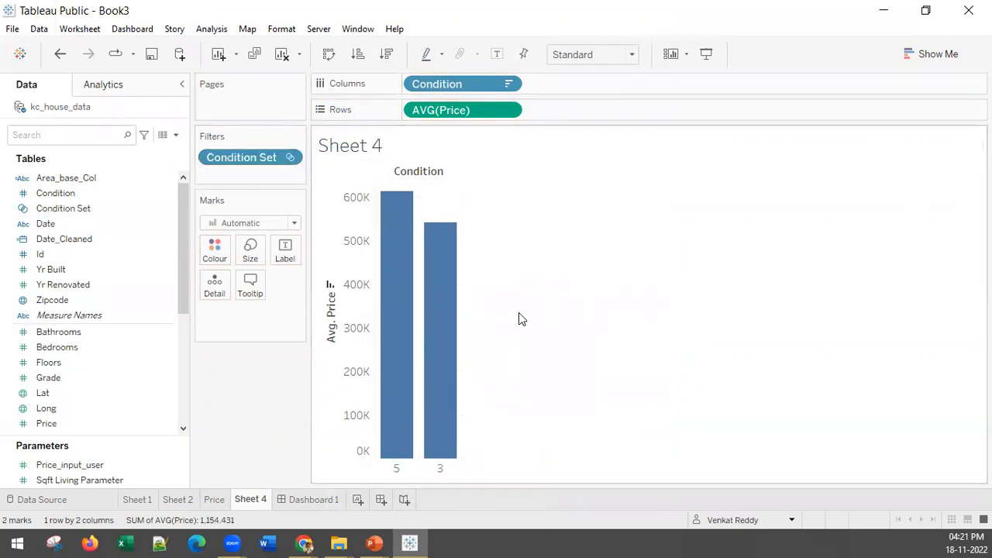
pyautogui.click(289, 158)
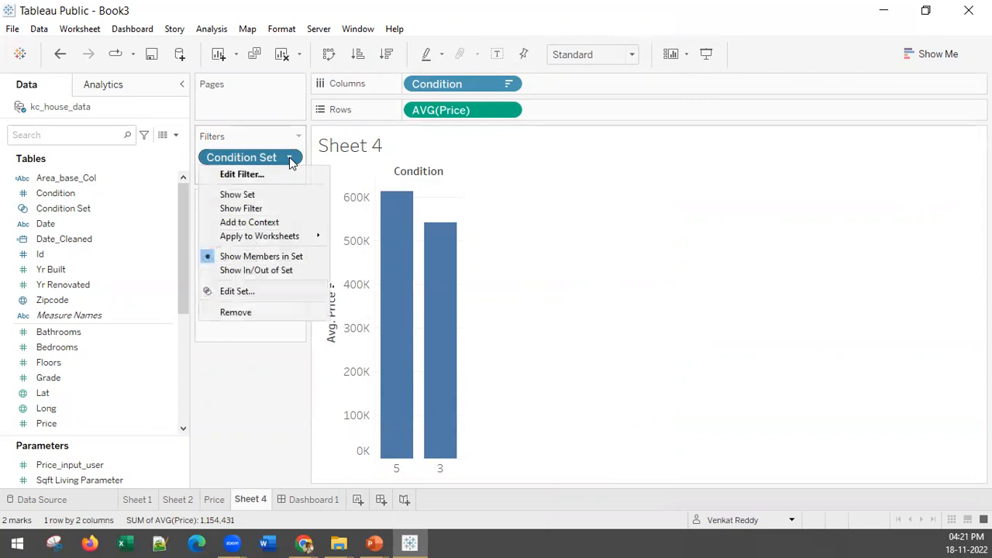
pyautogui.click(256, 270)
pyautogui.click(344, 163)
pyautogui.click(344, 176)
pyautogui.click(580, 493)
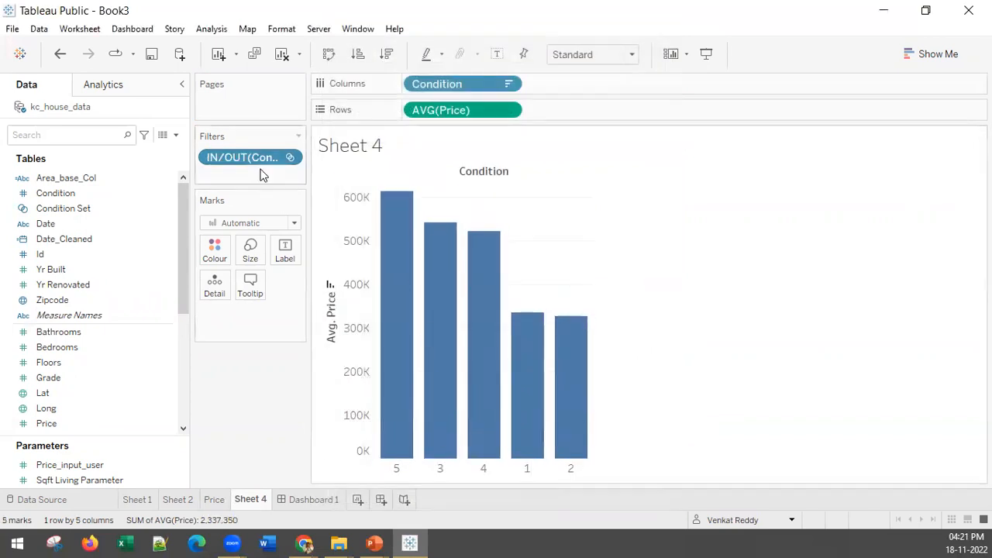
# Colour the bars by In/Out of Condition Set and check the tooltips of several bars.
pyautogui.moveTo(261, 160); pyautogui.dragTo(215, 252)
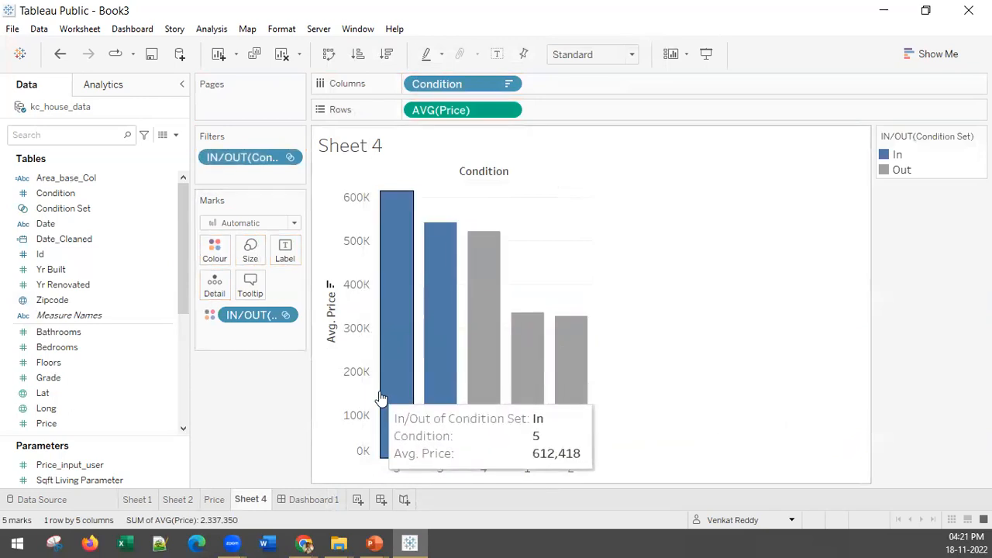
pyautogui.moveTo(585, 405)
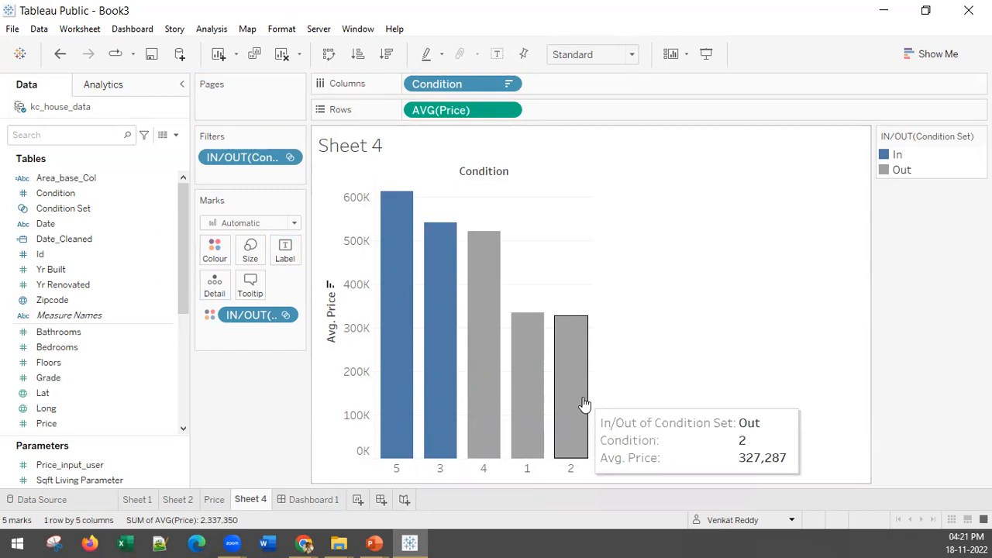
pyautogui.moveTo(397, 320)
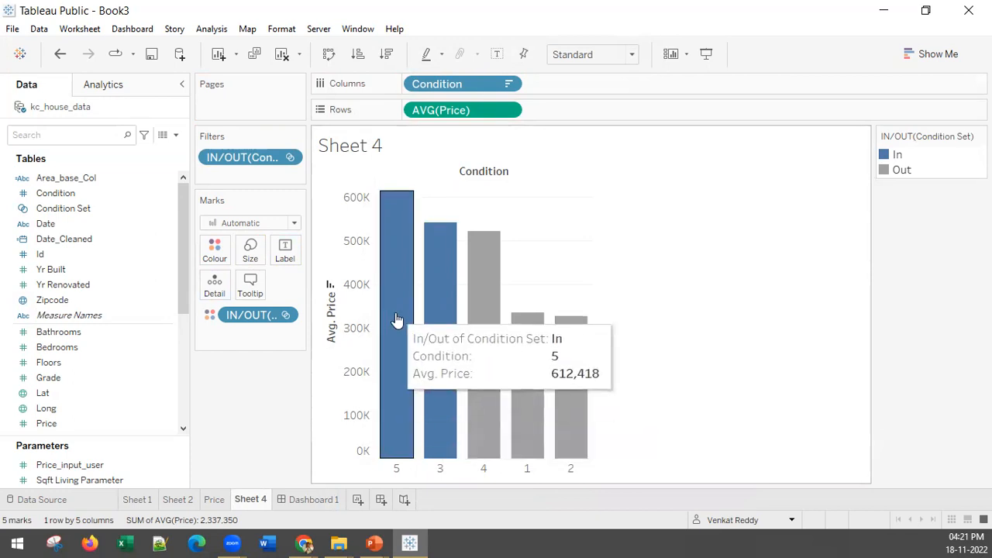
pyautogui.moveTo(435, 319)
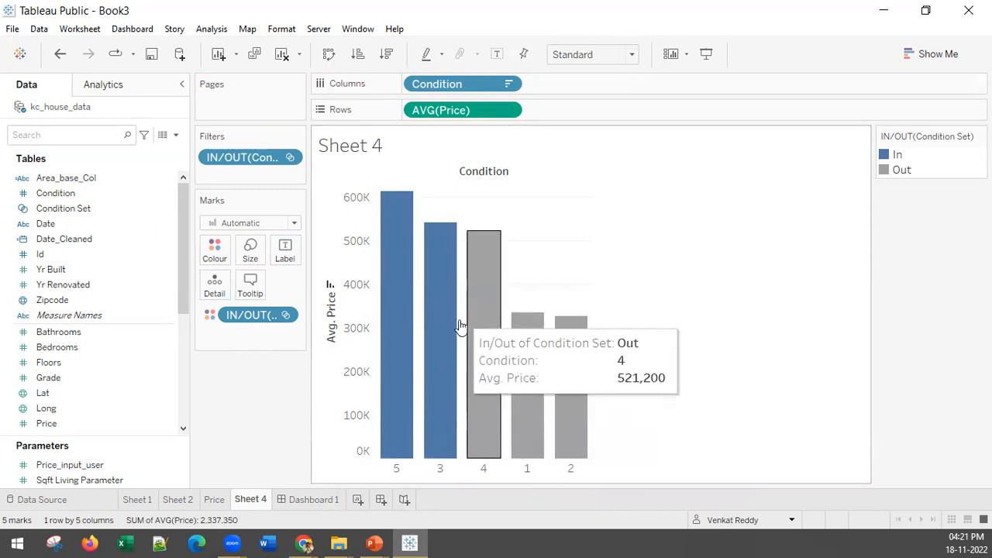
pyautogui.moveTo(411, 266)
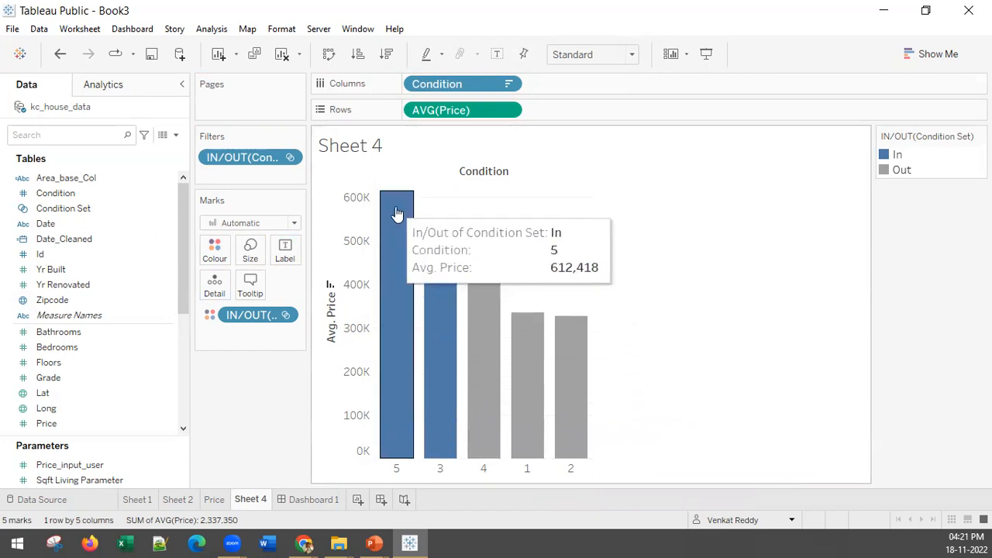
pyautogui.moveTo(431, 285)
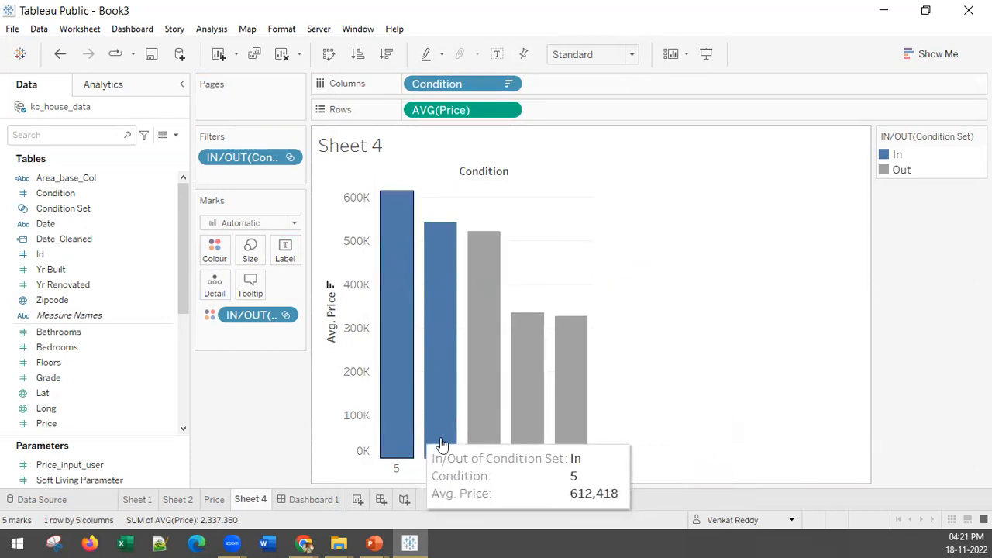
# Convert the chart into a treemap and replace its average Price colouring with In/Out of Condition Set from the filters.
pyautogui.click(329, 54)
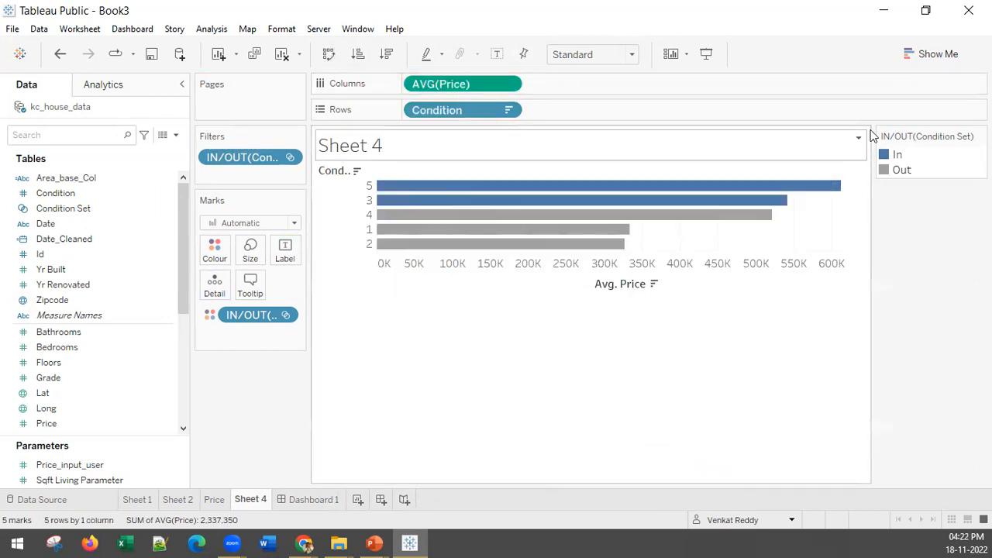
pyautogui.click(942, 54)
pyautogui.click(841, 229)
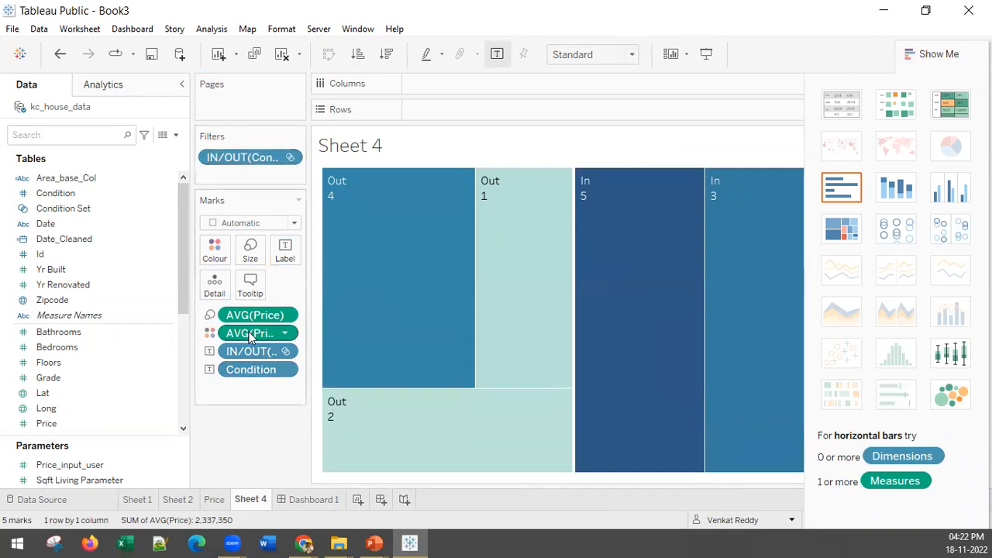
pyautogui.moveTo(249, 332); pyautogui.dragTo(245, 431)
pyautogui.moveTo(233, 158); pyautogui.dragTo(215, 238)
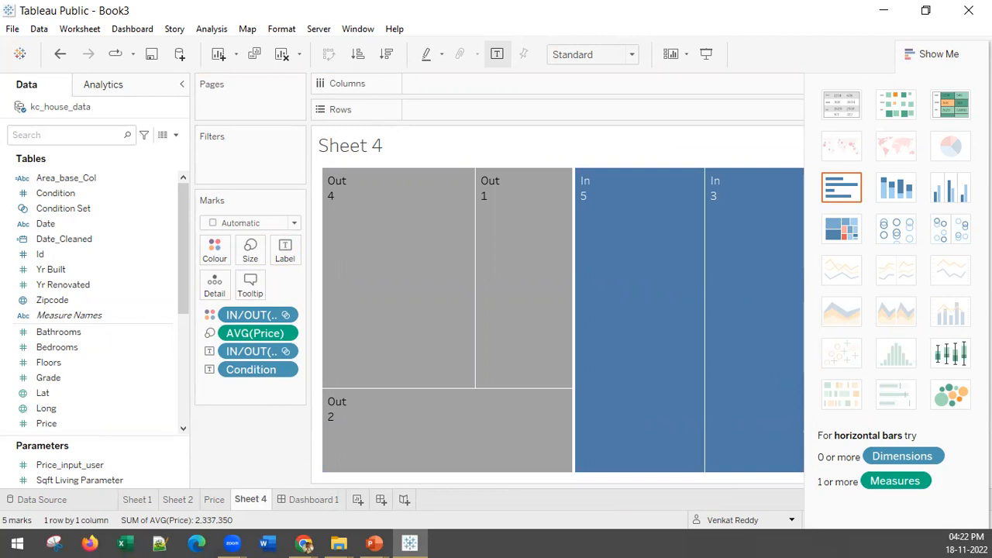
# Create a new worksheet, place it before Dashboard 1, and plot Zipcode on a map.
pyautogui.click(358, 500)
pyautogui.moveTo(363, 501); pyautogui.dragTo(283, 502)
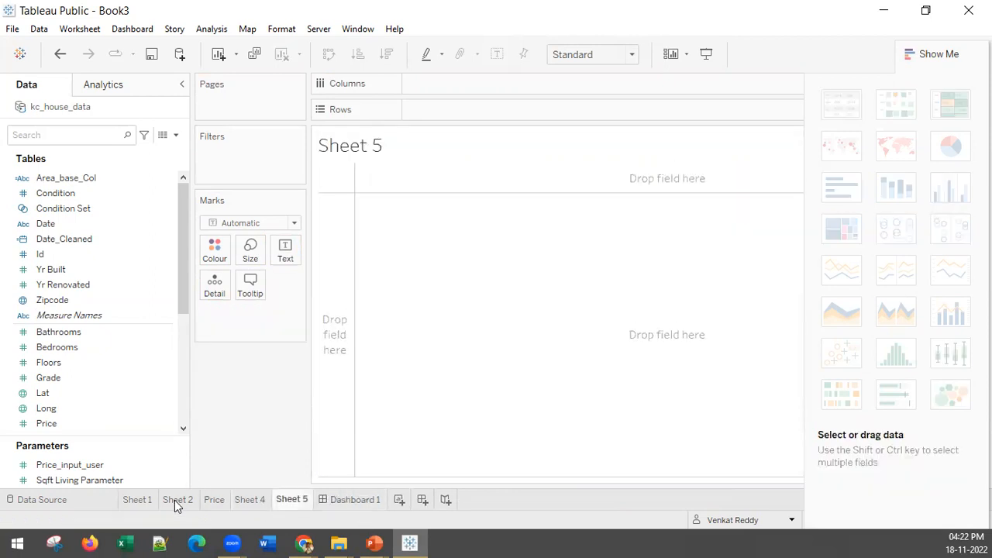
pyautogui.moveTo(218, 504)
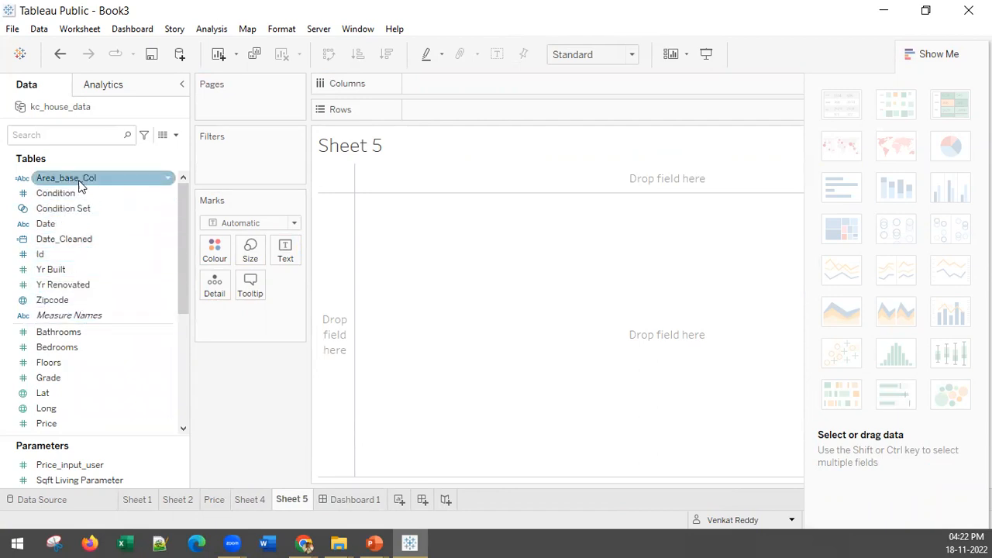
pyautogui.doubleClick(51, 305)
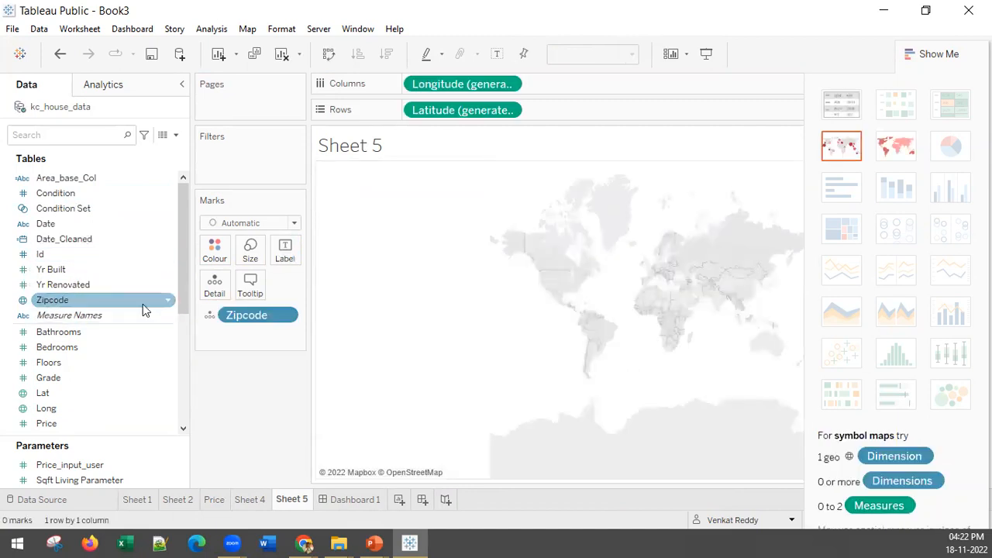
pyautogui.click(930, 54)
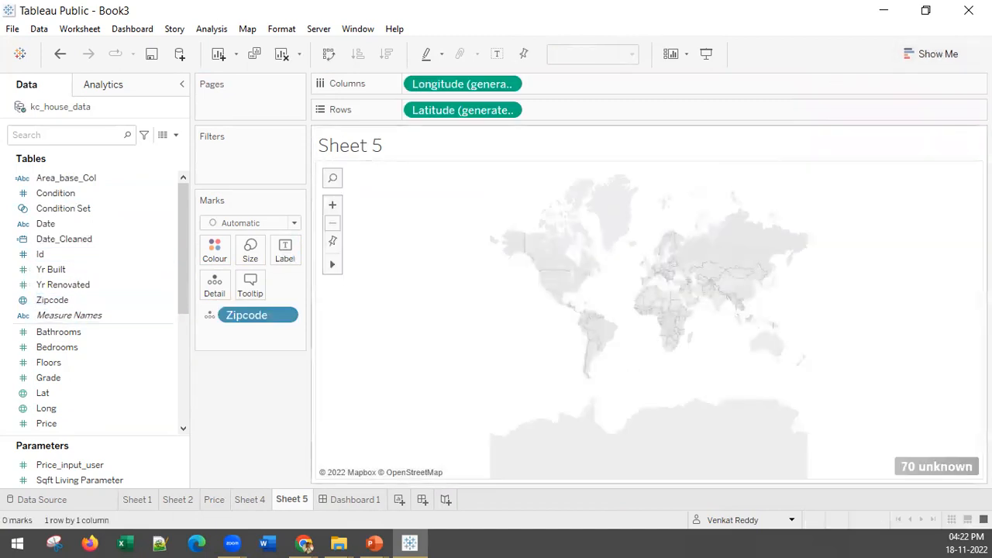
# Edit the unknown Zipcode locations so the fixed country is USA instead of India.
pyautogui.click(952, 469)
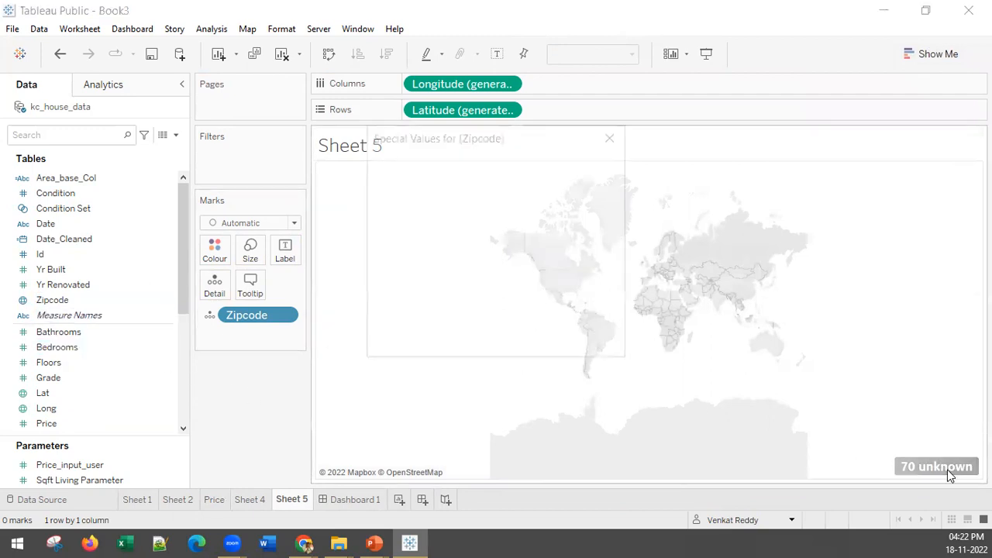
pyautogui.click(483, 212)
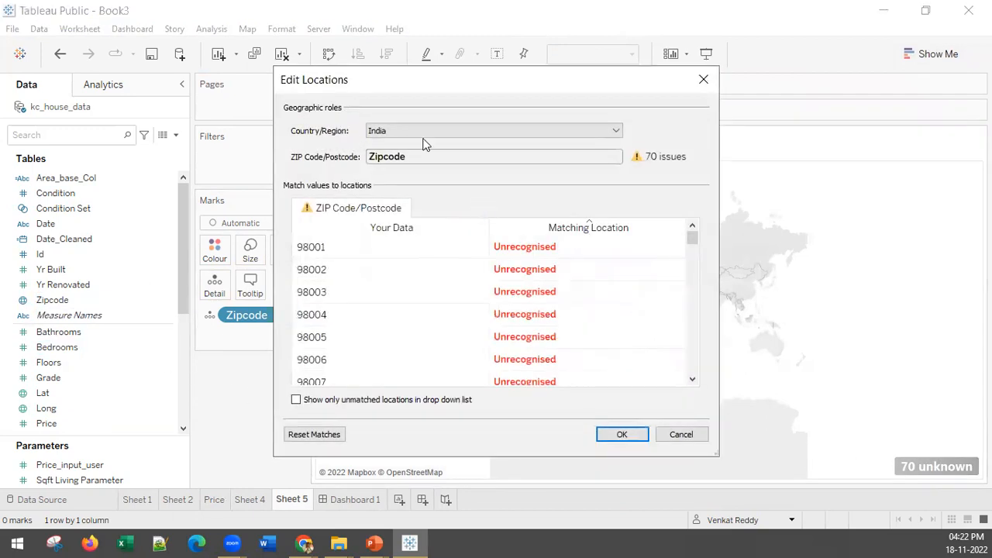
pyautogui.click(423, 135)
pyautogui.click(477, 177)
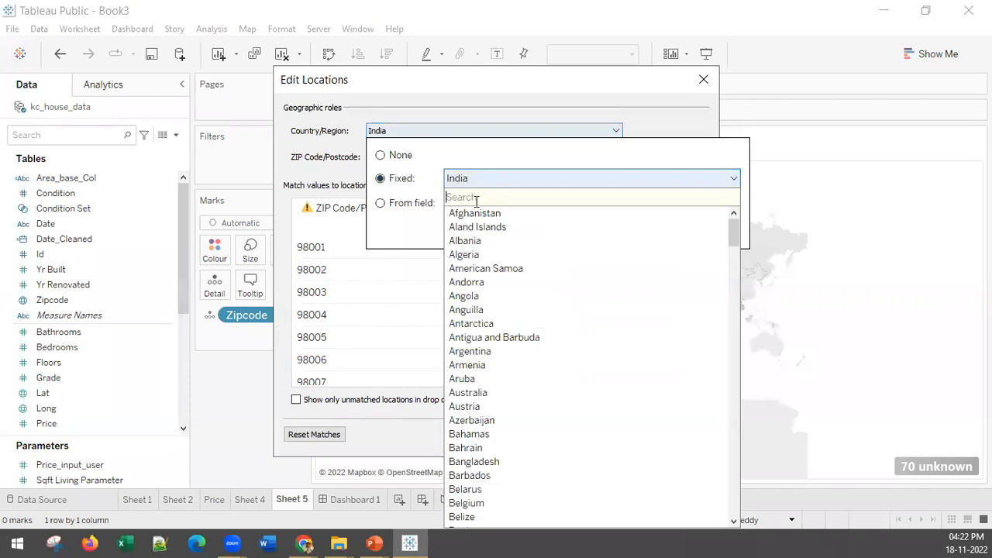
pyautogui.write('uni')
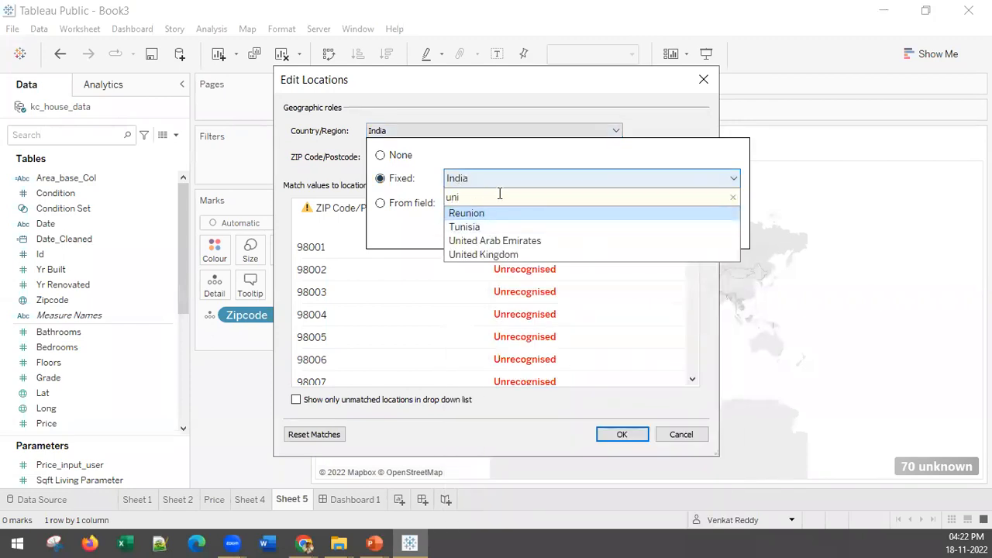
pyautogui.press('BackSpace')
pyautogui.press('BackSpace')
pyautogui.write('sa')
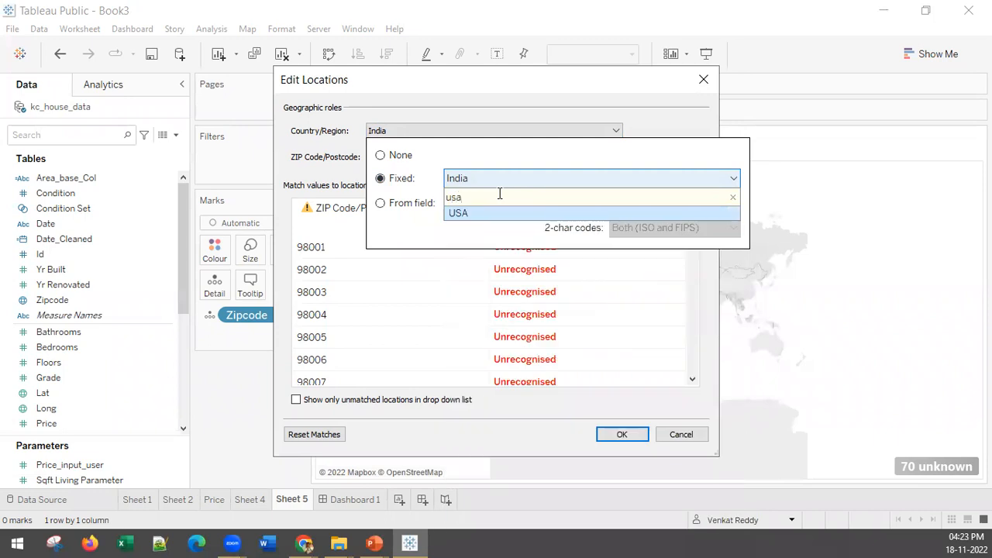
pyautogui.click(476, 211)
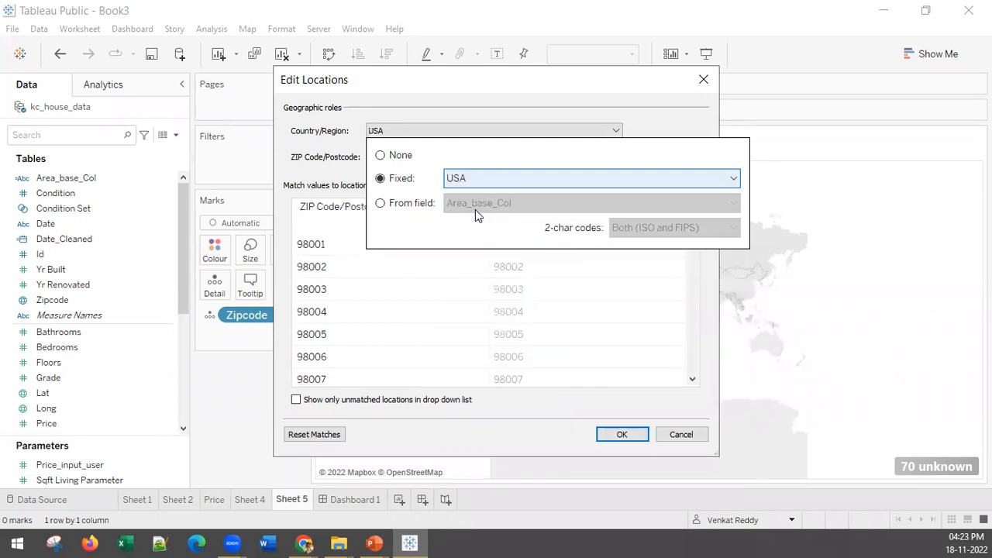
pyautogui.click(629, 434)
pyautogui.click(629, 434)
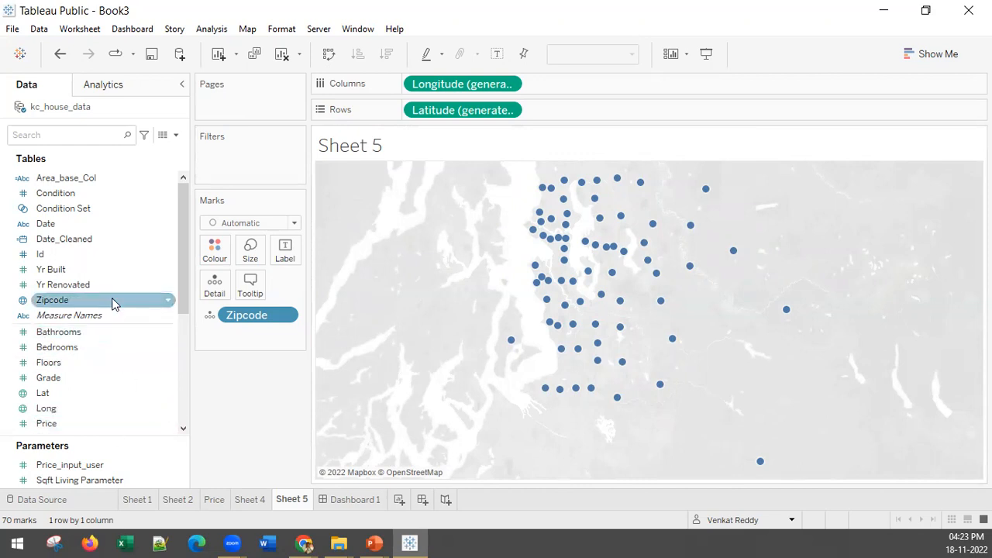
# Colour the Zipcode map's marks by Yr Built.
pyautogui.moveTo(62, 270); pyautogui.dragTo(223, 250)
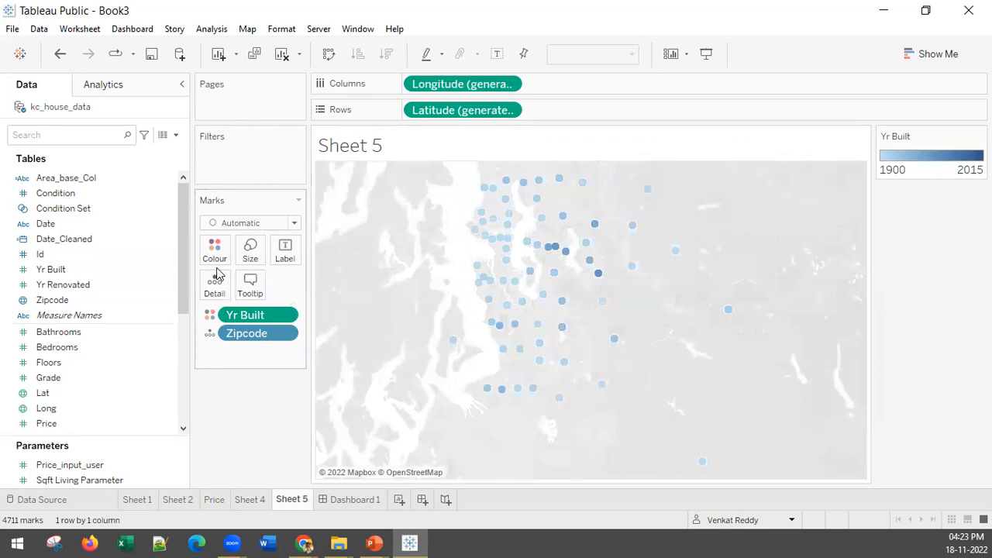
pyautogui.moveTo(456, 113)
pyautogui.mouseDown()
pyautogui.moveTo(262, 430)
pyautogui.moveTo(483, 137)
pyautogui.moveTo(457, 113)
pyautogui.mouseUp()
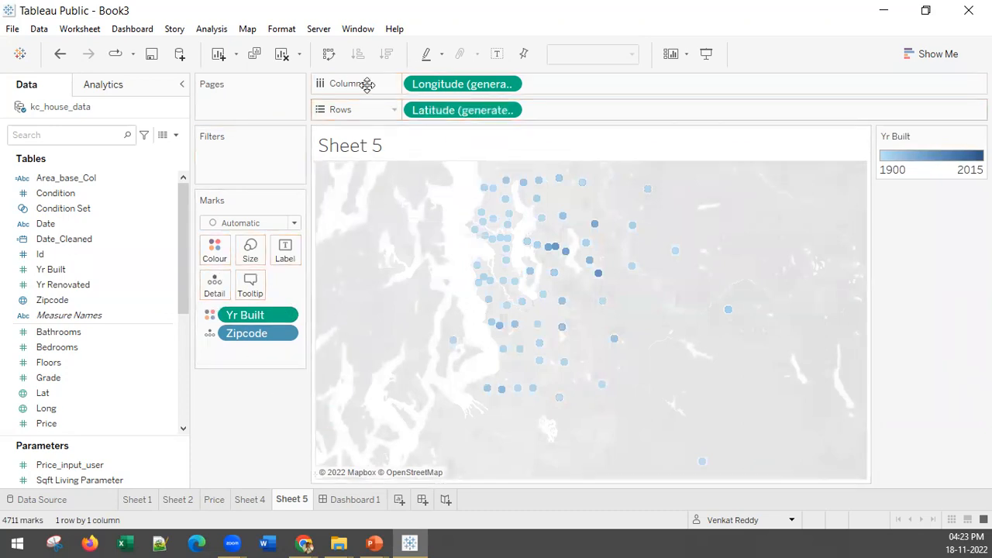
# Clear Sheet 5 and build a map from the Lat and Long fields.
pyautogui.click(281, 53)
pyautogui.scroll(-3, 68, 392)
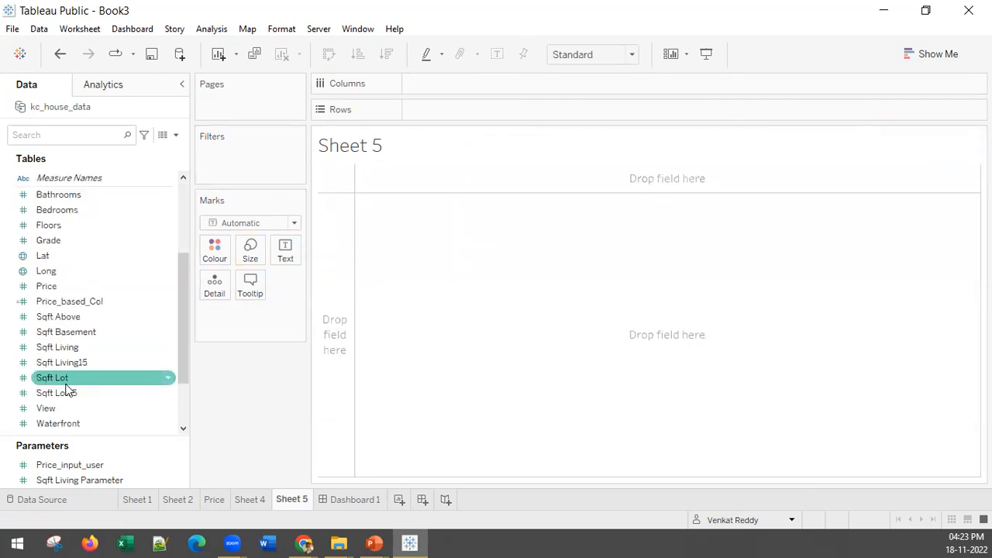
pyautogui.click(48, 241)
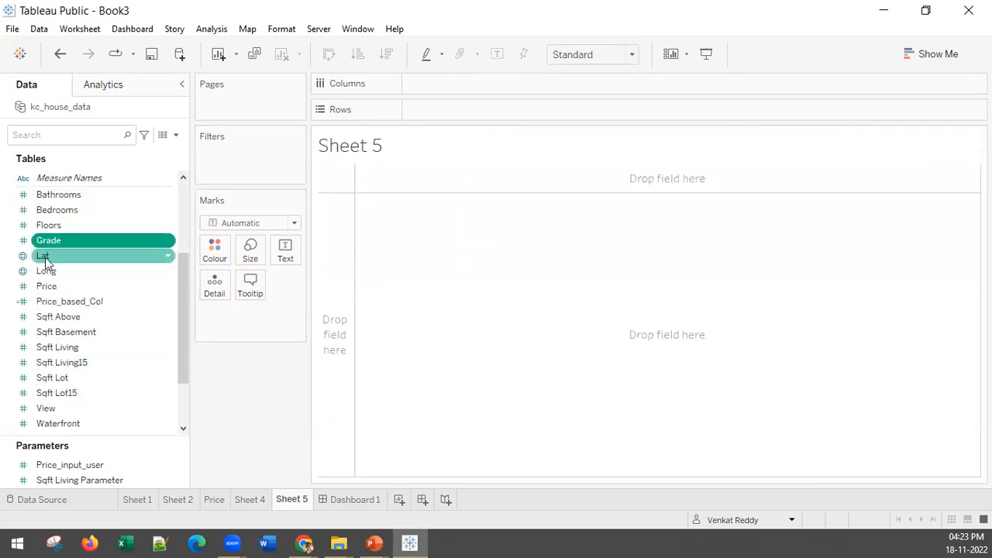
pyautogui.doubleClick(44, 256)
pyautogui.doubleClick(47, 271)
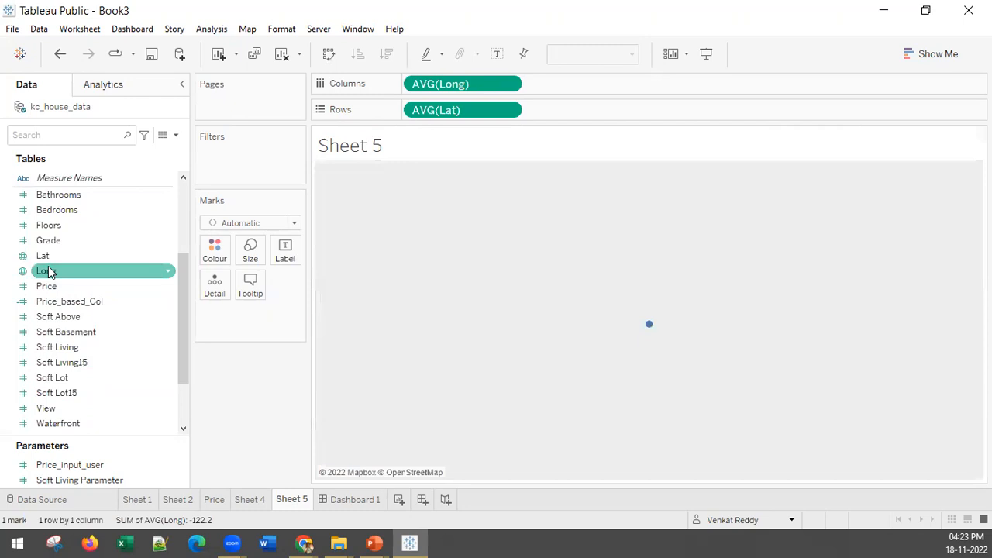
# Add Id as a detail on the Lat/Long map, including all of its members.
pyautogui.scroll(3, 66, 272)
pyautogui.moveTo(62, 269); pyautogui.dragTo(225, 286)
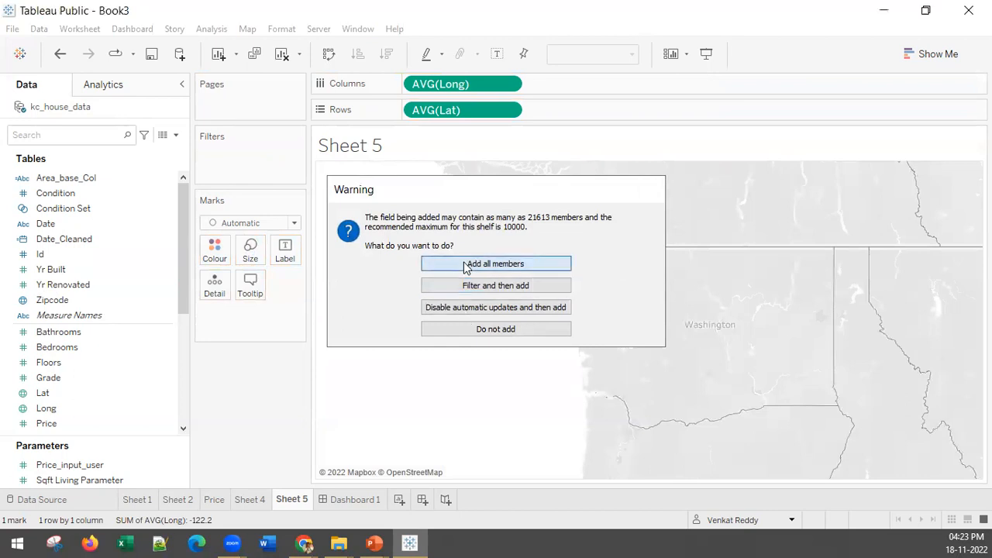
pyautogui.click(466, 264)
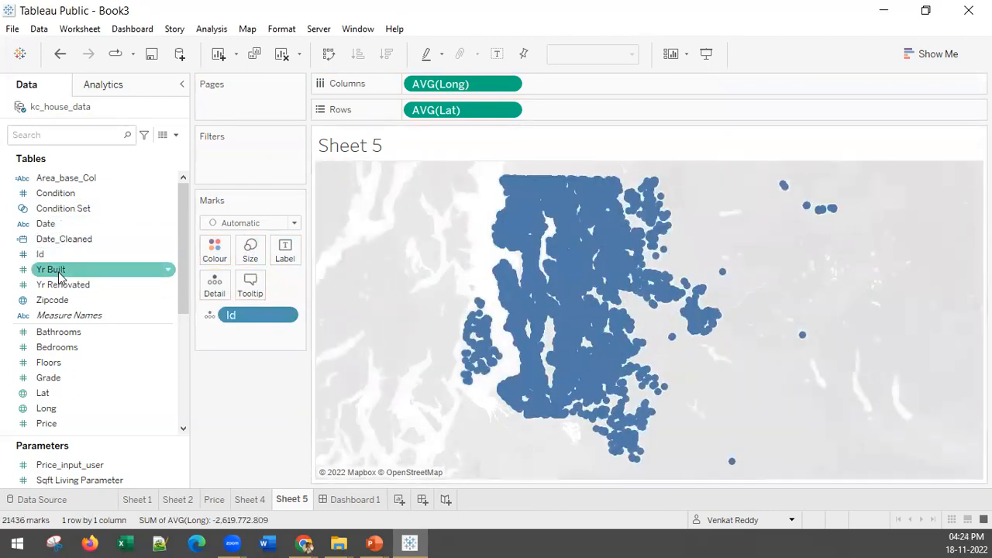
# Colour the map marks by Yr Built using the Sunrise-Sunset Diverging palette.
pyautogui.moveTo(54, 270); pyautogui.dragTo(214, 256)
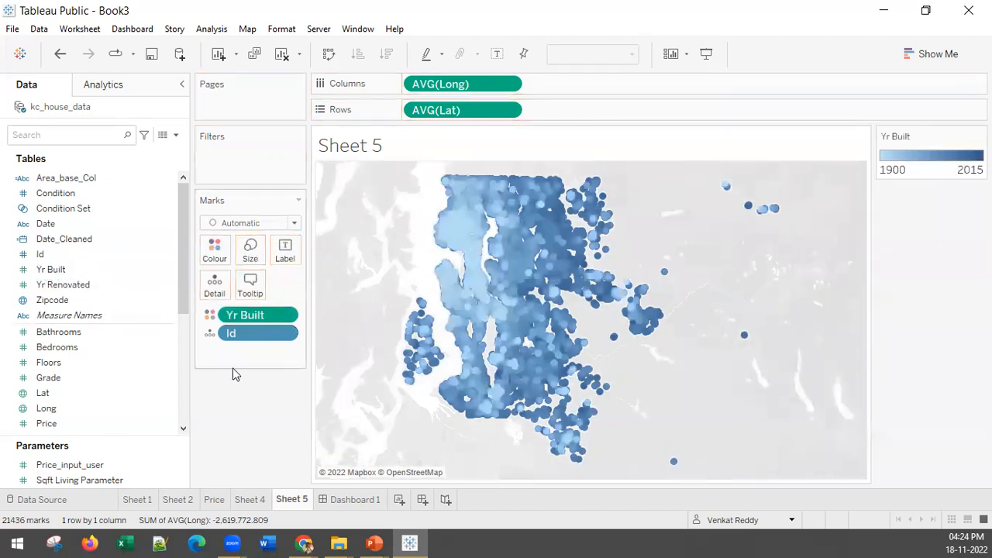
pyautogui.click(214, 249)
pyautogui.click(250, 302)
pyautogui.click(437, 209)
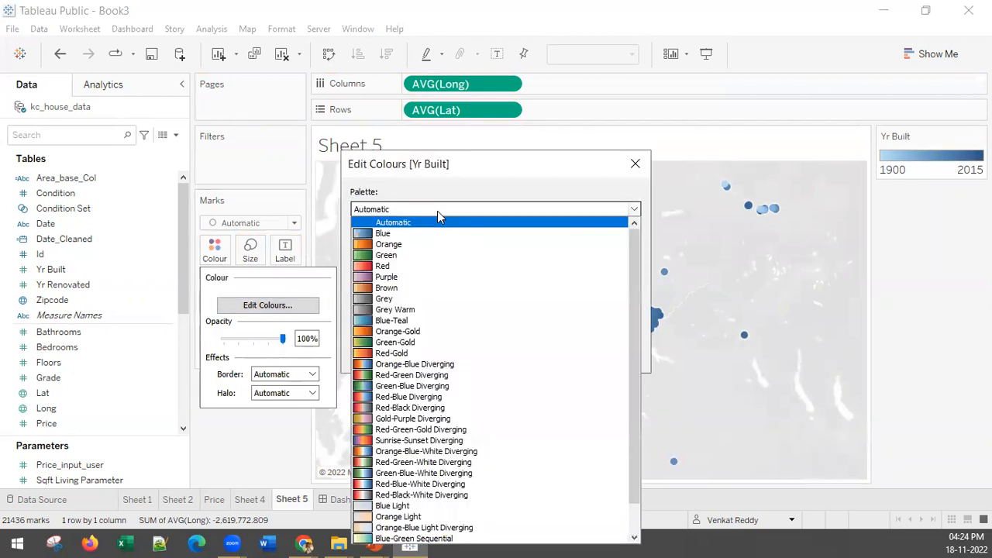
pyautogui.click(462, 438)
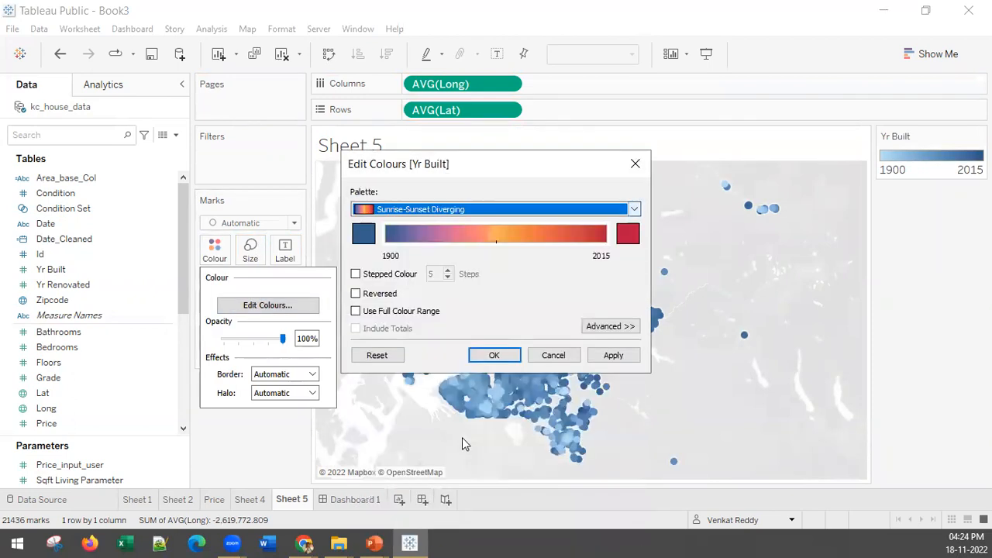
pyautogui.click(617, 357)
pyautogui.click(474, 356)
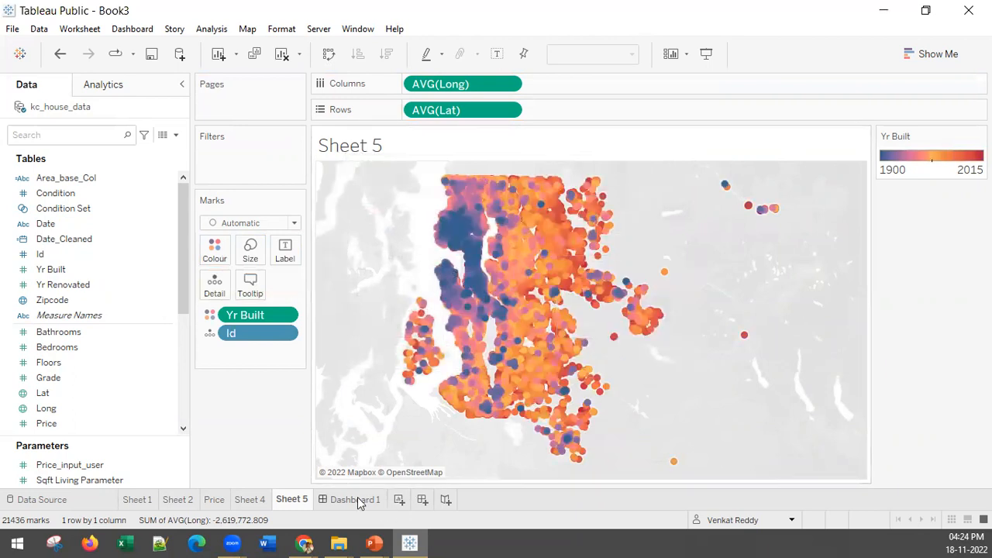
# Rename the Sheet 5 worksheet as Age_of_House.
pyautogui.rightClick(301, 504)
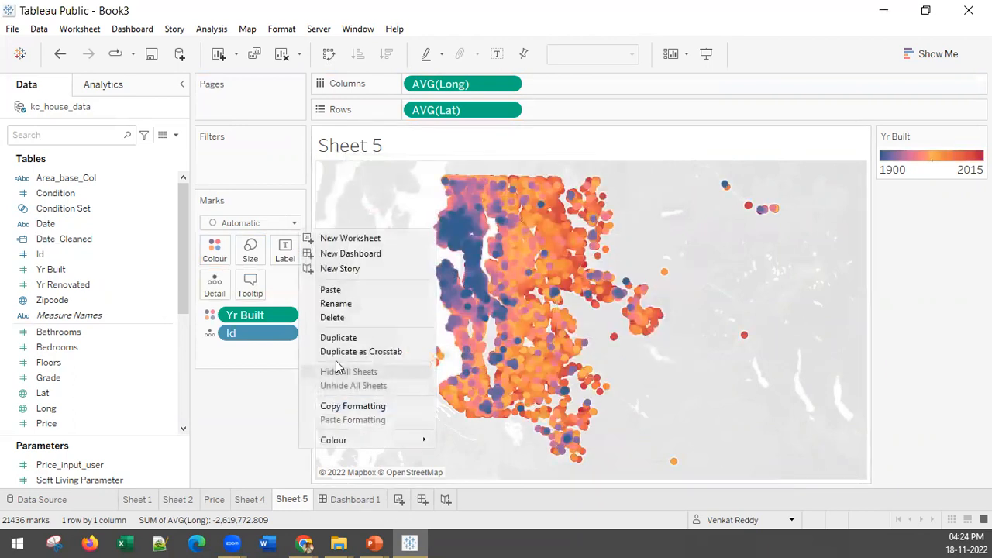
pyautogui.click(333, 304)
pyautogui.write('A')
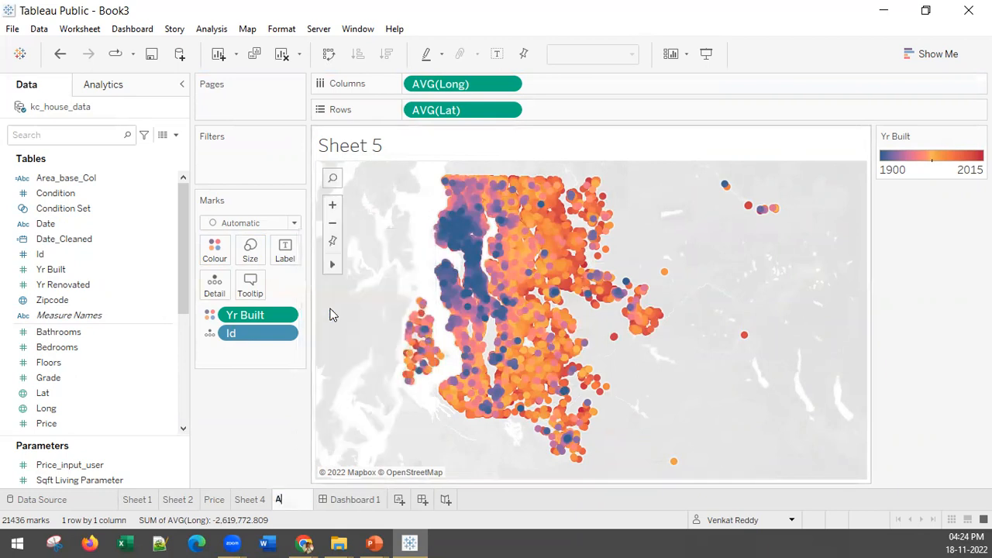
pyautogui.write('ge_of_')
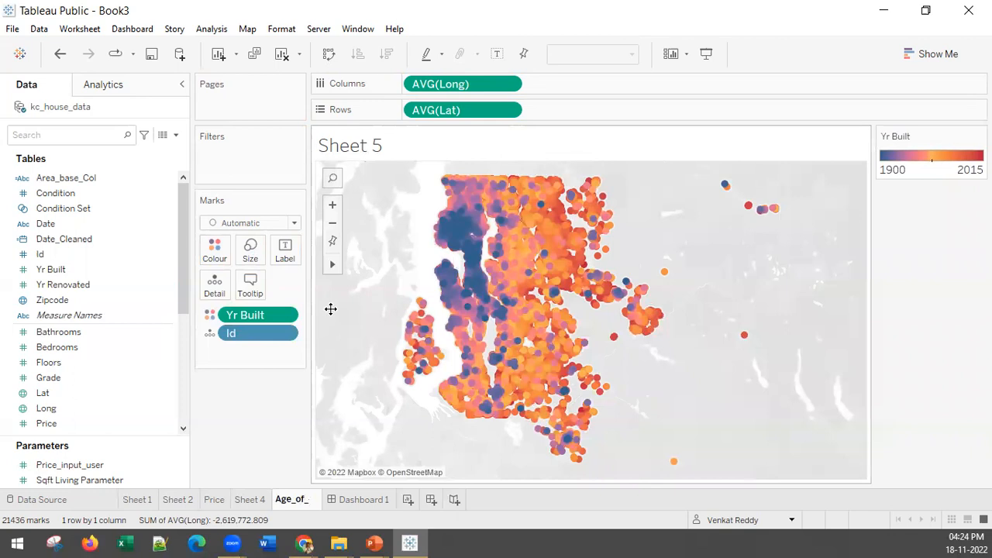
pyautogui.write('House')
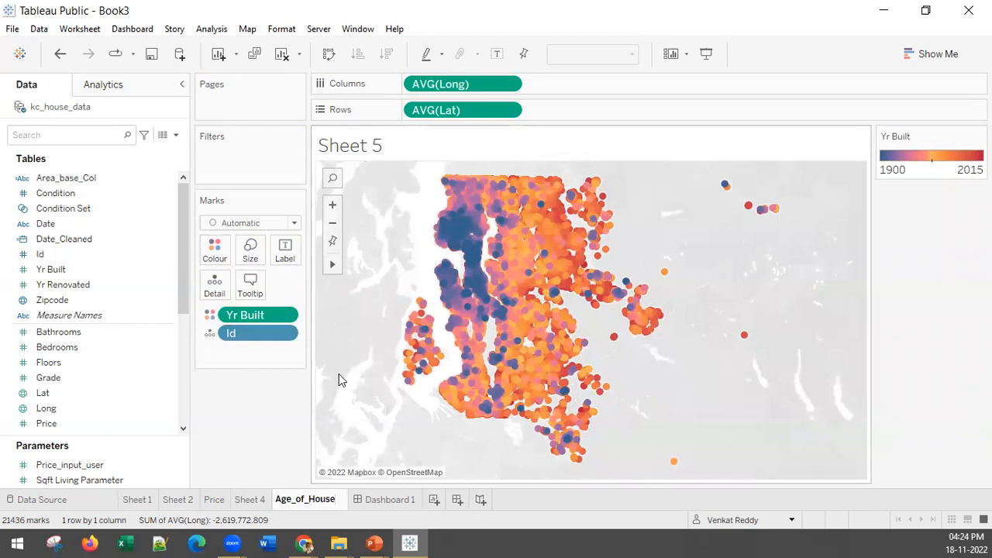
pyautogui.press('Return')
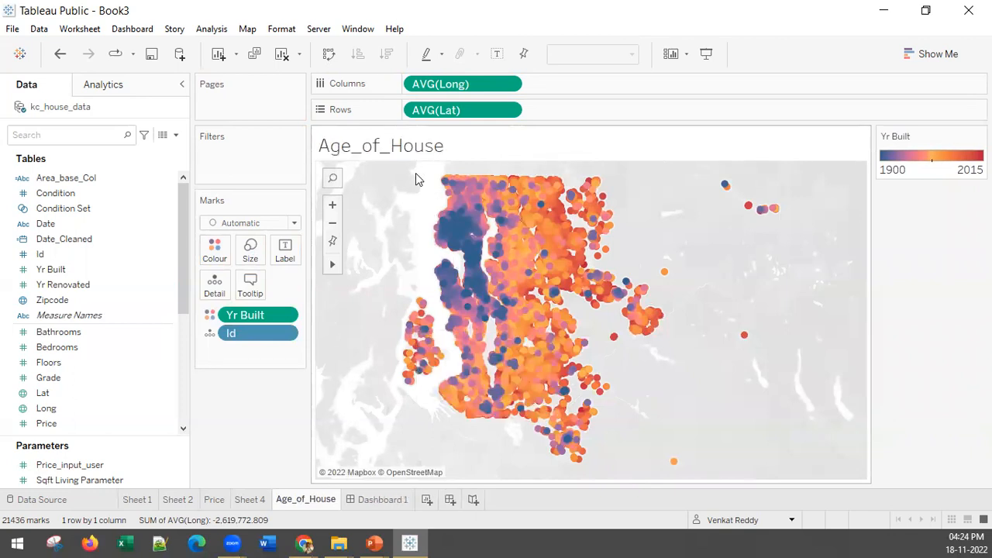
# Select the north-western cluster of older houses on the map and create a set named Old_homes_set from it.
pyautogui.moveTo(417, 178); pyautogui.dragTo(509, 325)
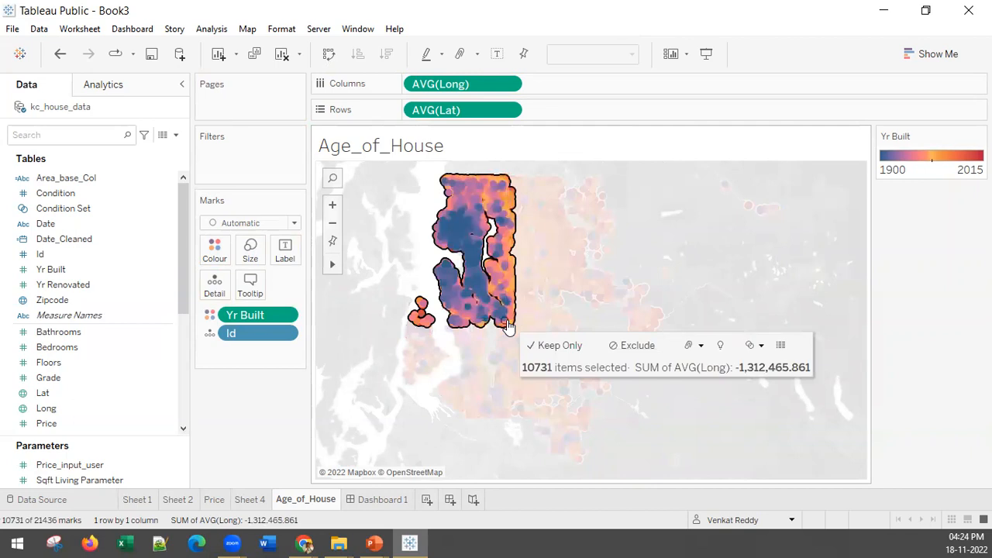
pyautogui.moveTo(399, 166); pyautogui.dragTo(497, 344)
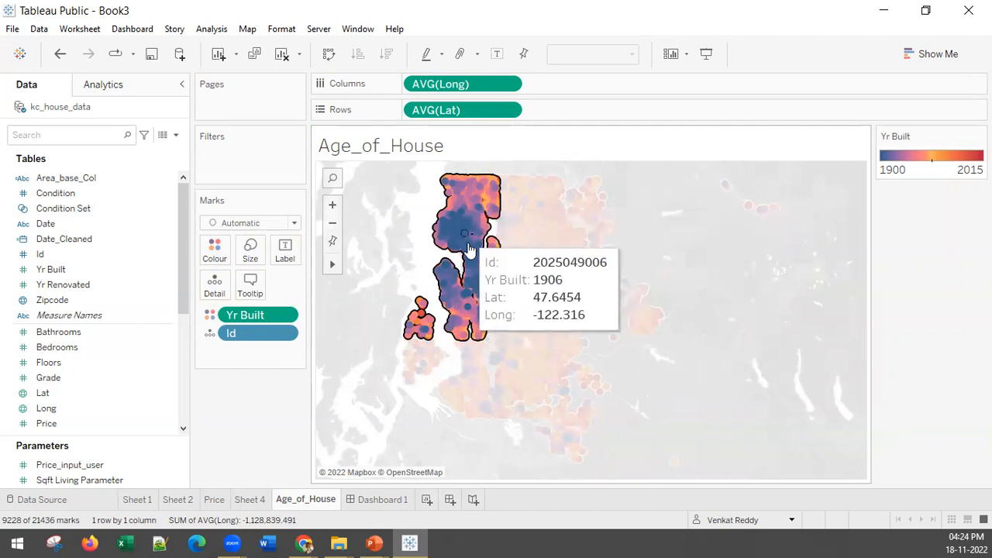
pyautogui.moveTo(412, 168)
pyautogui.mouseDown()
pyautogui.moveTo(491, 285)
pyautogui.moveTo(487, 334)
pyautogui.mouseUp()
pyautogui.click(731, 352)
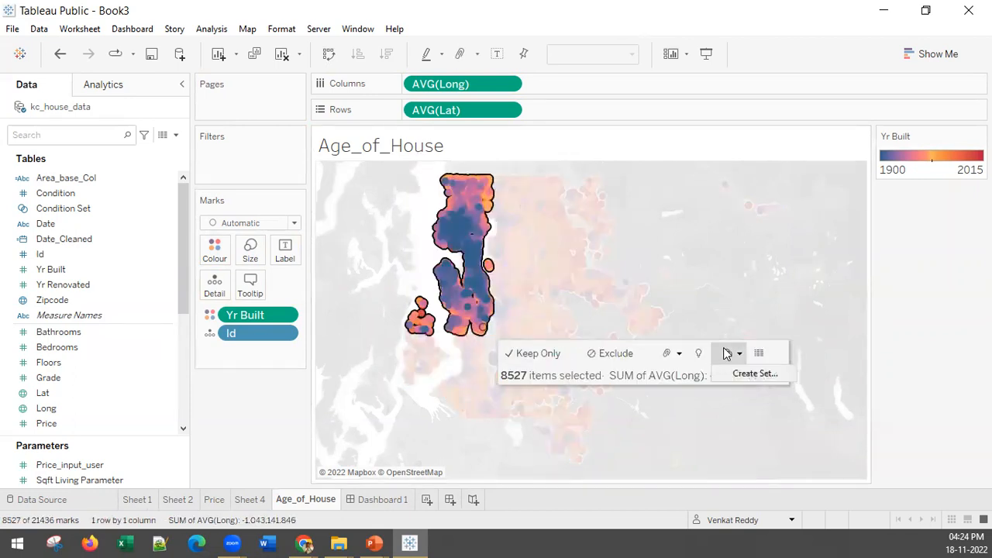
pyautogui.click(750, 375)
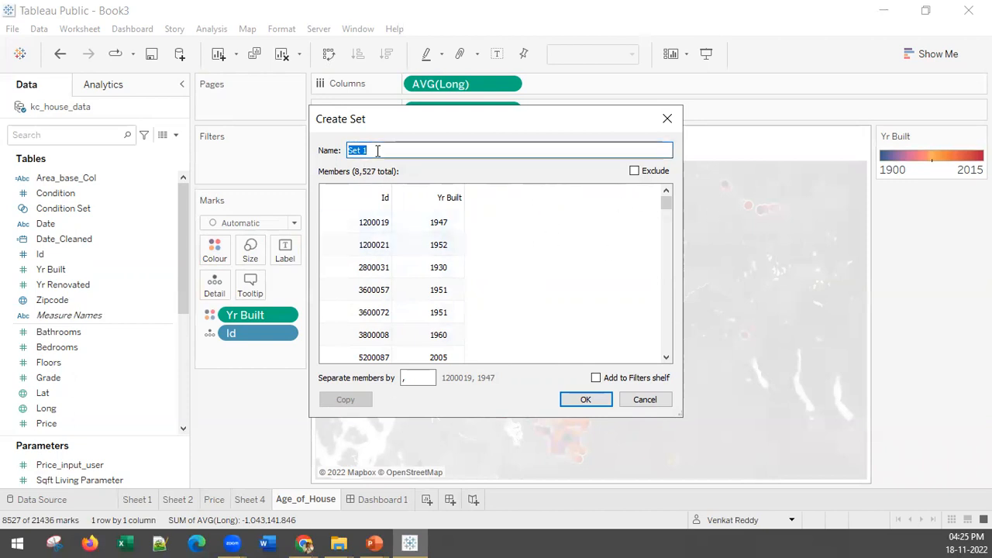
pyautogui.write('Old')
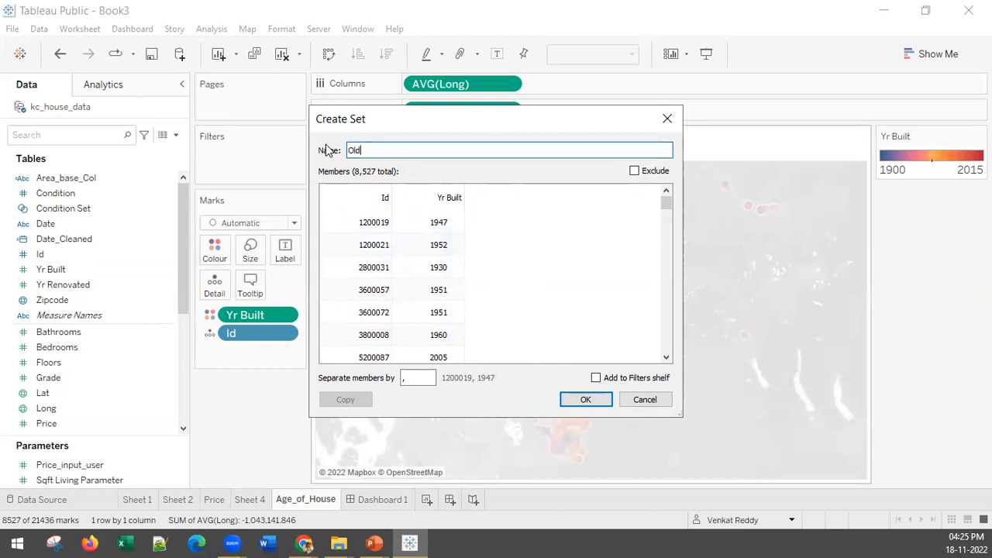
pyautogui.write('_homes')
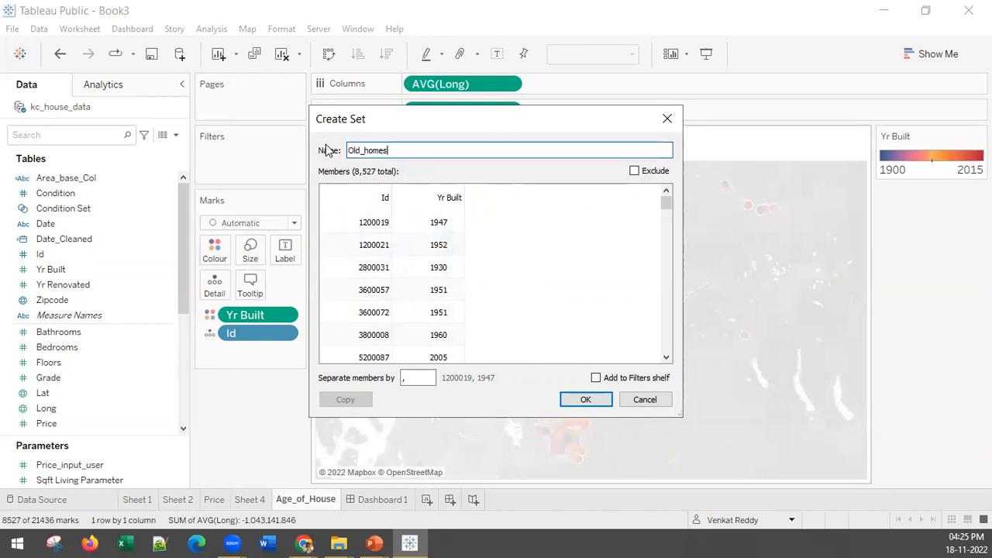
pyautogui.write('_set')
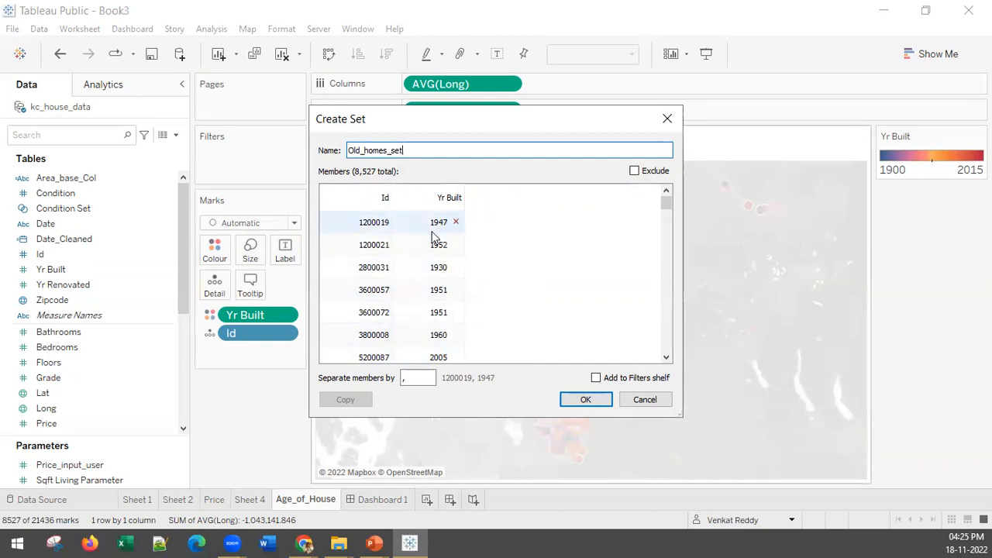
pyautogui.scroll(-10, 431, 267)
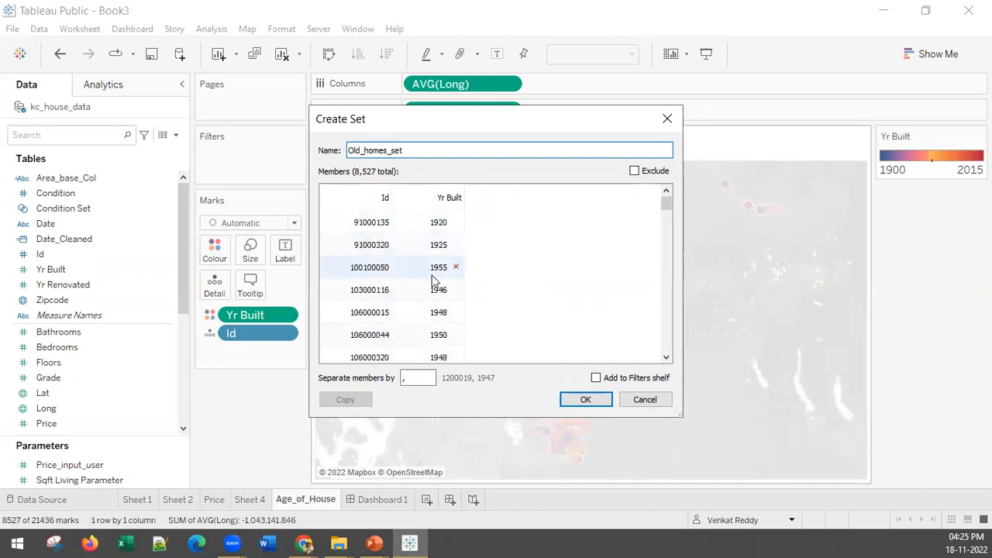
pyautogui.scroll(-5, 435, 281)
pyautogui.click(582, 402)
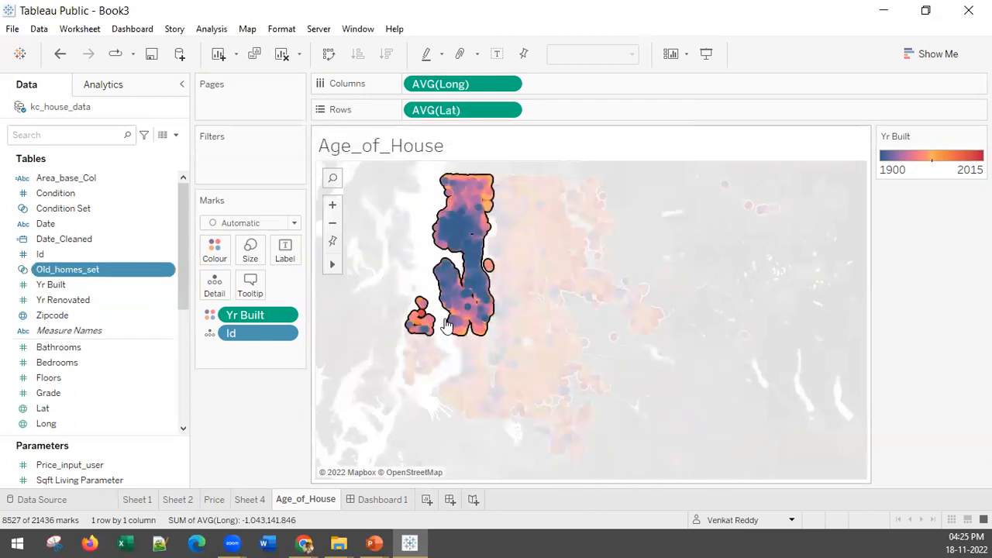
pyautogui.click(276, 433)
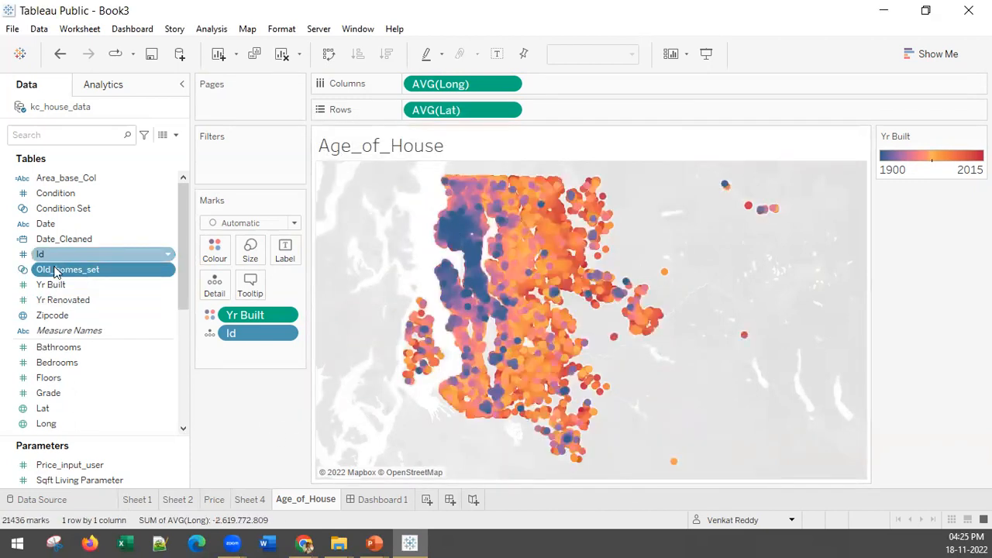
# Filter the map by Old_homes_set in In/Out mode with both values included, and display the filter control.
pyautogui.moveTo(54, 272); pyautogui.dragTo(215, 155)
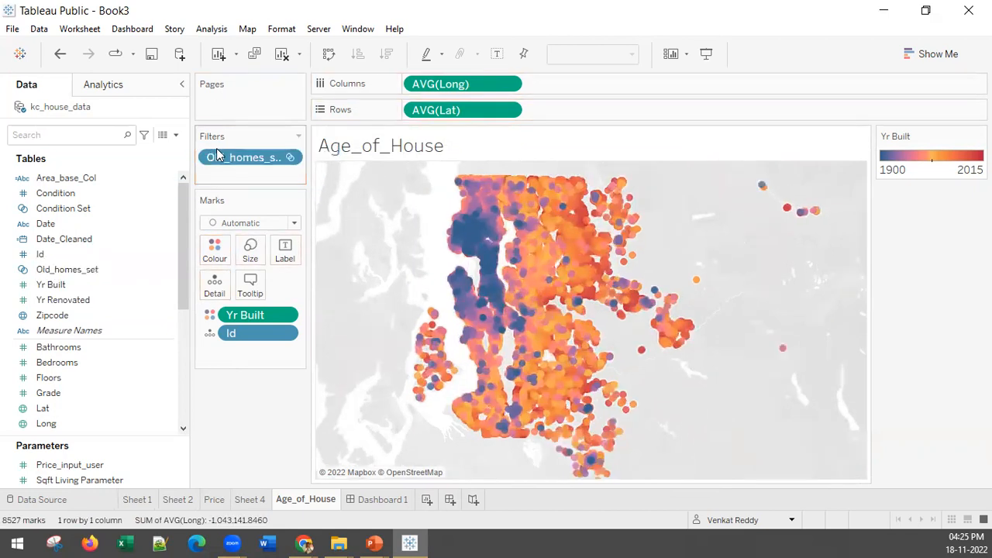
pyautogui.rightClick(238, 158)
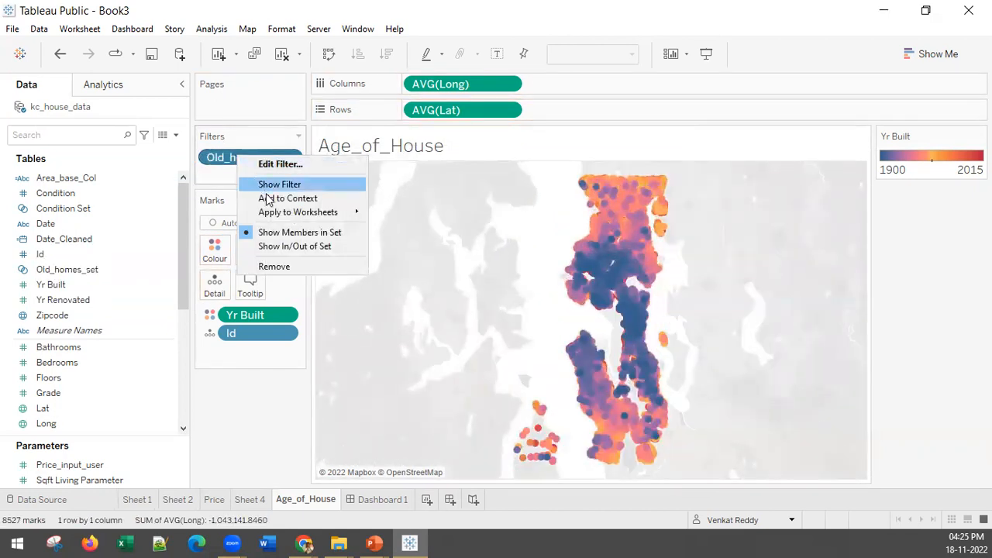
pyautogui.click(286, 233)
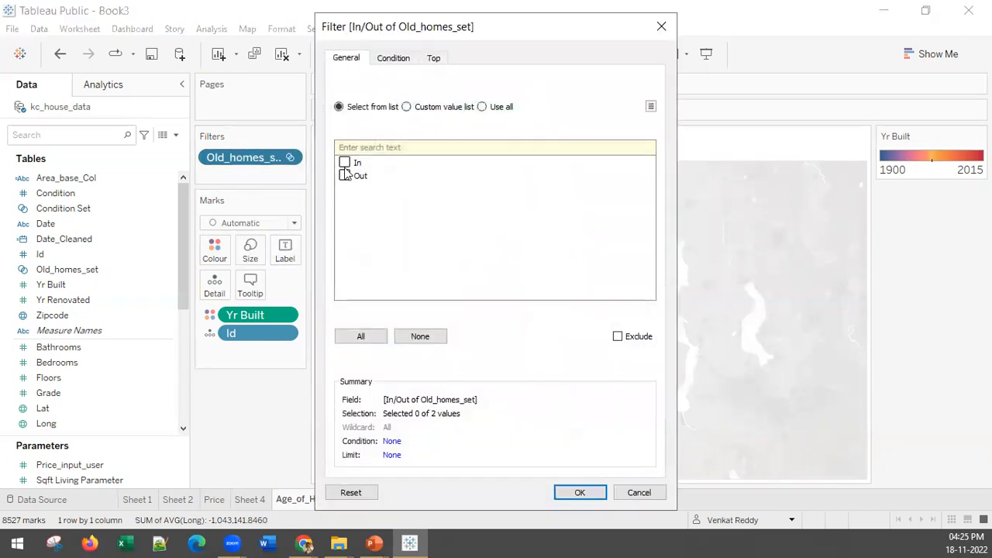
pyautogui.click(565, 496)
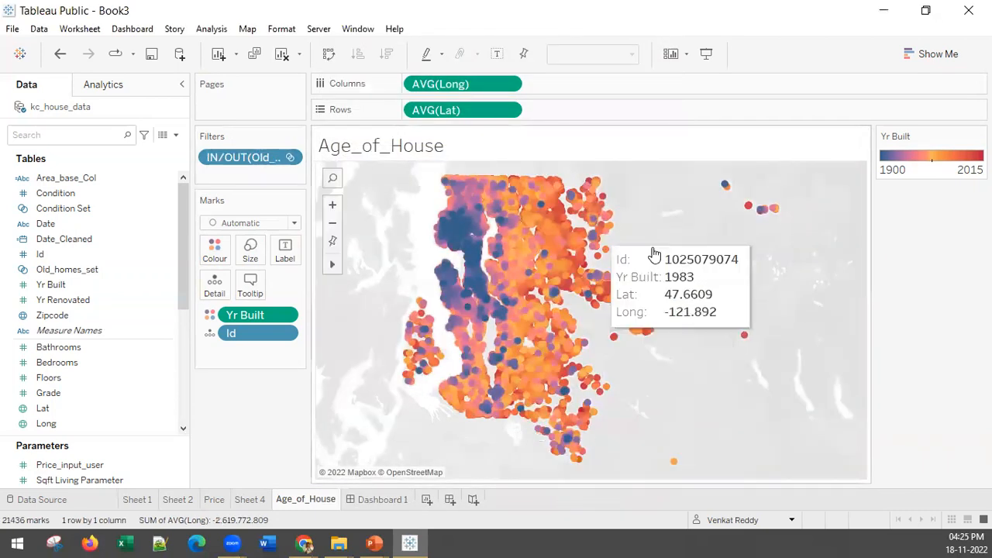
pyautogui.rightClick(243, 159)
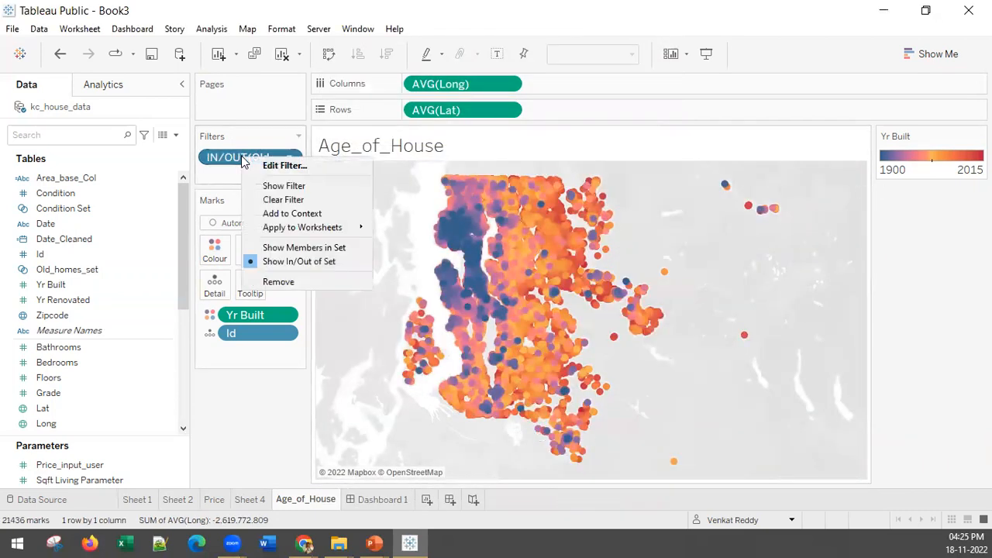
pyautogui.click(271, 186)
# Compare the map with only Out homes and only In homes of Old_homes_set, then restore all values.
pyautogui.click(887, 175)
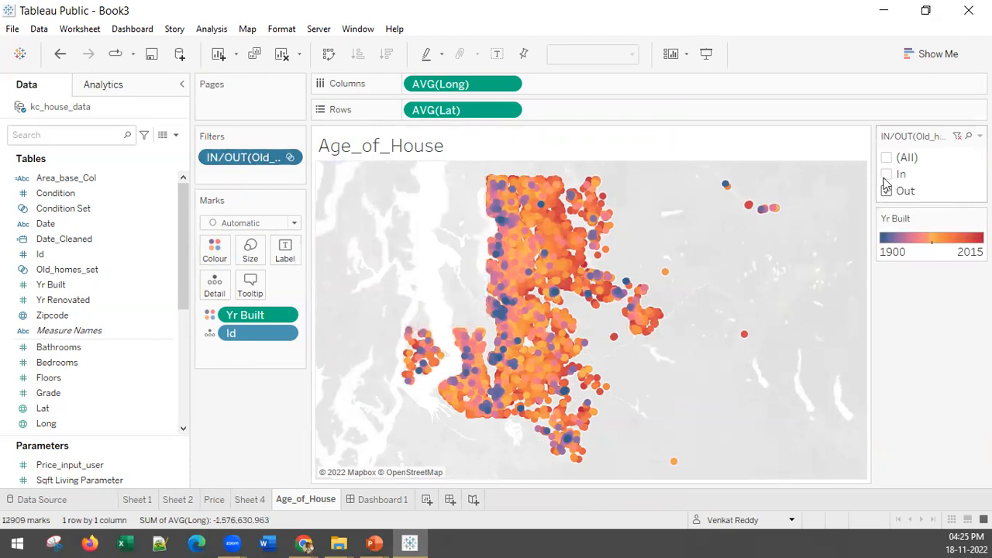
pyautogui.click(886, 174)
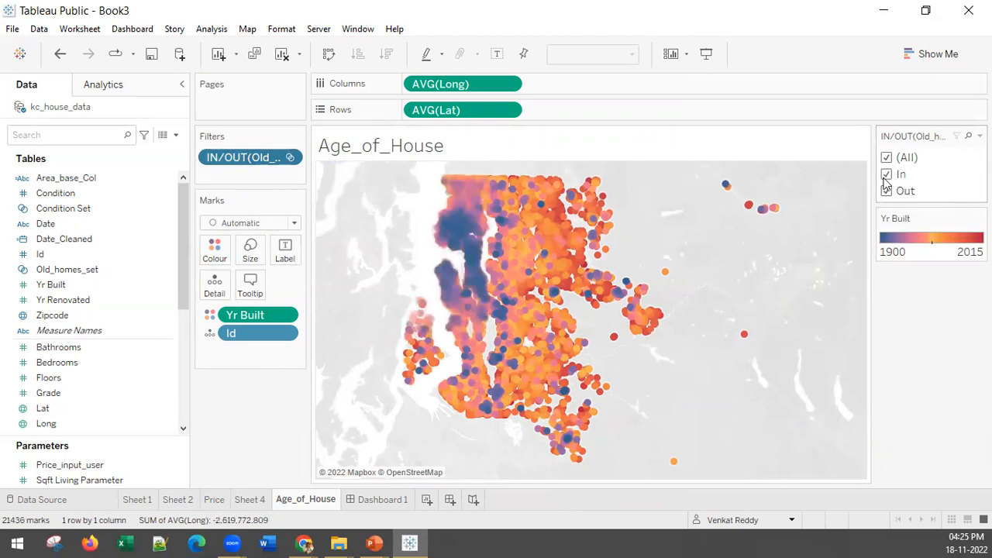
pyautogui.click(885, 159)
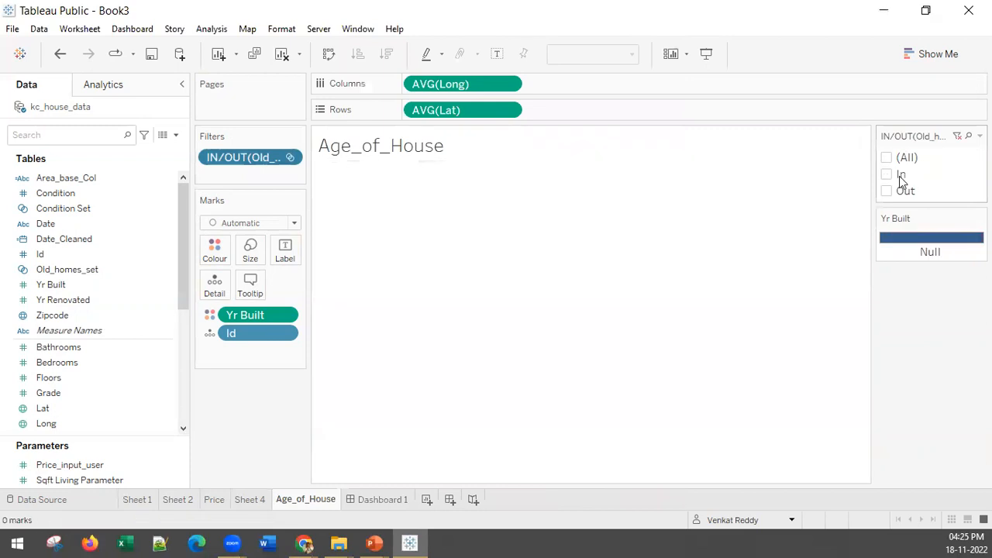
pyautogui.click(886, 175)
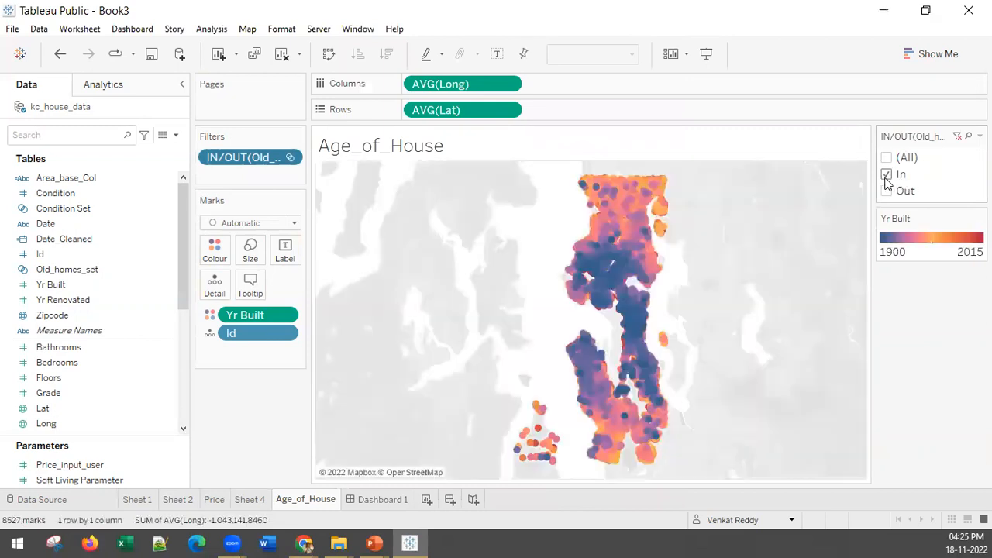
pyautogui.click(886, 159)
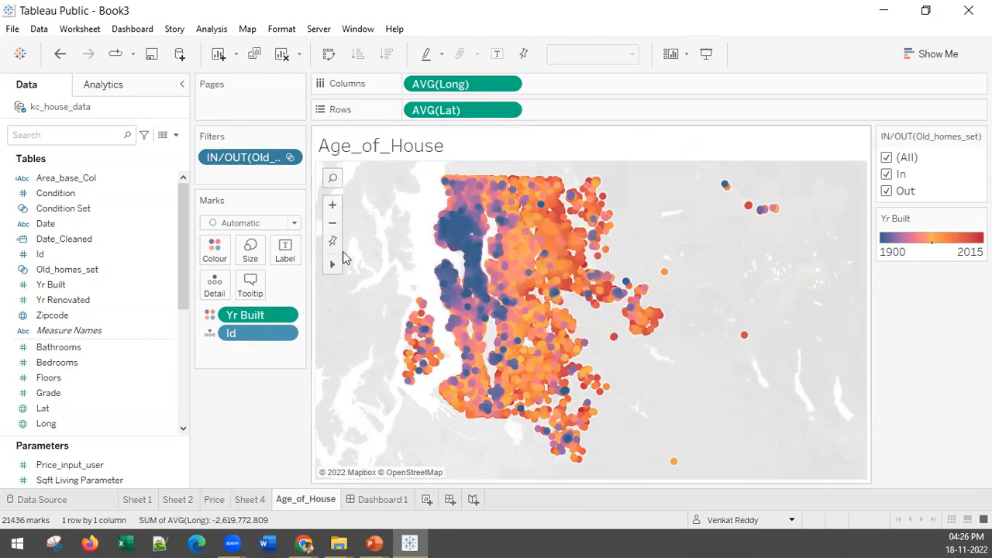
# Create a new worksheet and place it between Age_of_House and Dashboard 1.
pyautogui.moveTo(339, 265)
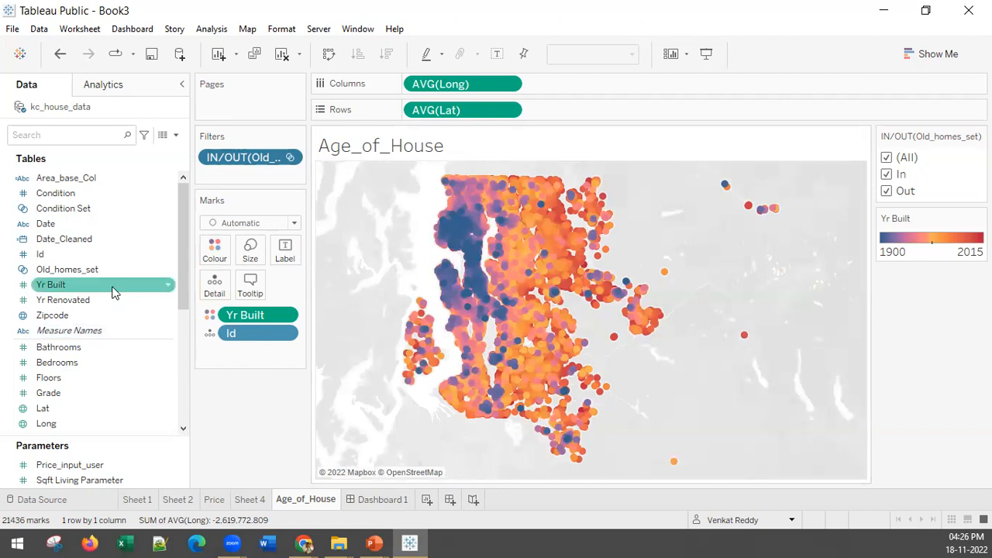
pyautogui.scroll(-5, 54, 272)
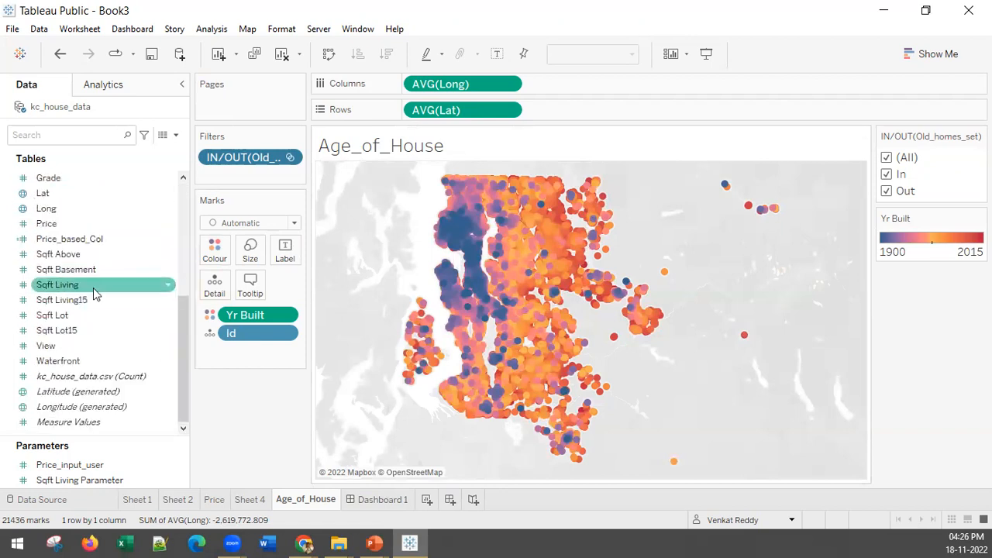
pyautogui.scroll(5, 96, 348)
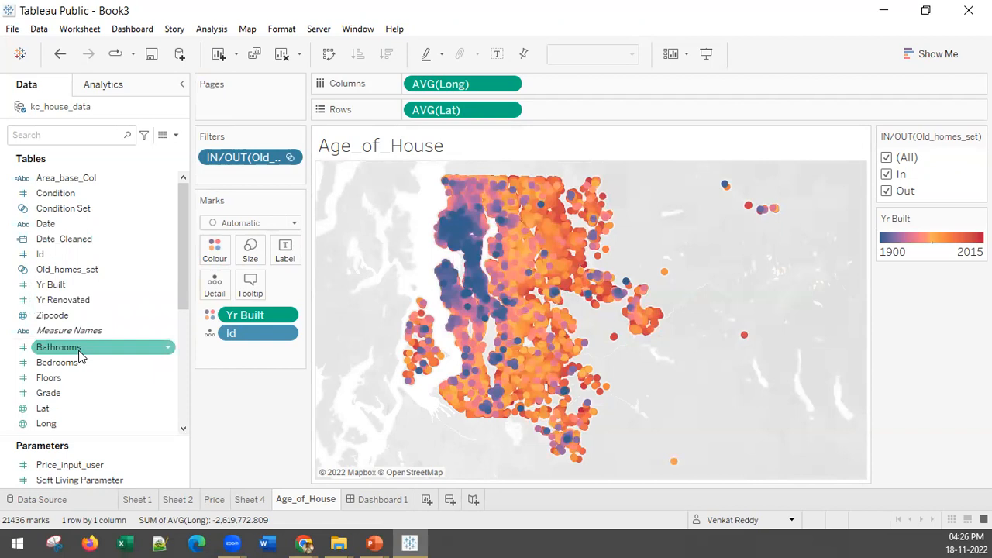
pyautogui.click(427, 500)
pyautogui.moveTo(432, 506); pyautogui.dragTo(358, 503)
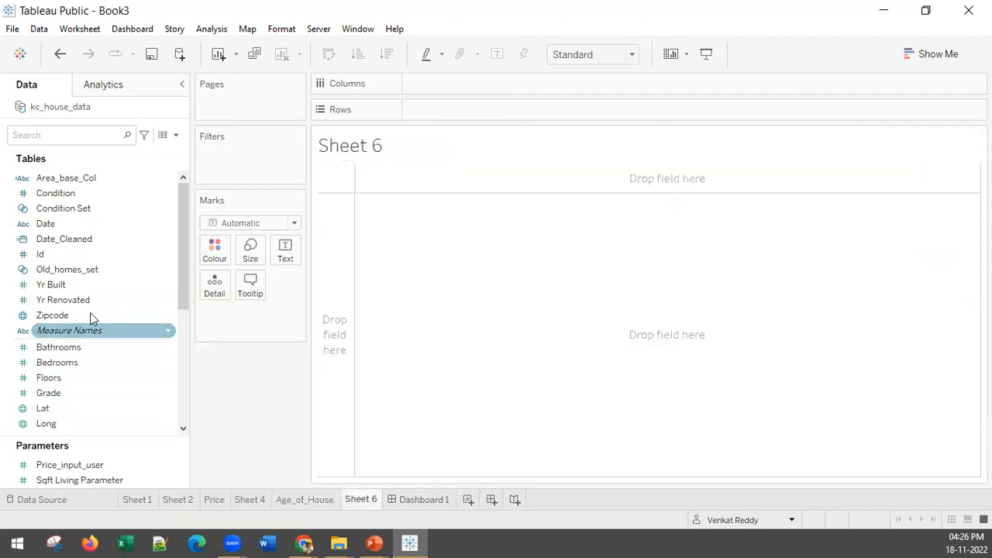
# Try a histogram of Bathrooms with automatically sized bins on Sheet 6.
pyautogui.doubleClick(58, 348)
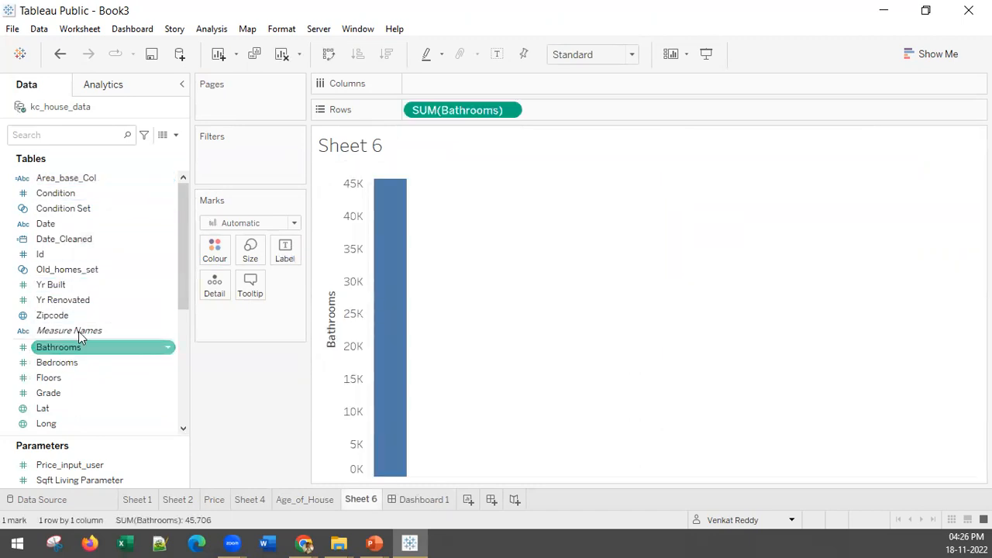
pyautogui.click(41, 258)
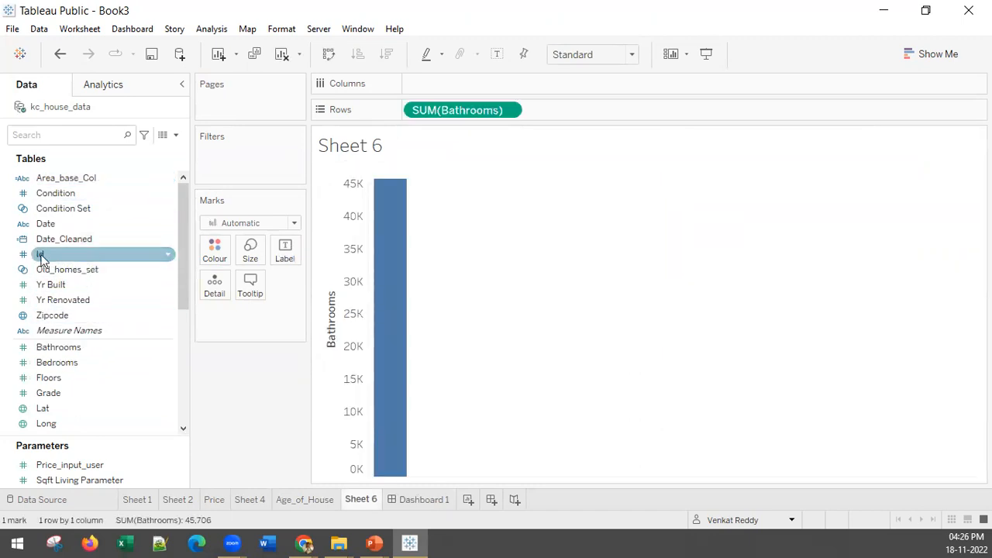
pyautogui.click(927, 55)
pyautogui.click(899, 353)
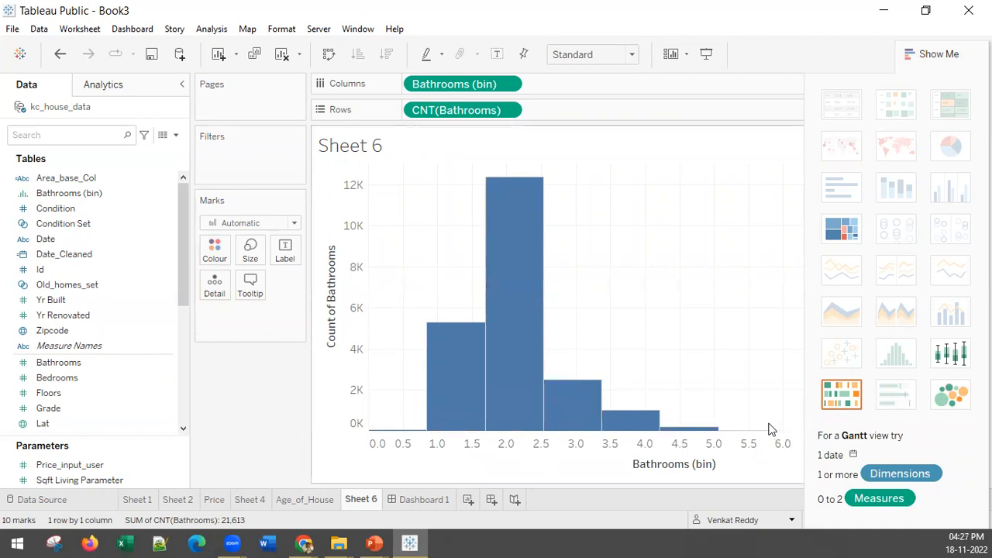
# Clear the worksheet and delete the Bathrooms (bin) field from the data source.
pyautogui.click(107, 191)
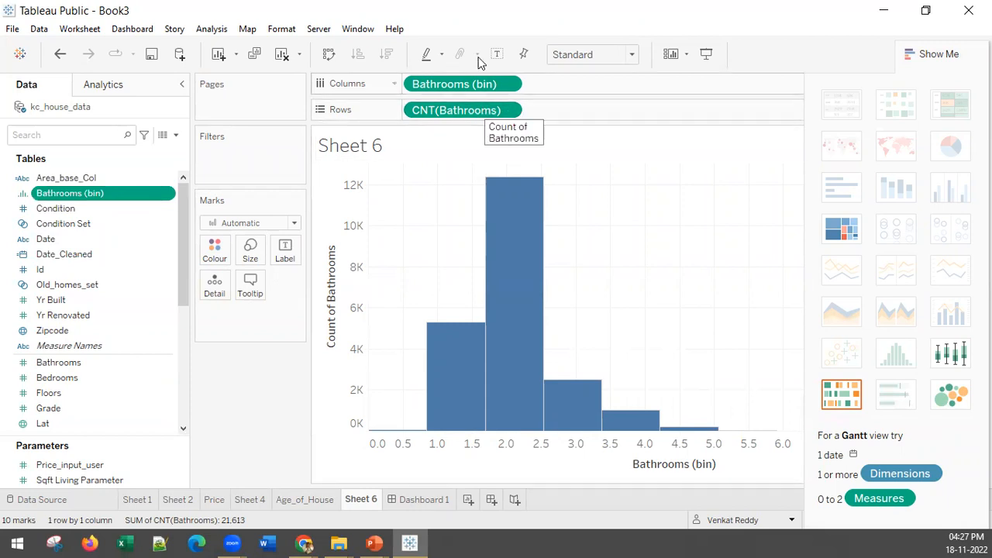
pyautogui.click(284, 56)
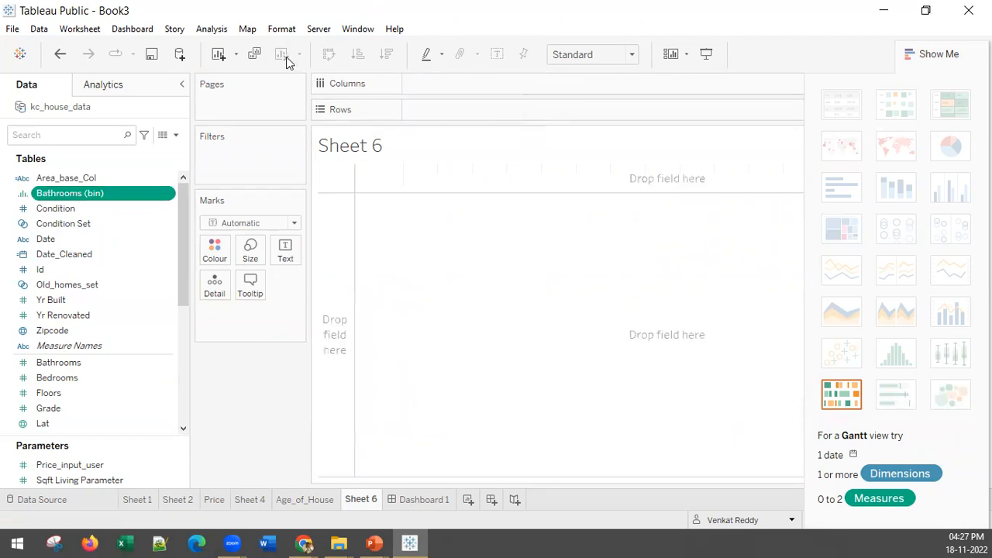
pyautogui.click(84, 195)
pyautogui.click(271, 399)
pyautogui.rightClick(48, 194)
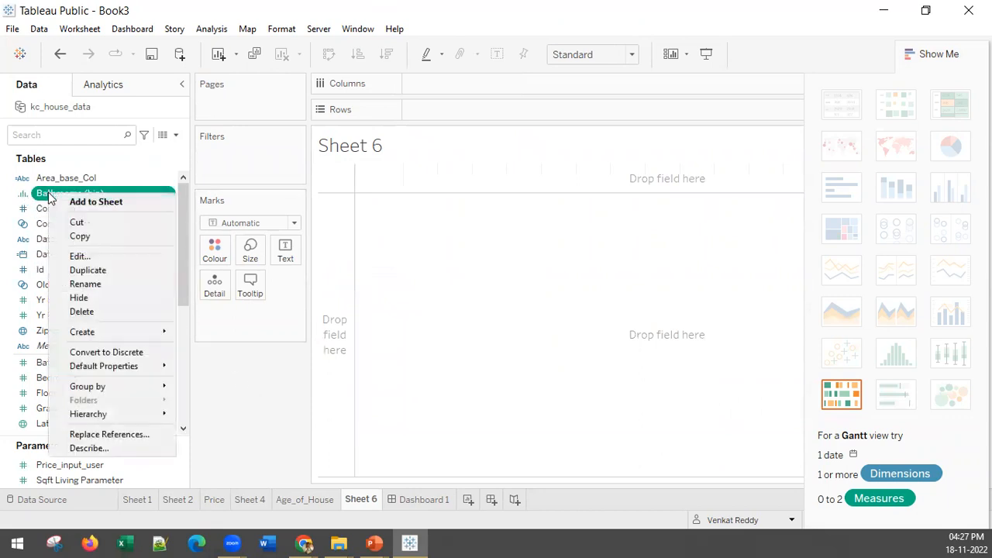
pyautogui.click(87, 311)
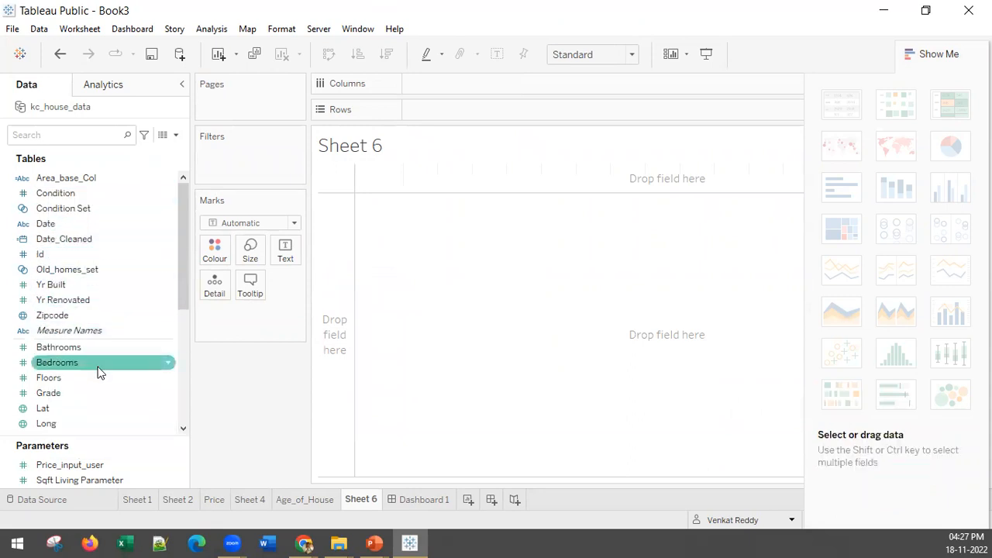
# Create a bin field from Bathrooms named Bathrooms (bin) with a bin size of 2.
pyautogui.rightClick(60, 350)
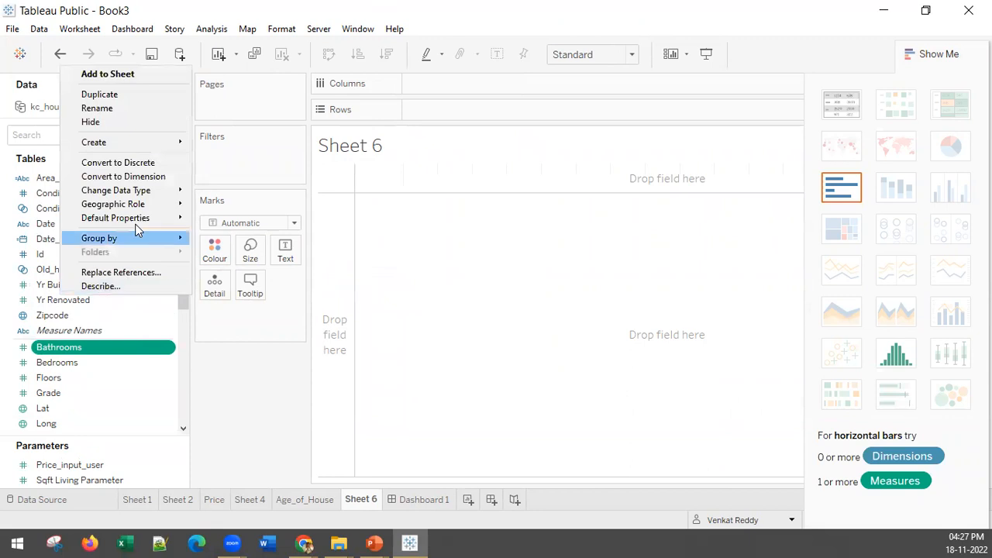
pyautogui.moveTo(147, 142)
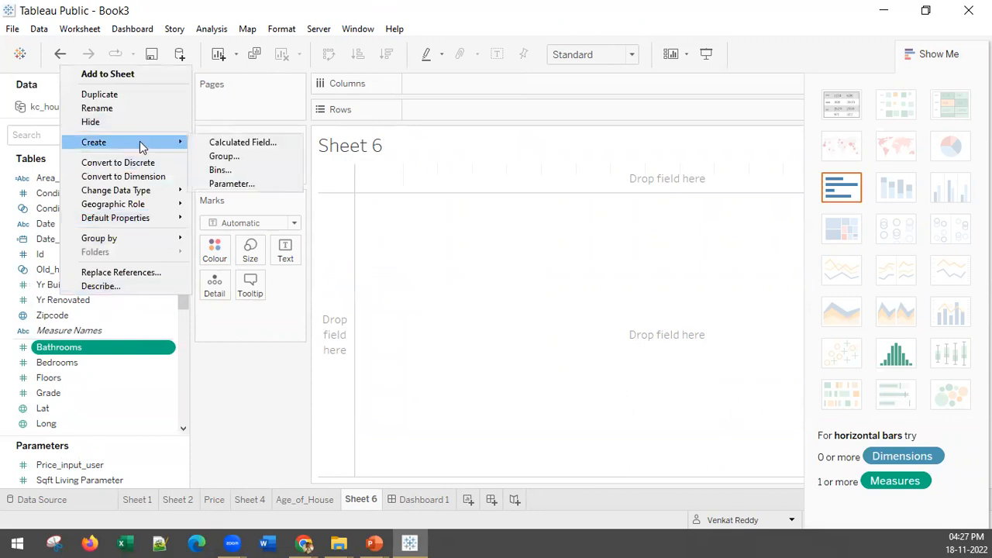
pyautogui.click(235, 168)
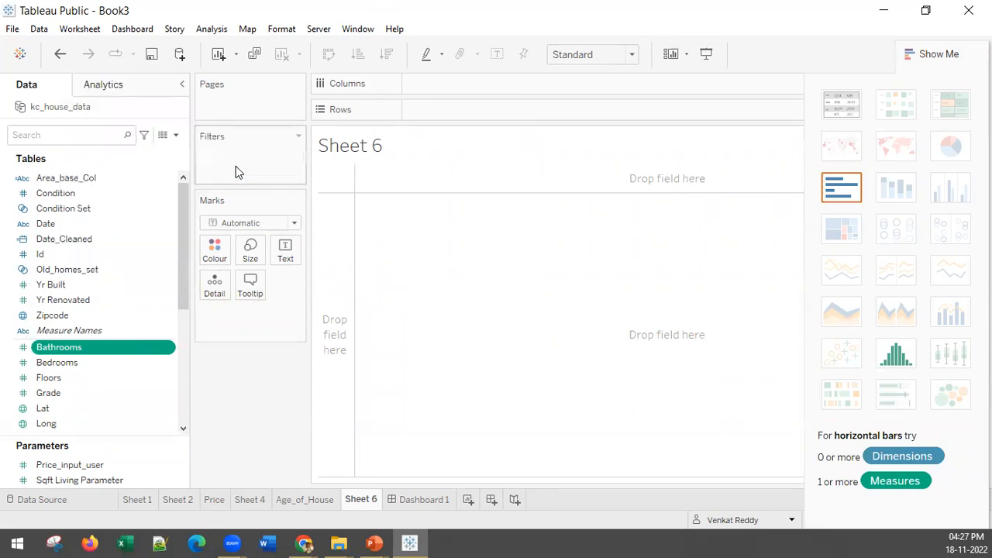
pyautogui.press('Tab')
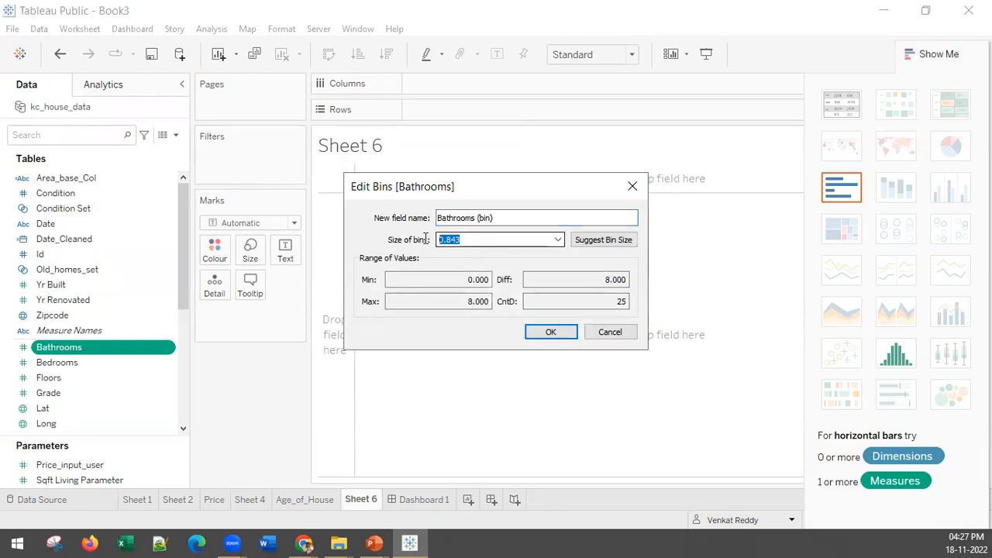
pyautogui.write('1')
pyautogui.click(549, 332)
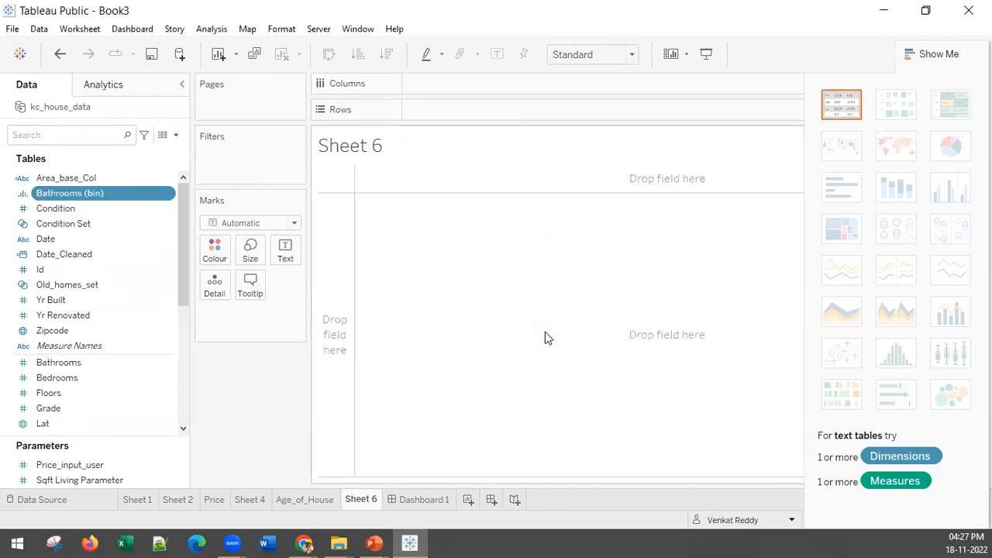
# Place Bathrooms (bin) on rows and Id on columns, adding all Id members.
pyautogui.doubleClick(80, 192)
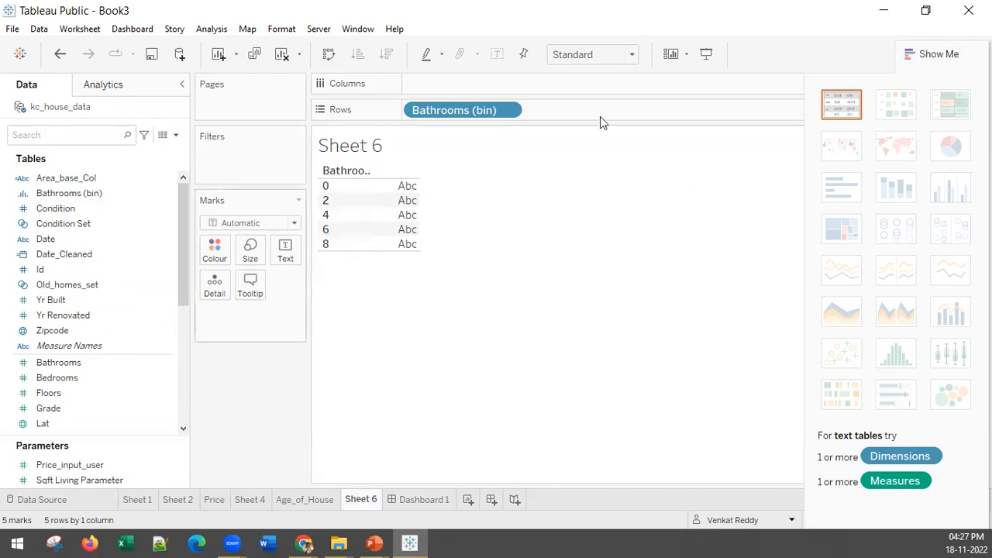
pyautogui.click(91, 316)
pyautogui.click(100, 330)
pyautogui.click(60, 280)
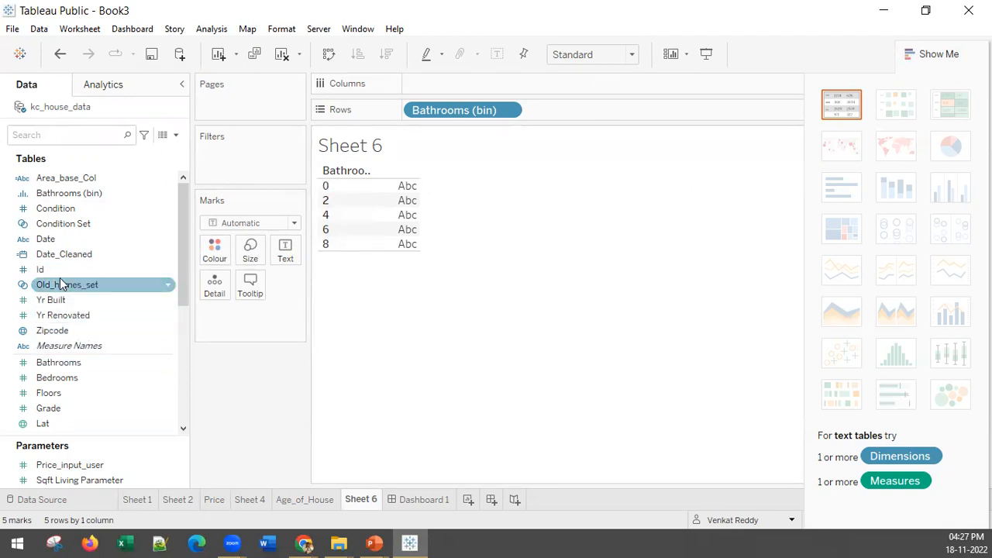
pyautogui.click(45, 271)
pyautogui.moveTo(45, 272); pyautogui.dragTo(458, 91)
pyautogui.click(510, 264)
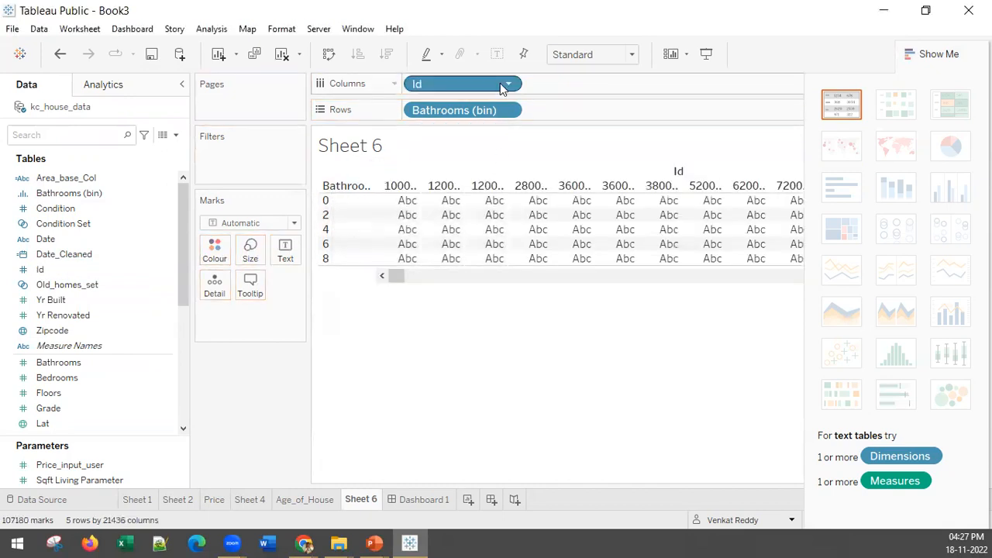
# Aggregate Id as Count and swap rows and columns so the bathroom bins form vertical bars.
pyautogui.click(508, 84)
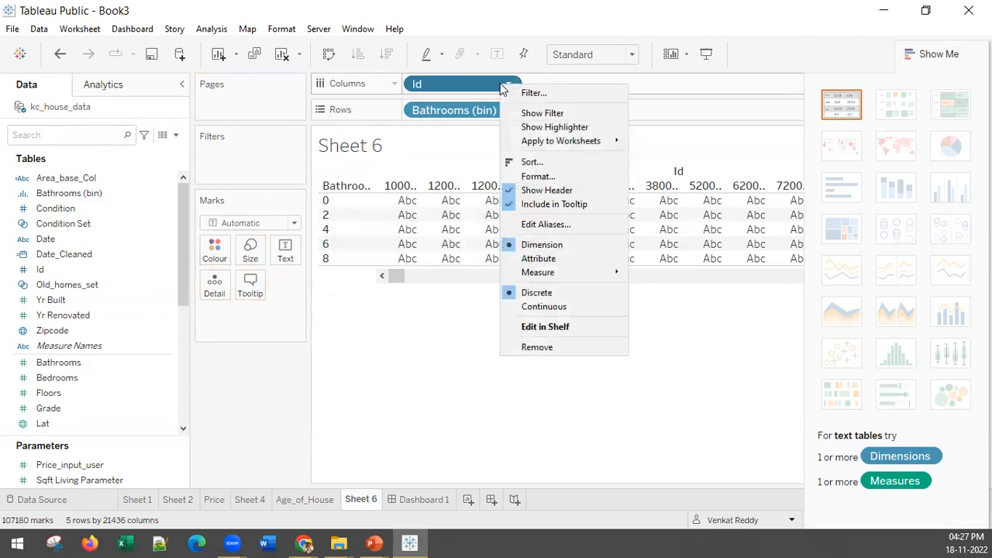
pyautogui.moveTo(554, 273)
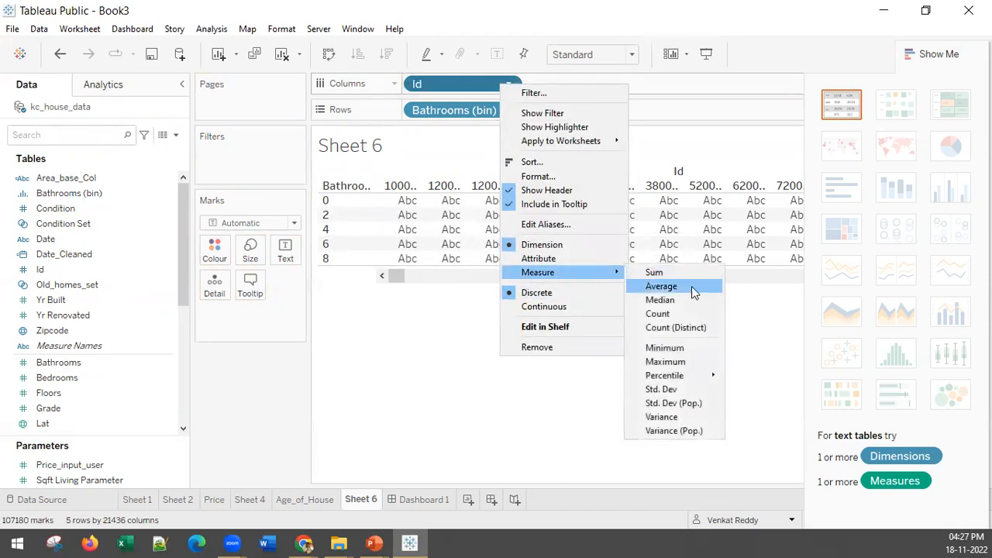
pyautogui.click(690, 314)
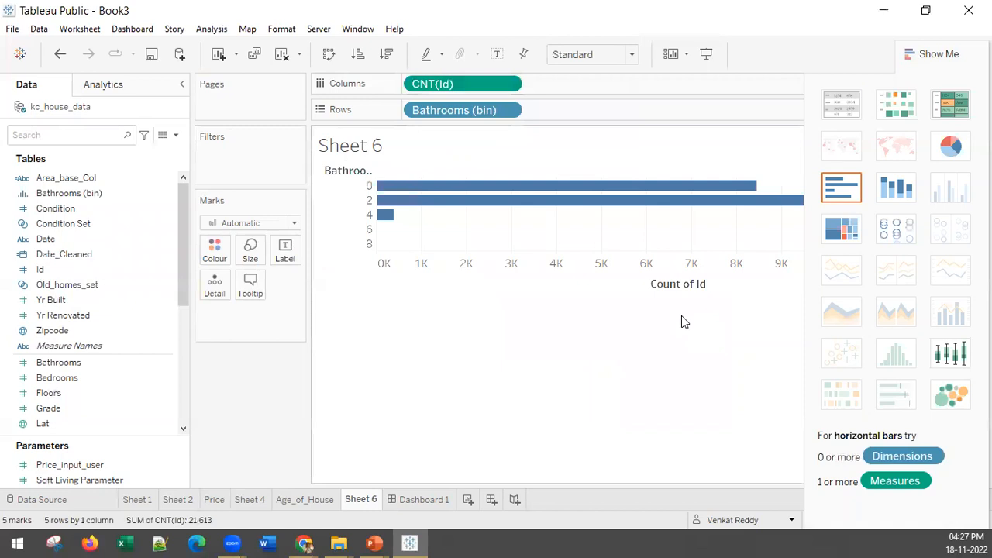
pyautogui.click(328, 54)
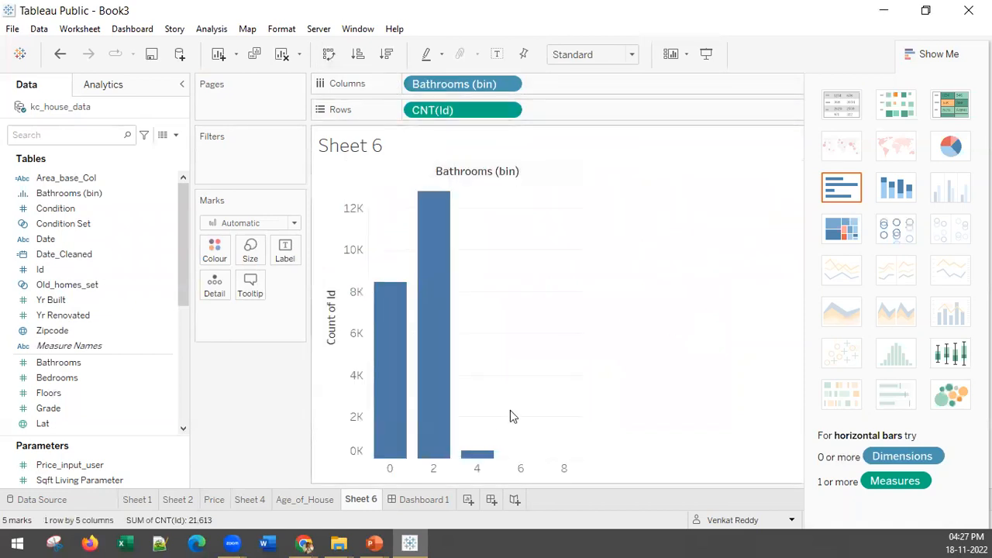
# Label each bathroom bar with the count of Id, keeping the count on rows.
pyautogui.moveTo(382, 455)
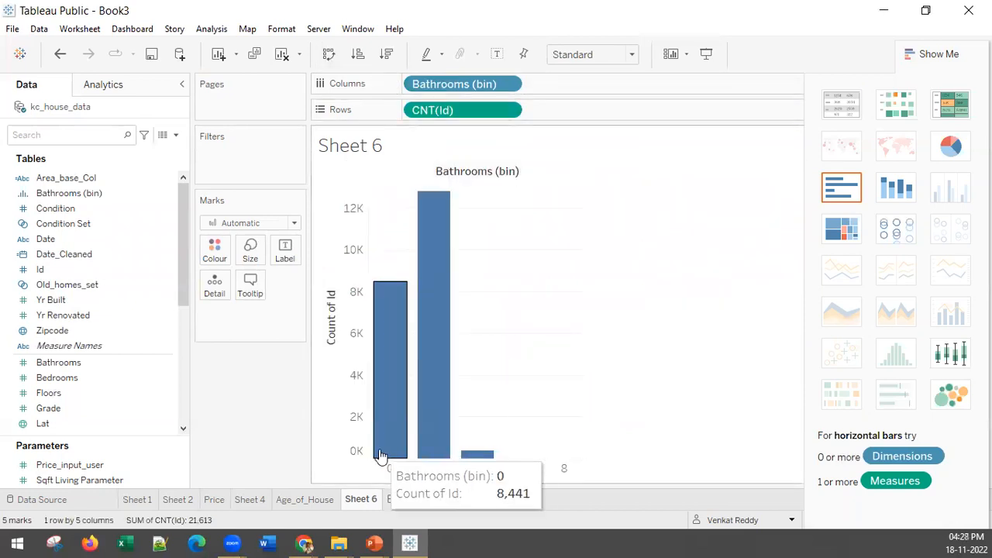
pyautogui.moveTo(440, 105); pyautogui.dragTo(284, 254)
pyautogui.moveTo(383, 303)
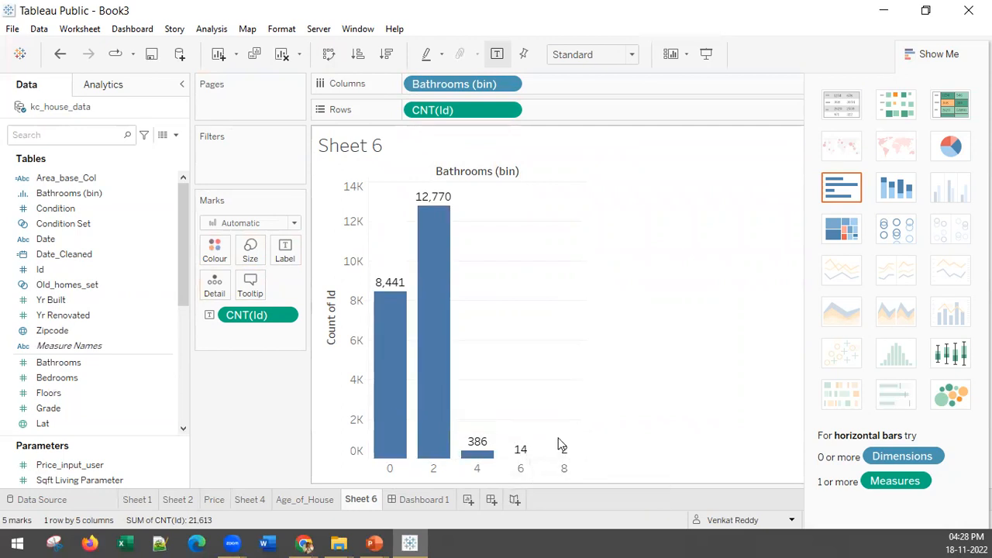
# Set the bin size of Bathrooms (bin) to 1.
pyautogui.click(116, 180)
pyautogui.rightClick(98, 197)
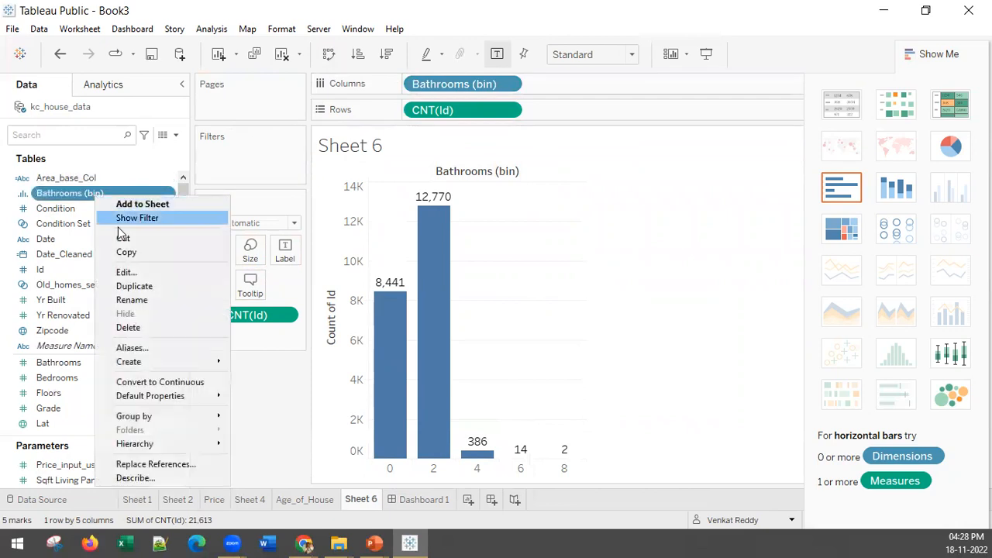
pyautogui.click(128, 272)
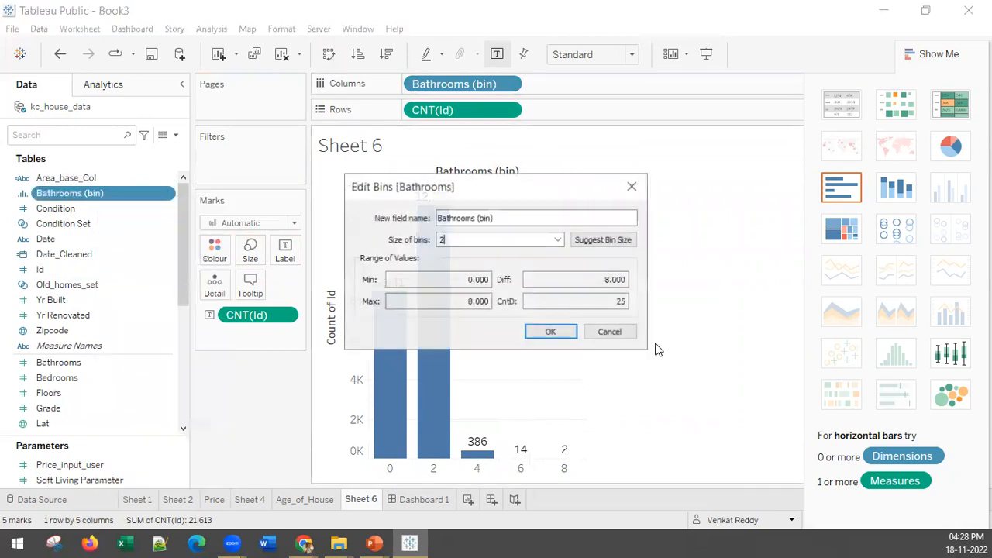
pyautogui.doubleClick(440, 241)
pyautogui.write('1')
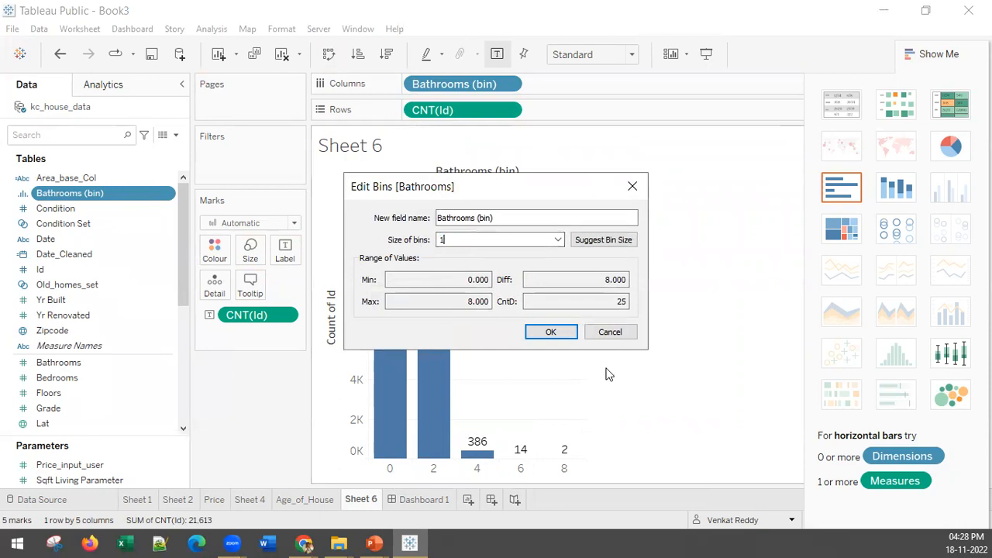
pyautogui.click(563, 334)
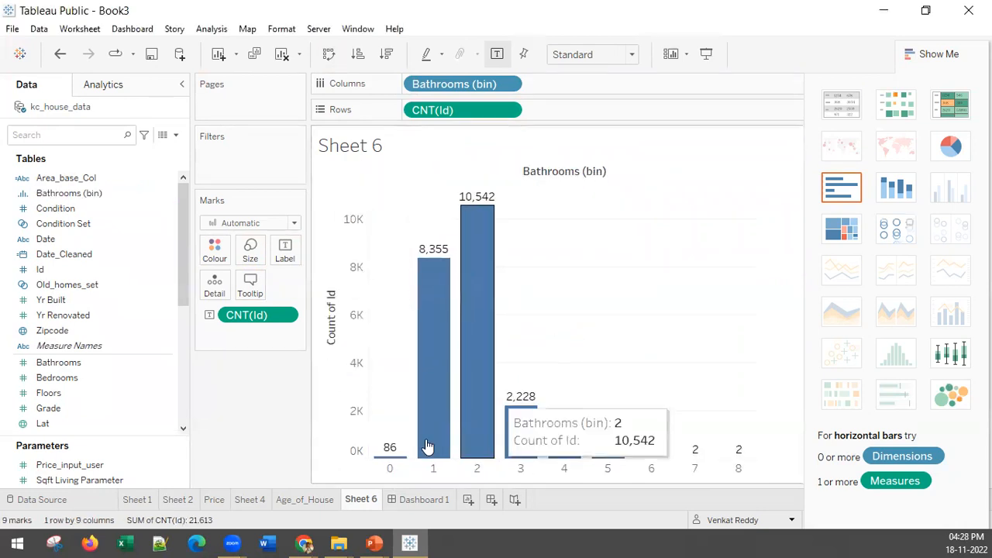
# Exclude the bars for bathroom bins 6, 7 and 8 from the chart, and hide the chart-type suggestions.
pyautogui.moveTo(402, 462)
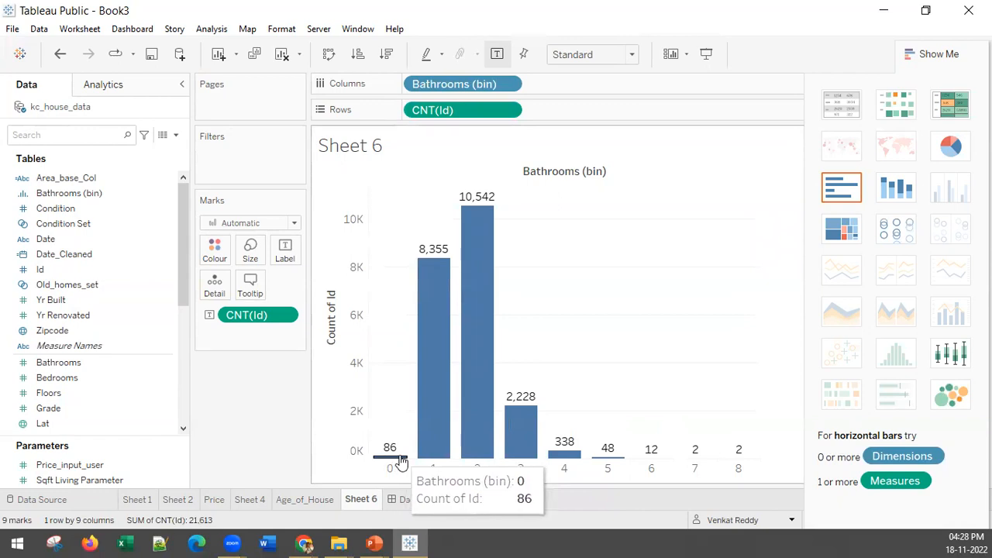
pyautogui.moveTo(473, 454)
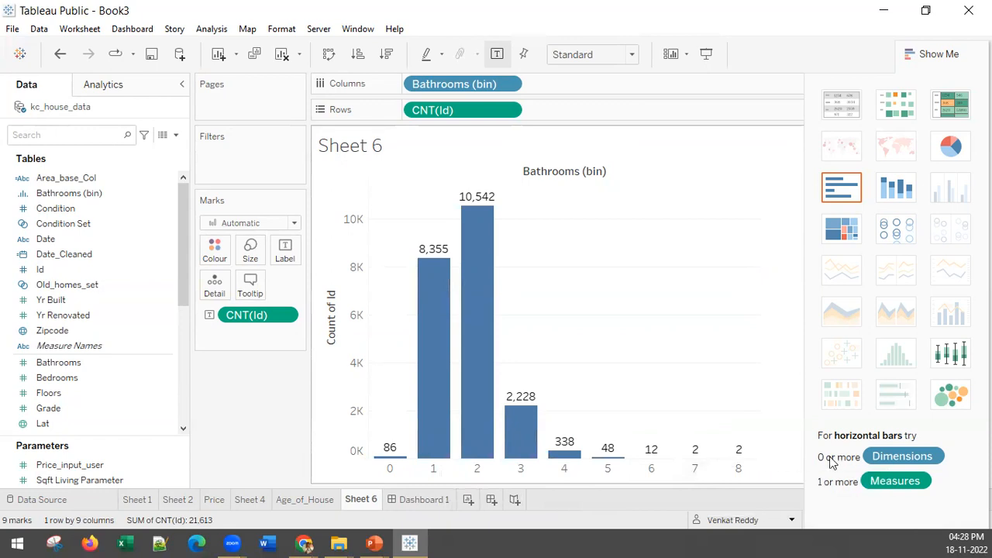
pyautogui.moveTo(737, 460)
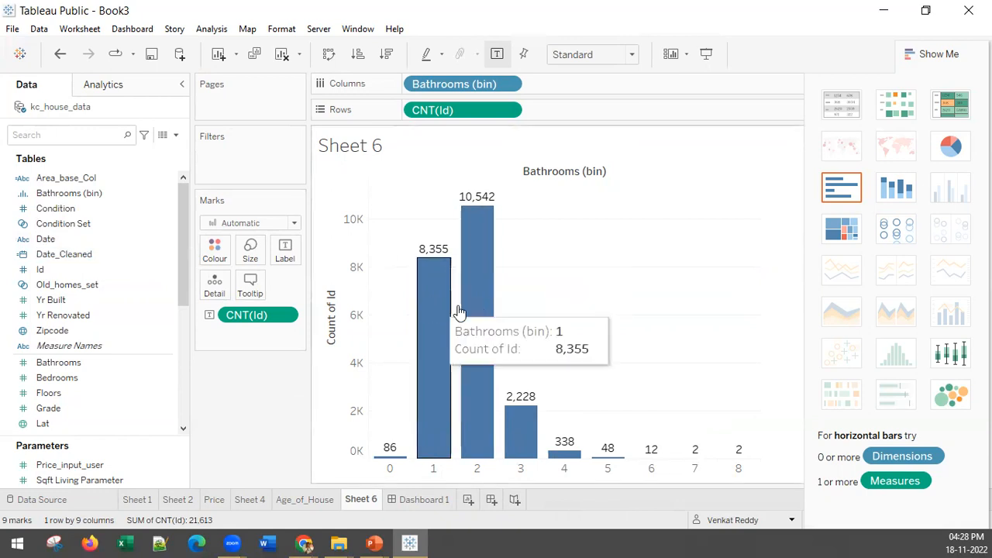
pyautogui.moveTo(640, 376); pyautogui.dragTo(785, 502)
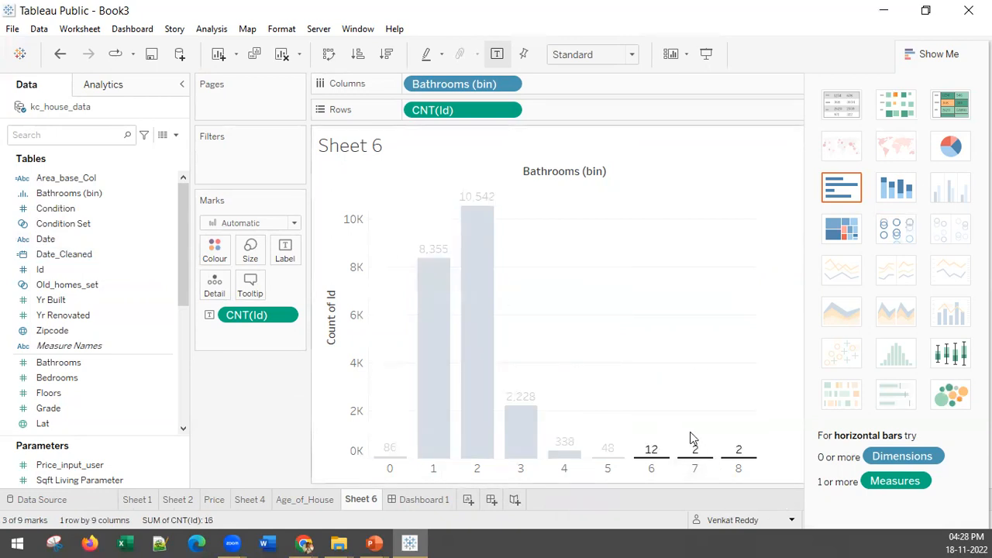
pyautogui.rightClick(649, 458)
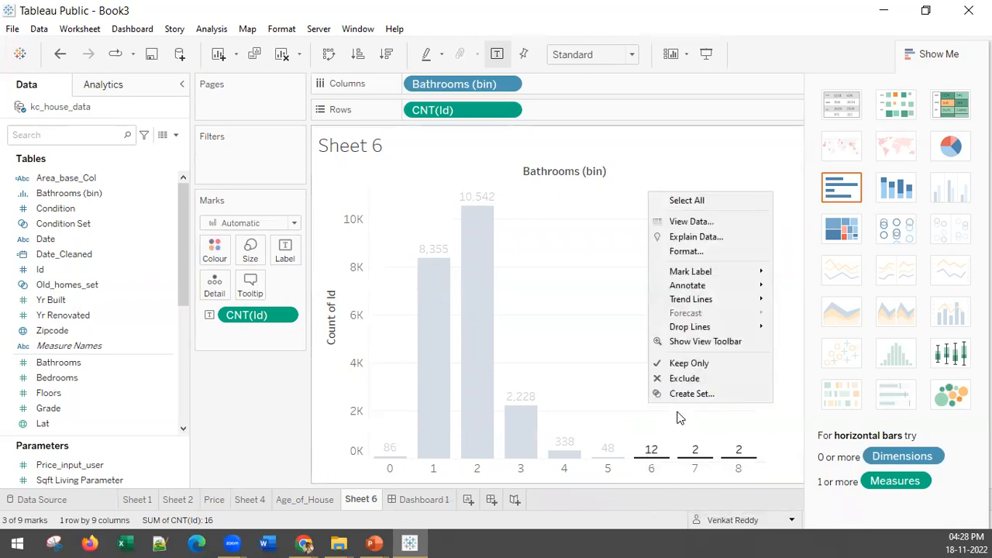
pyautogui.click(674, 380)
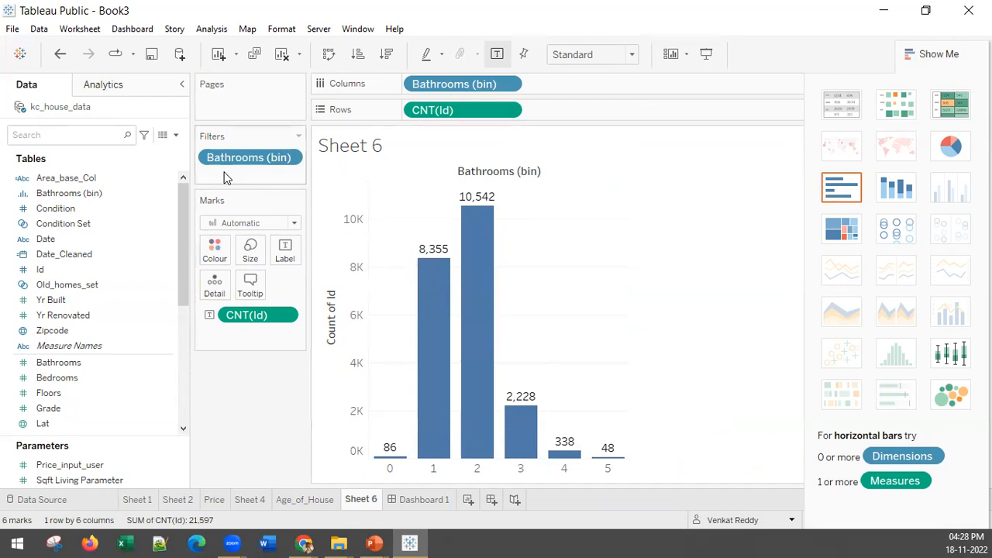
pyautogui.click(940, 55)
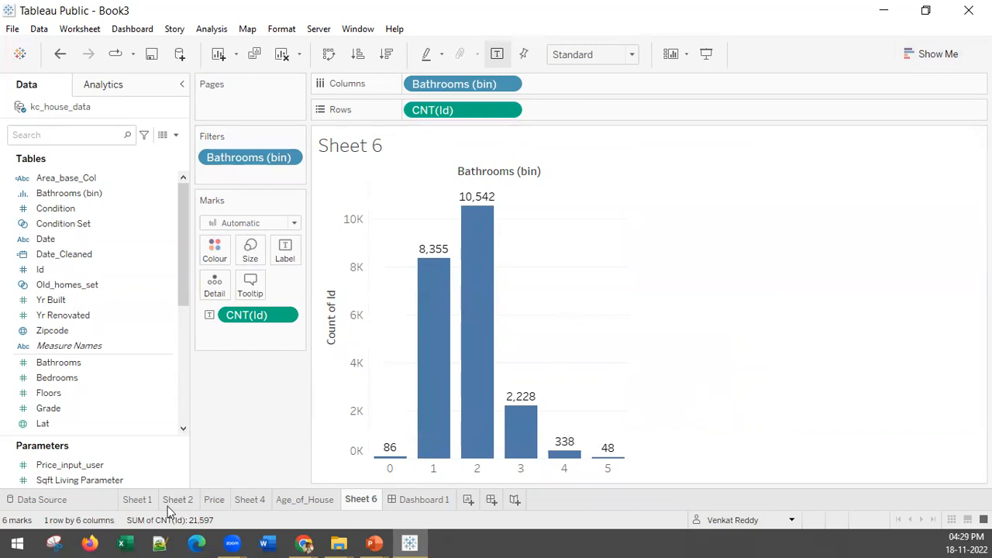
# Rename the Sheet 1 worksheet with the price-by-month bars as Monthly Sales.
pyautogui.moveTo(169, 512)
pyautogui.click(137, 500)
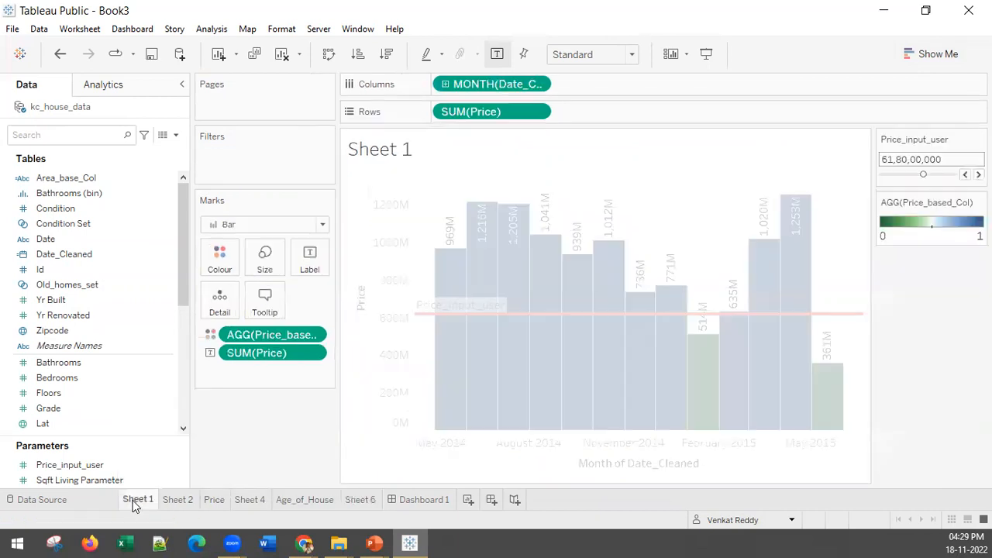
pyautogui.rightClick(138, 503)
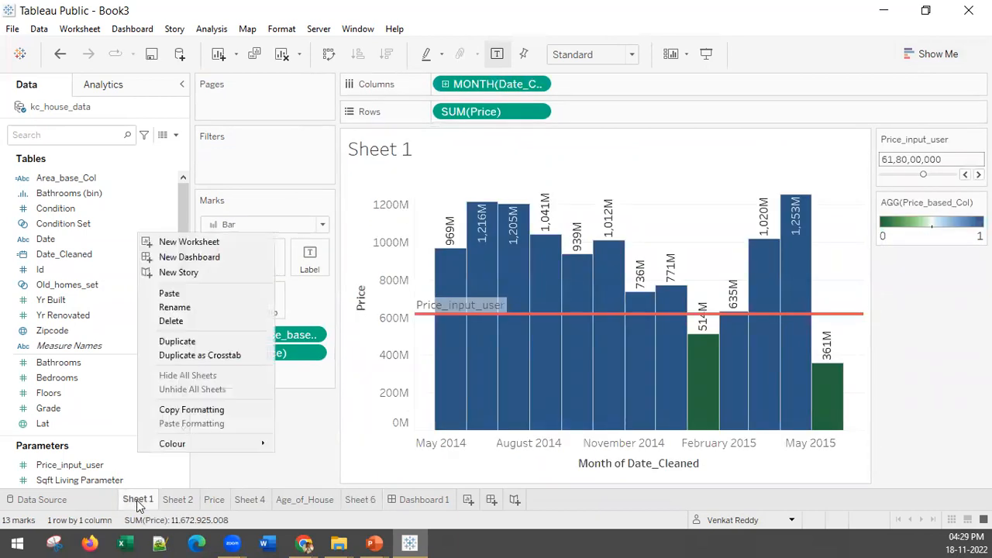
pyautogui.click(183, 307)
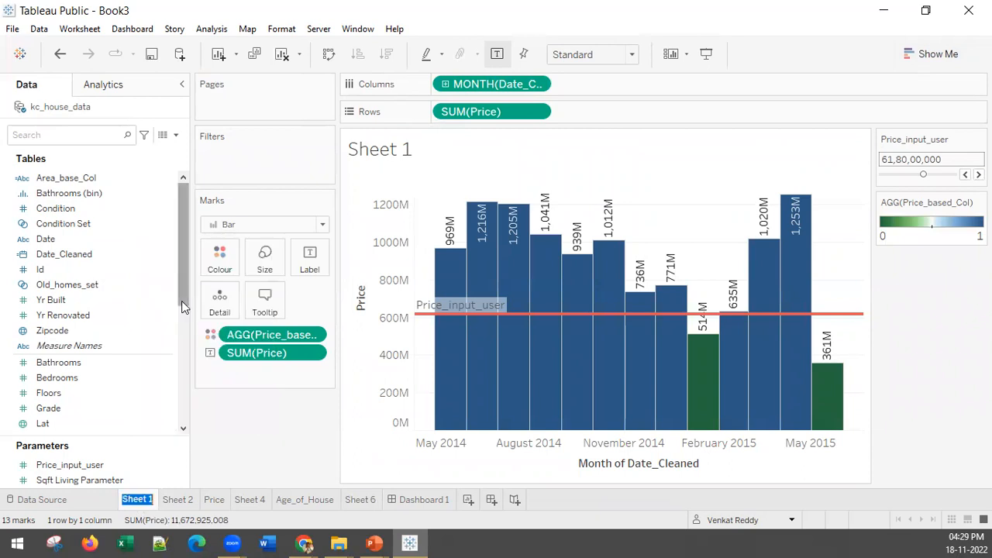
pyautogui.write('Monthly Sales')
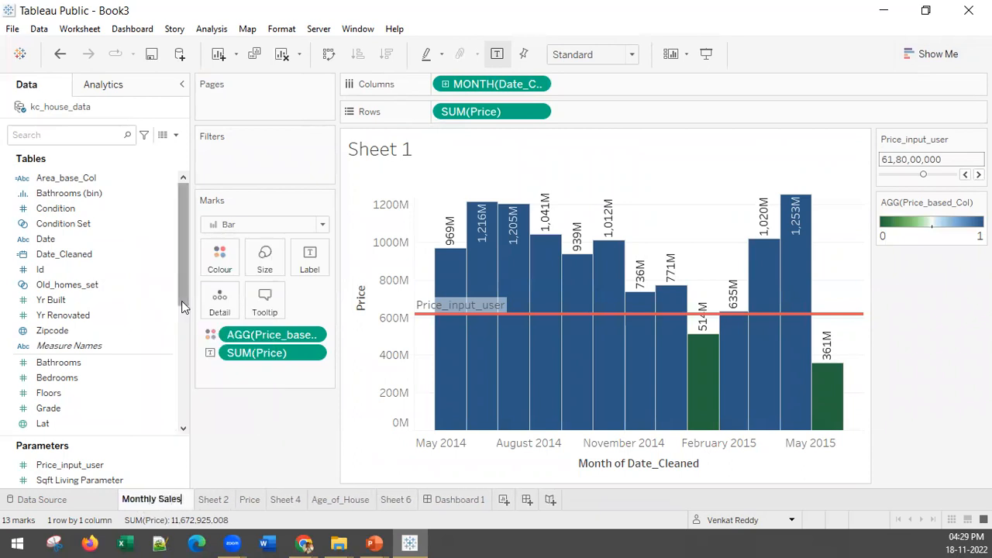
pyautogui.press('Return')
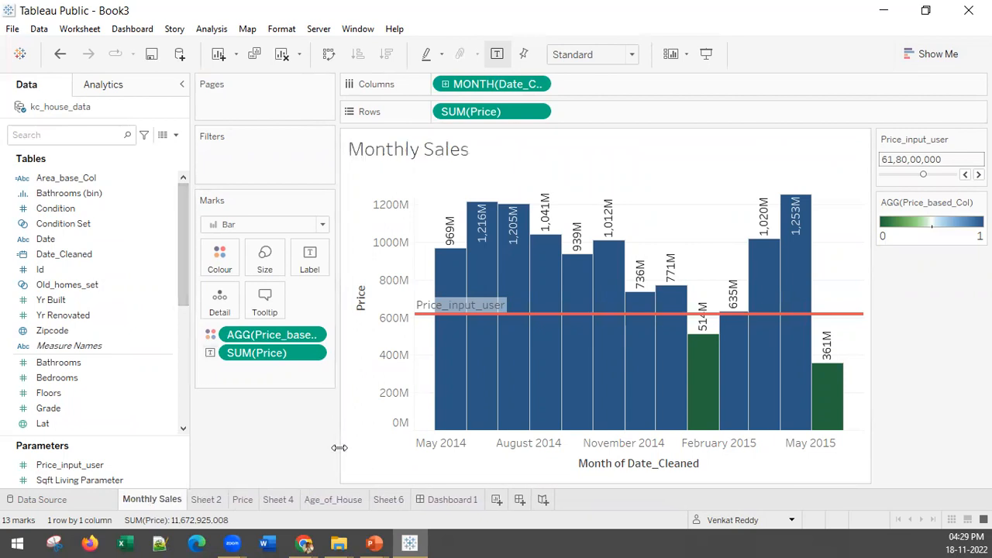
# Try the Dark background map on the Age_of_House sheet, and settle on the Outdoors background.
pyautogui.click(332, 500)
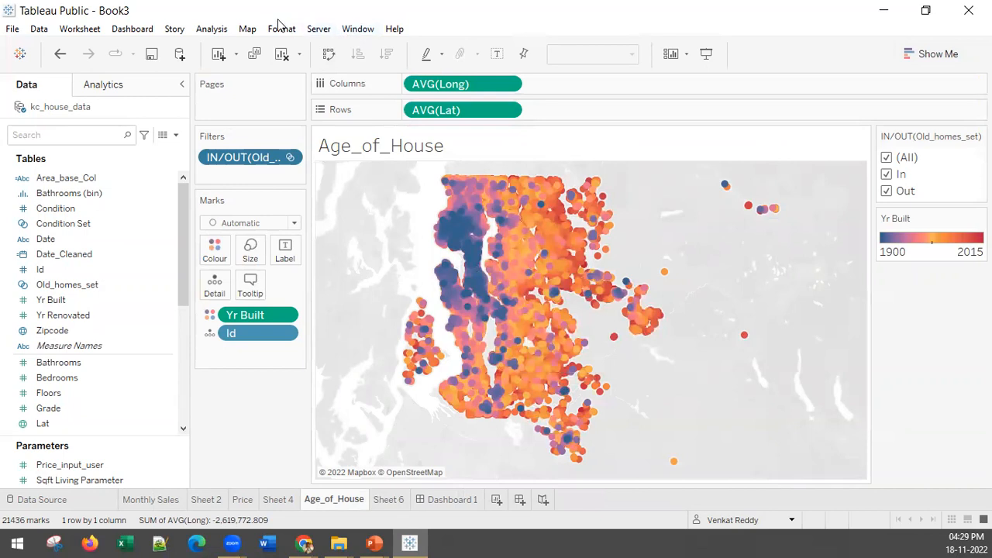
pyautogui.click(247, 30)
pyautogui.moveTo(294, 47)
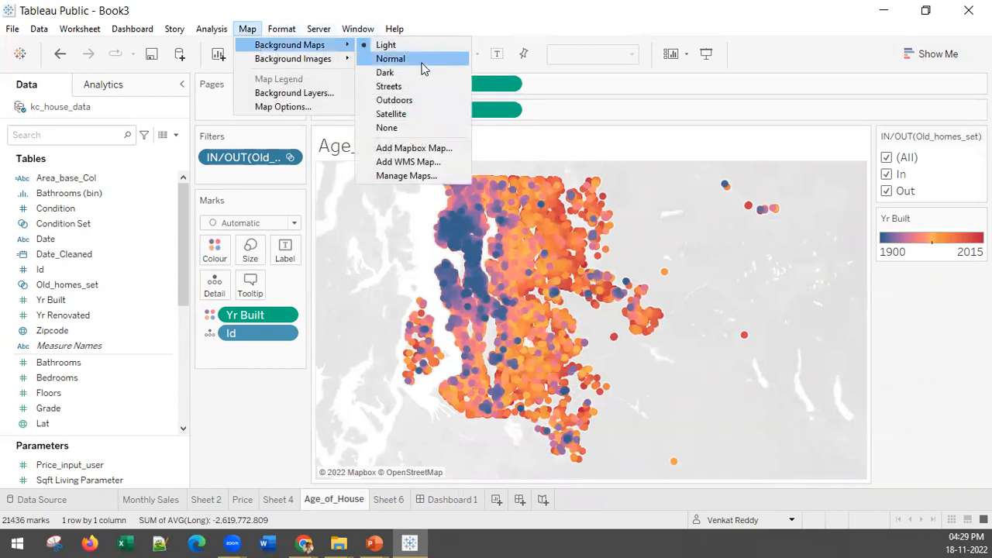
pyautogui.click(391, 72)
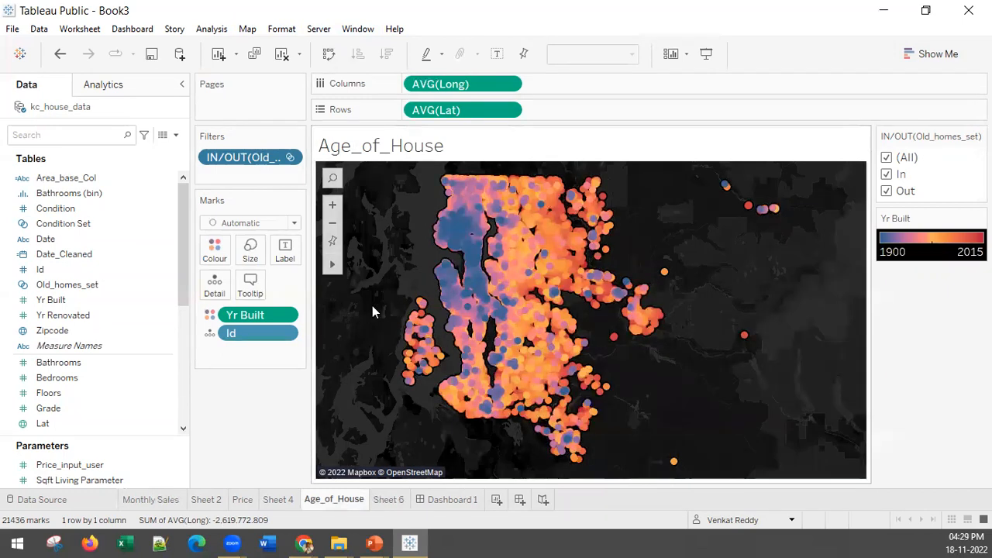
pyautogui.click(248, 29)
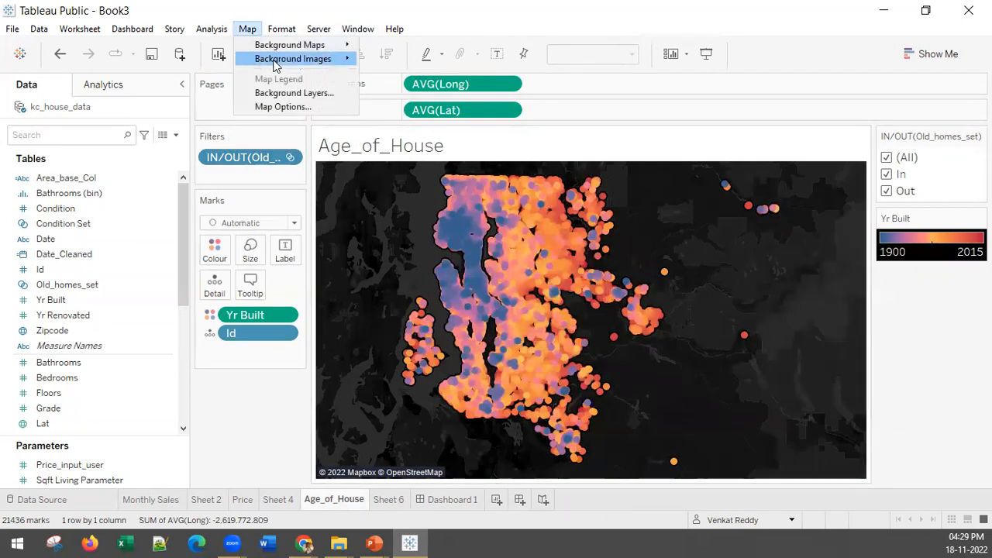
pyautogui.moveTo(295, 45)
pyautogui.click(406, 99)
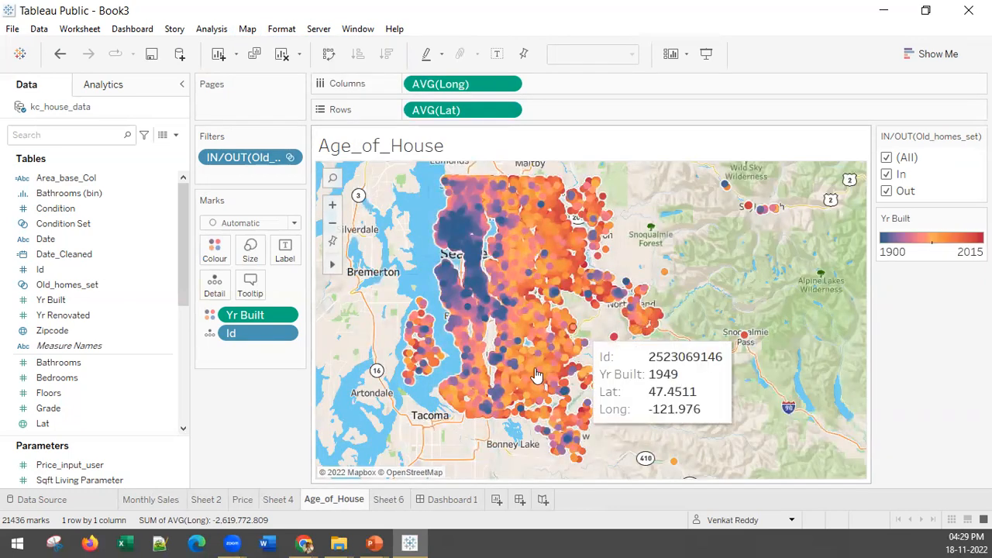
# Rename the Sheet 2 worksheet with the Big/Small area map as Area_House.
pyautogui.click(278, 500)
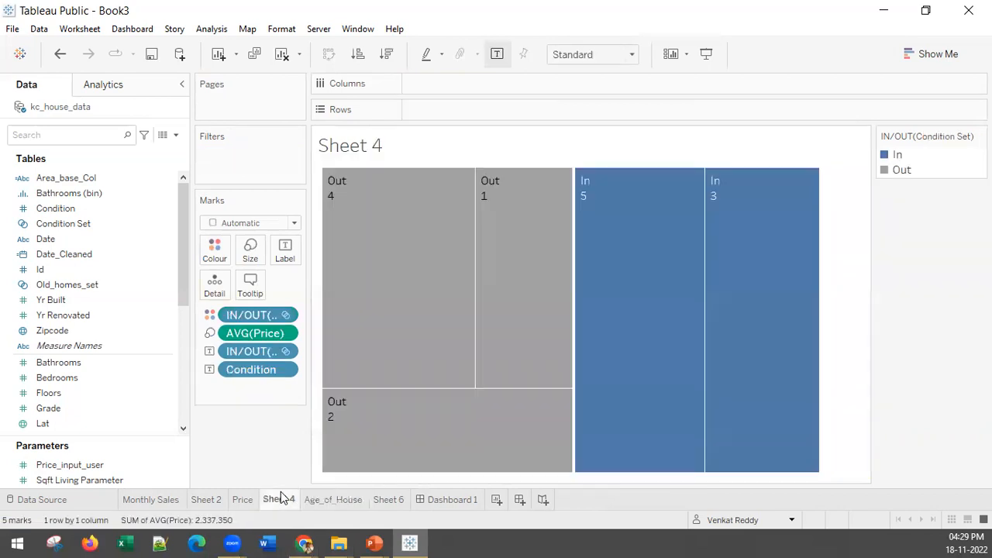
pyautogui.click(241, 500)
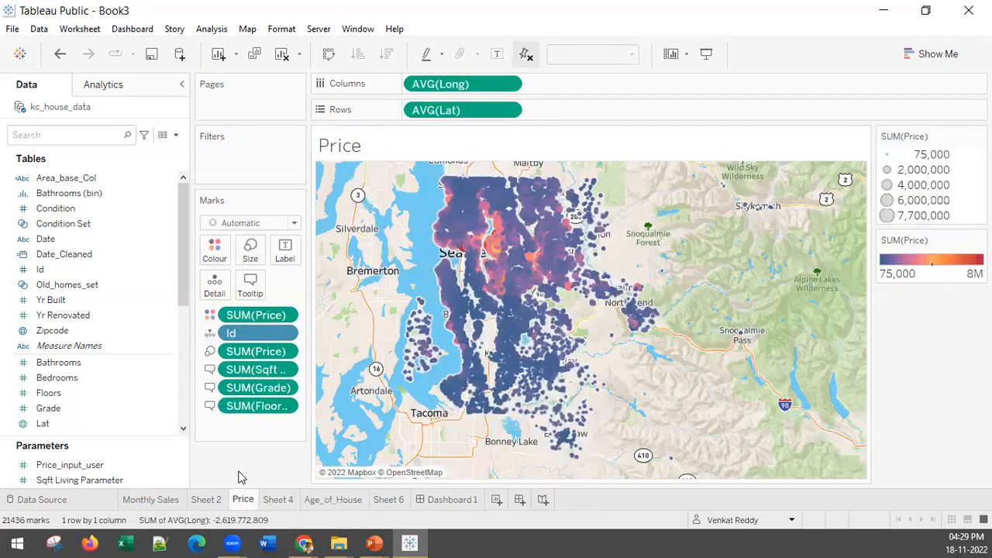
pyautogui.click(204, 500)
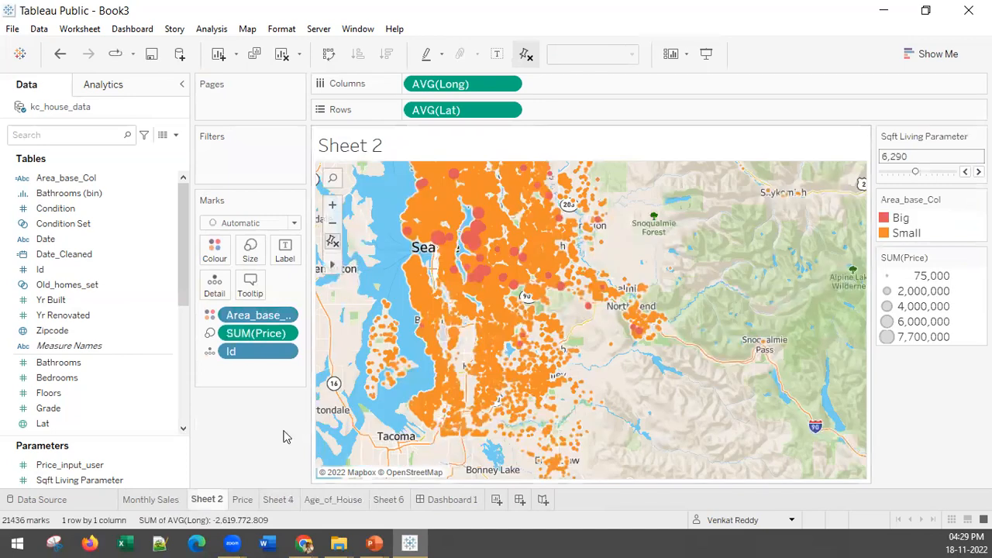
pyautogui.rightClick(207, 502)
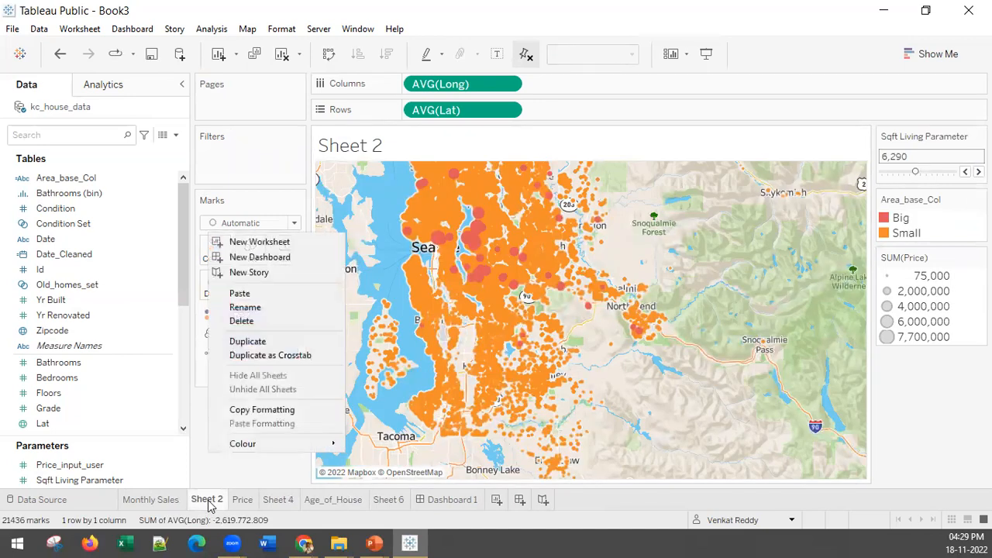
pyautogui.click(261, 310)
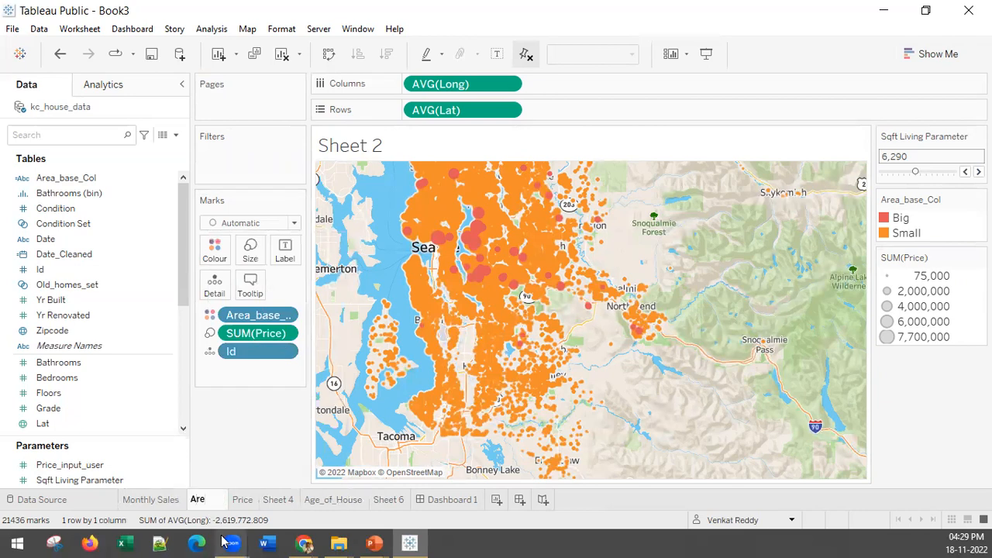
pyautogui.write('Area_House')
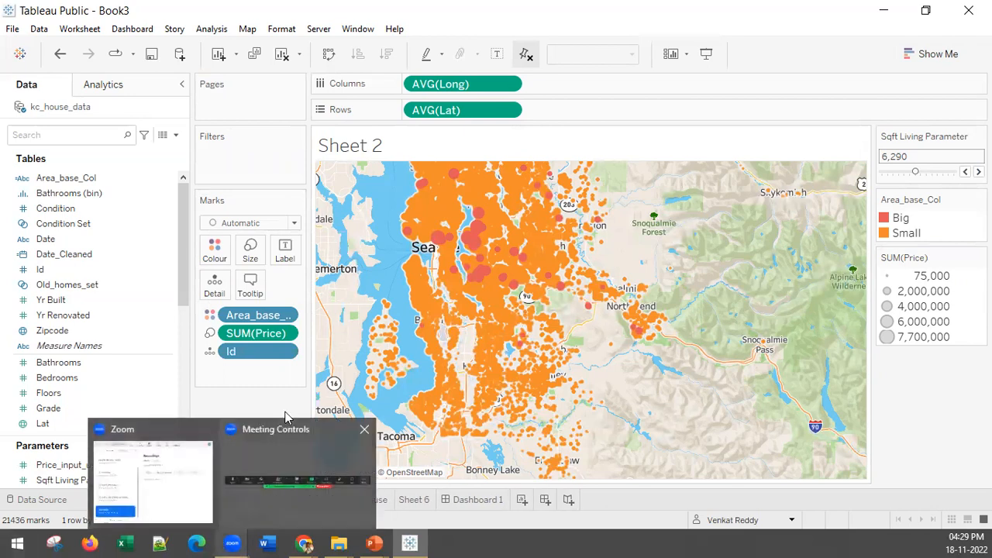
pyautogui.press('Return')
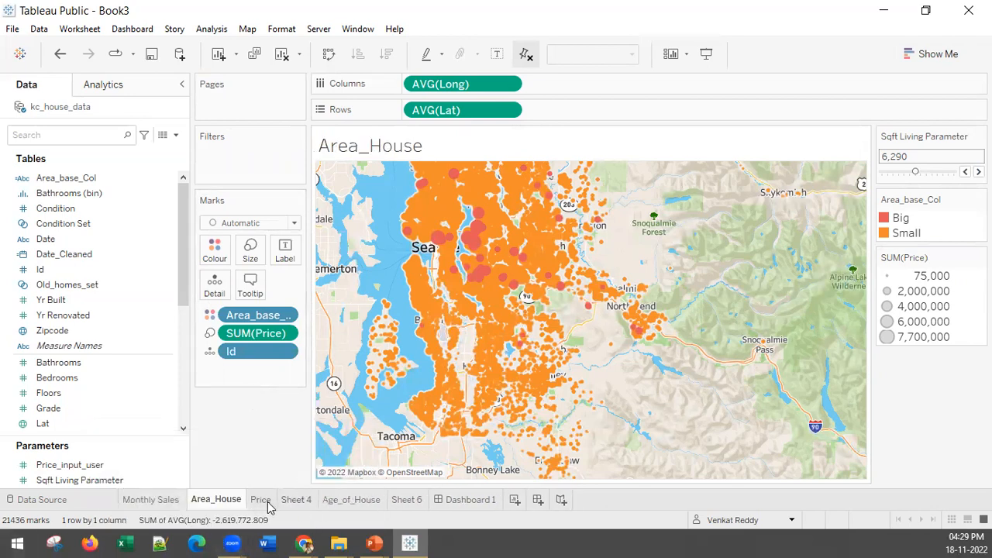
# Delete the Sheet 4 worksheet containing the condition set treemap.
pyautogui.moveTo(269, 506)
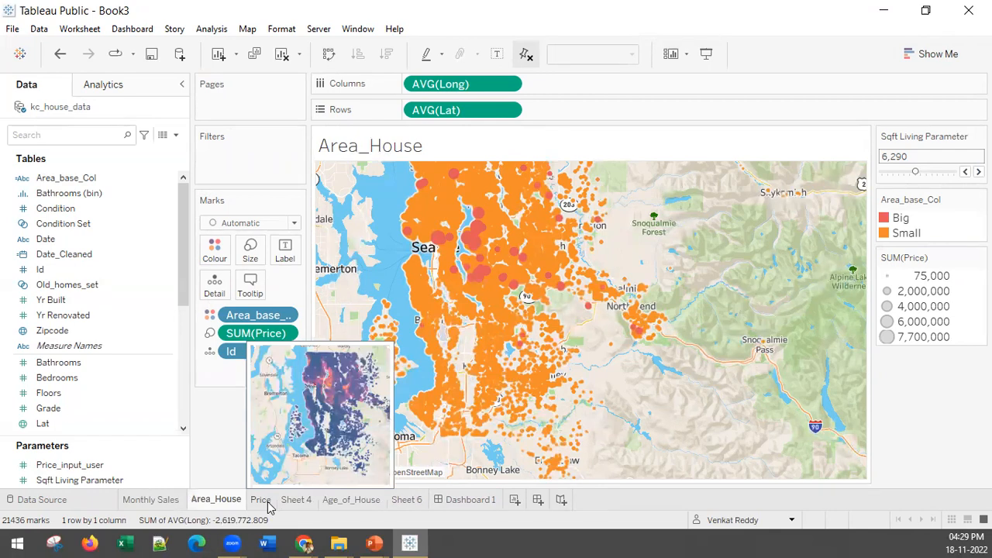
pyautogui.click(262, 500)
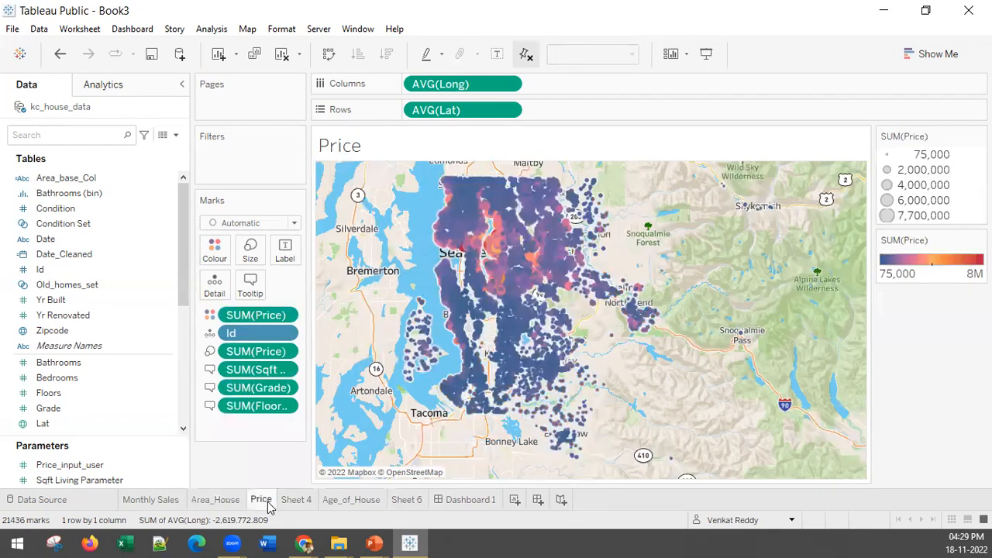
pyautogui.rightClick(269, 506)
pyautogui.click(309, 505)
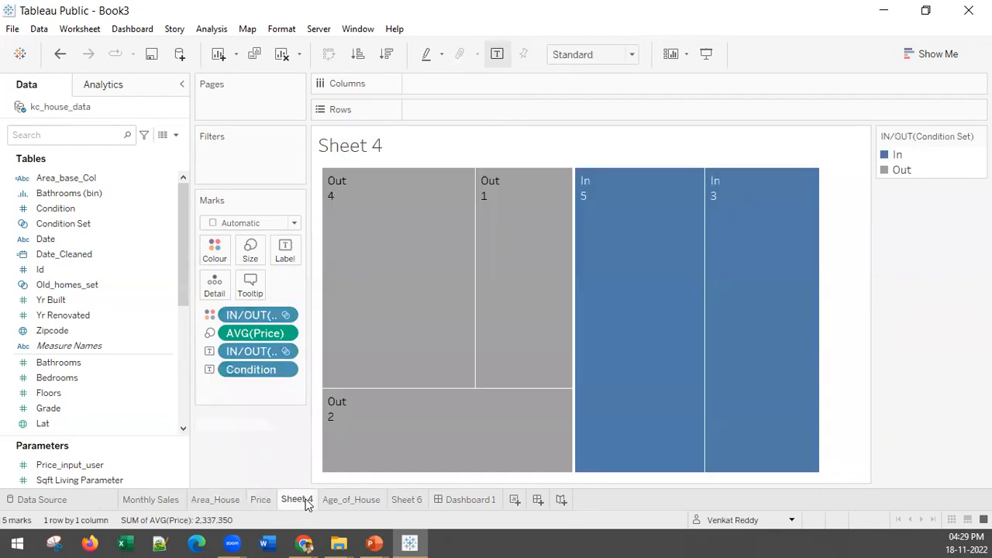
pyautogui.rightClick(307, 504)
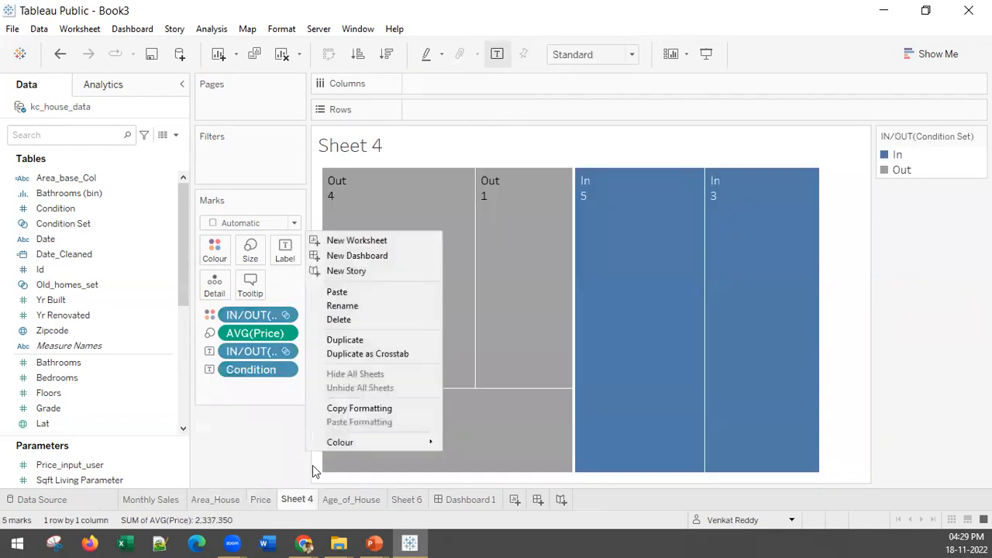
pyautogui.click(338, 319)
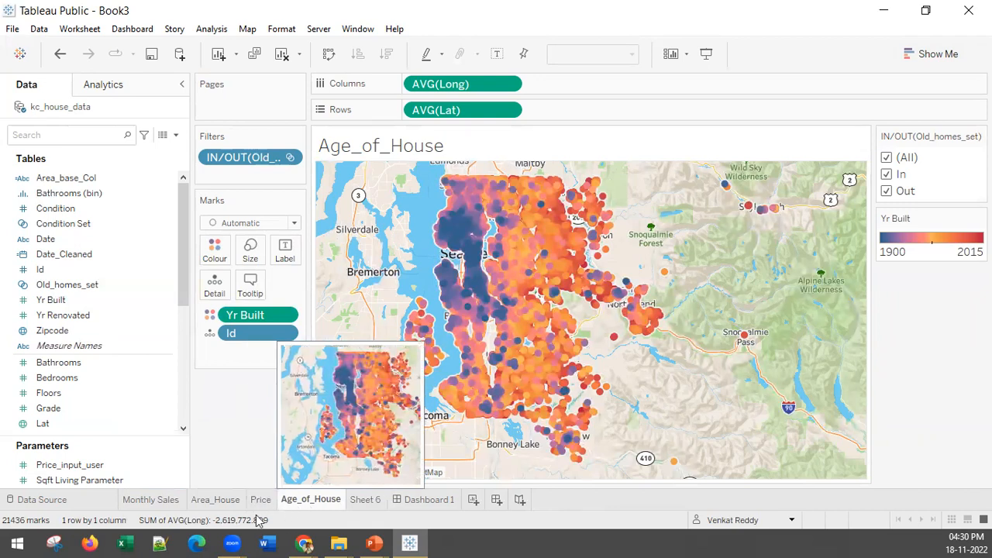
# Rename the Price worksheet as Price Of the House.
pyautogui.click(218, 501)
pyautogui.rightClick(219, 502)
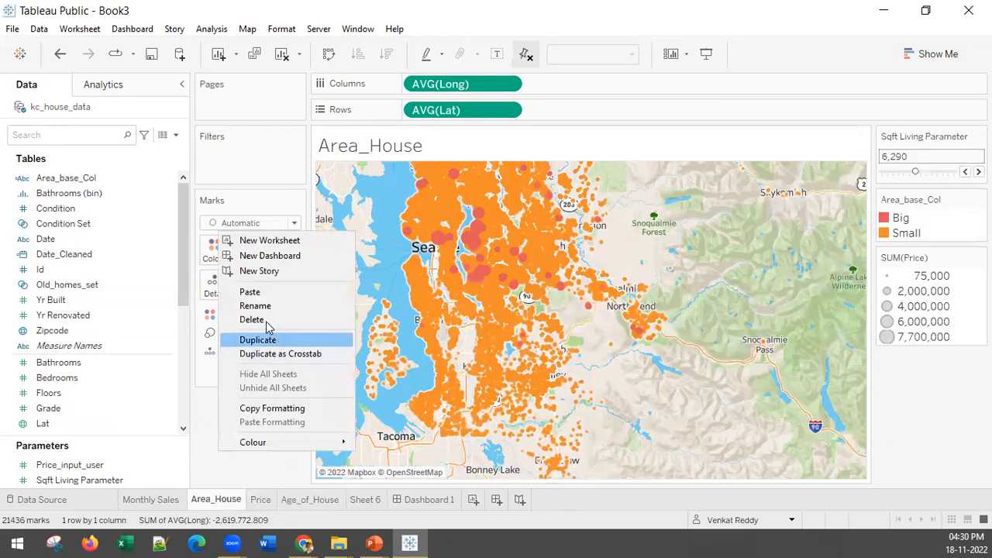
pyautogui.rightClick(269, 504)
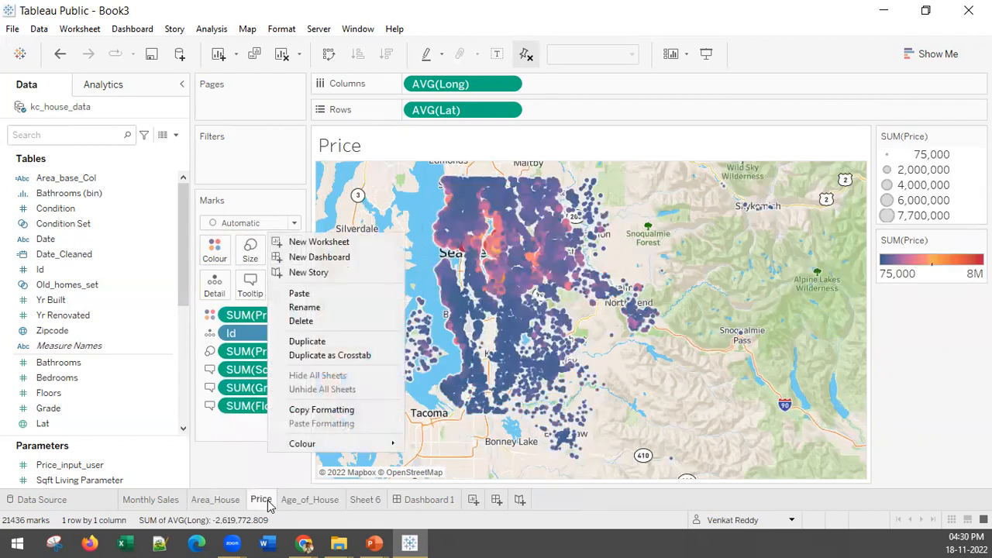
pyautogui.click(312, 308)
pyautogui.write('Of the')
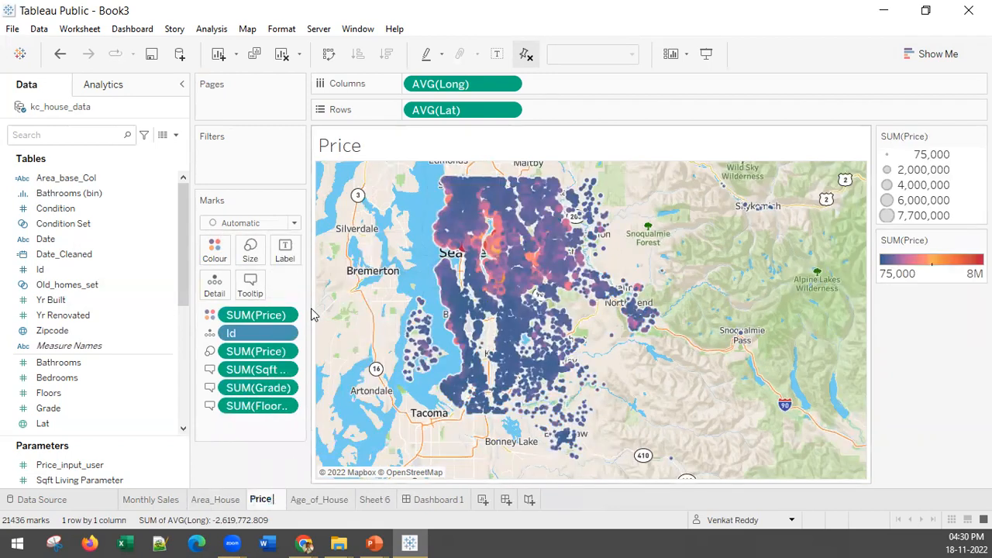
pyautogui.write(' House')
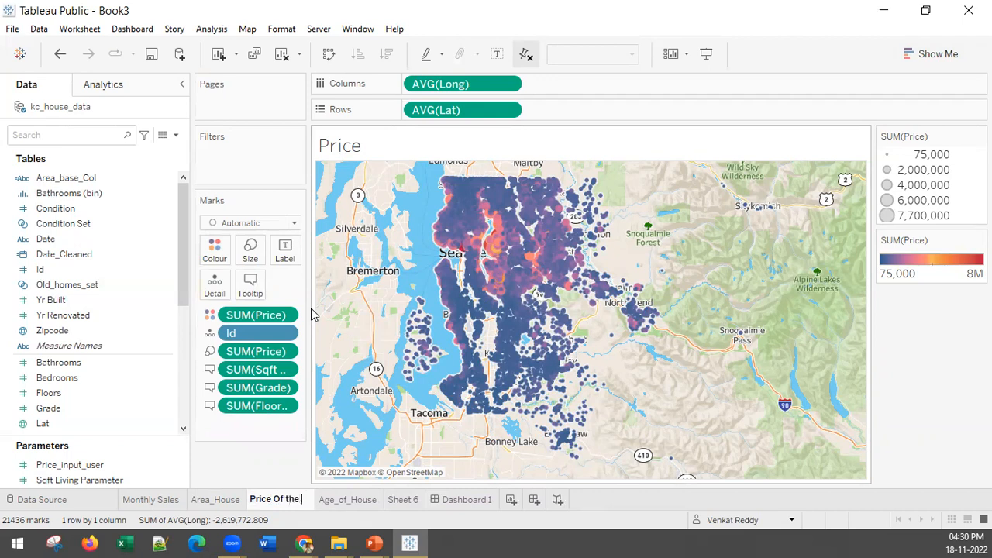
pyautogui.press('Return')
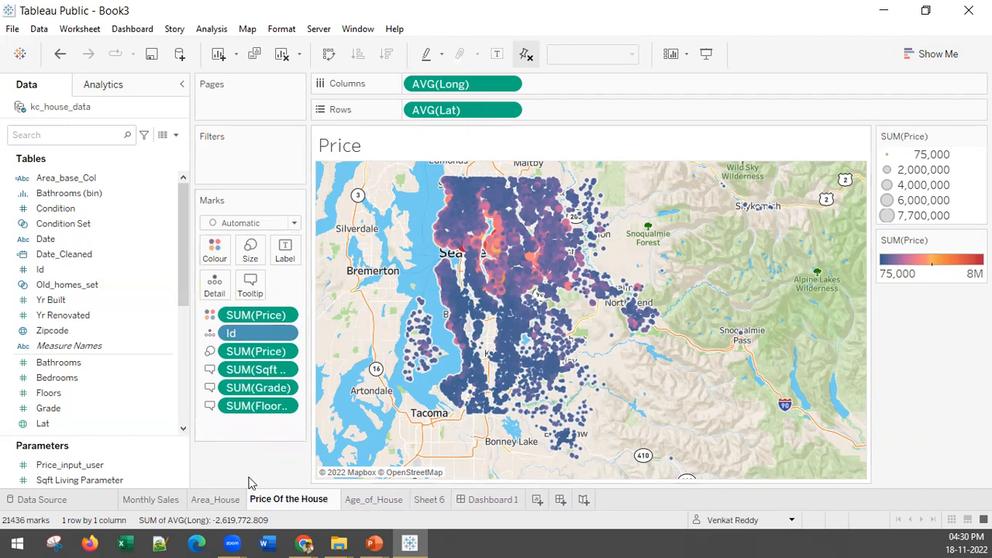
# Add the Monthly Sales, Area_House, Price Of the House and Age_of_House sheets to Dashboard 1.
pyautogui.click(424, 500)
pyautogui.rightClick(424, 500)
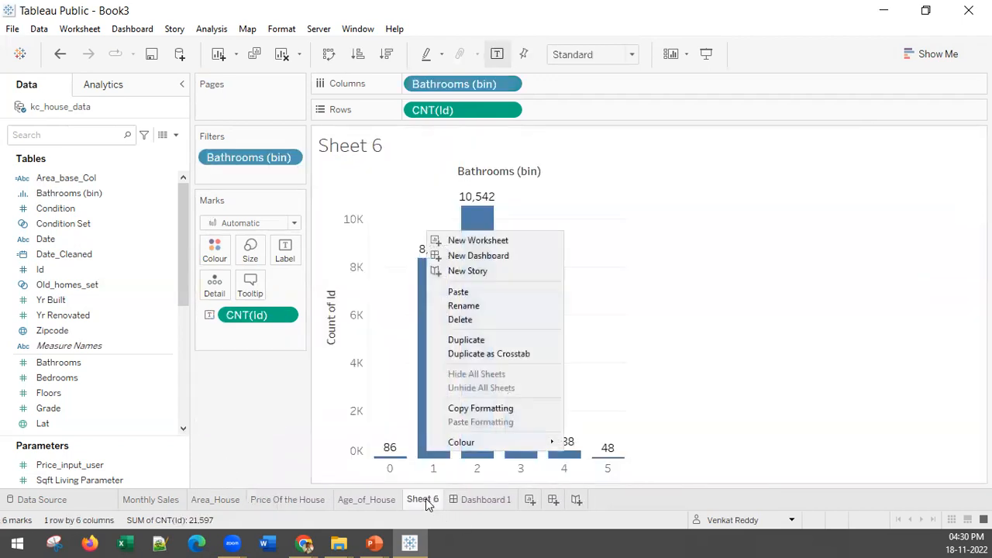
pyautogui.click(479, 500)
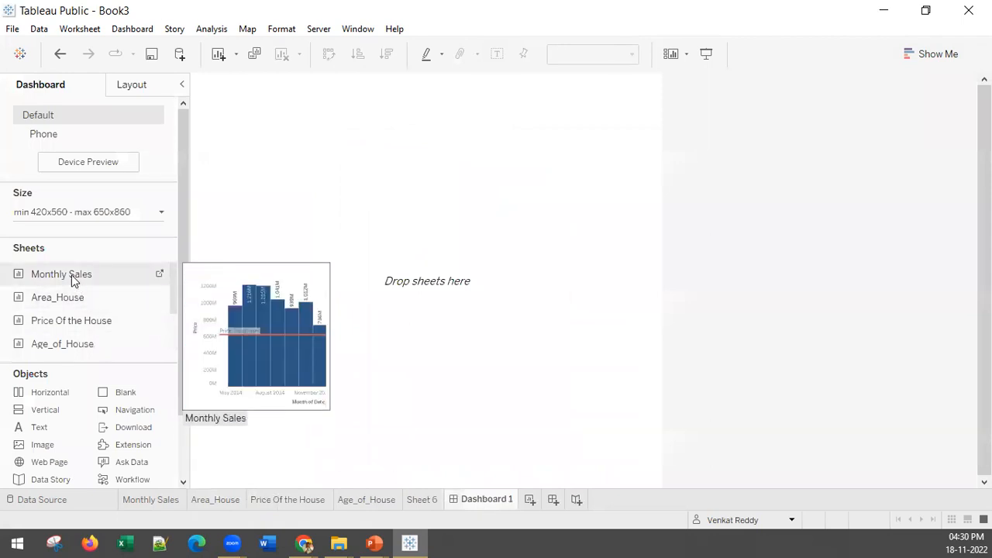
pyautogui.doubleClick(73, 278)
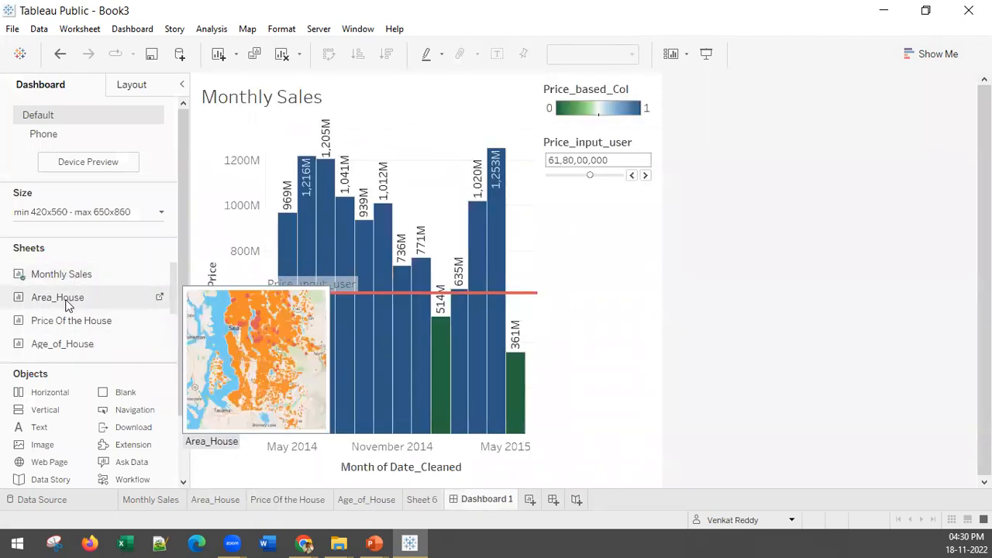
pyautogui.doubleClick(67, 302)
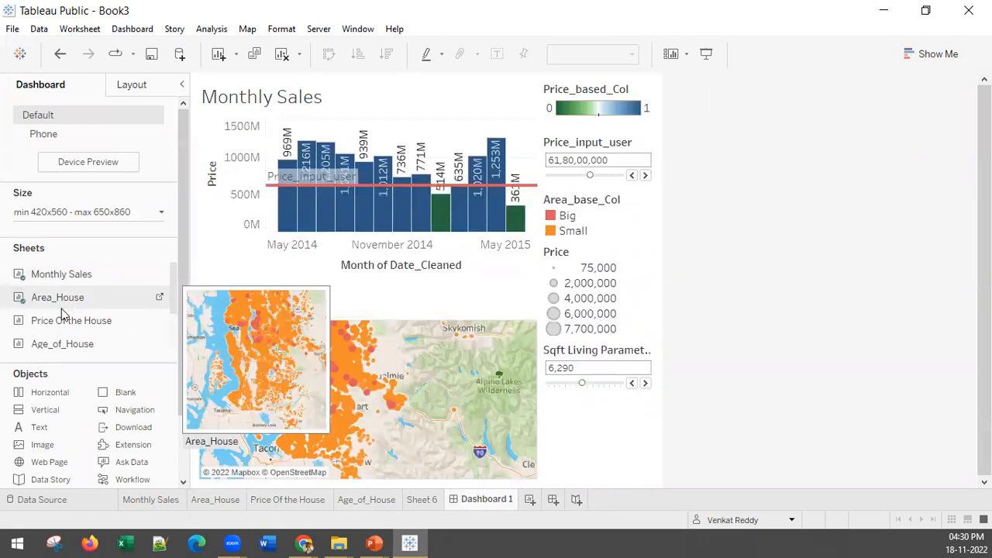
pyautogui.doubleClick(60, 330)
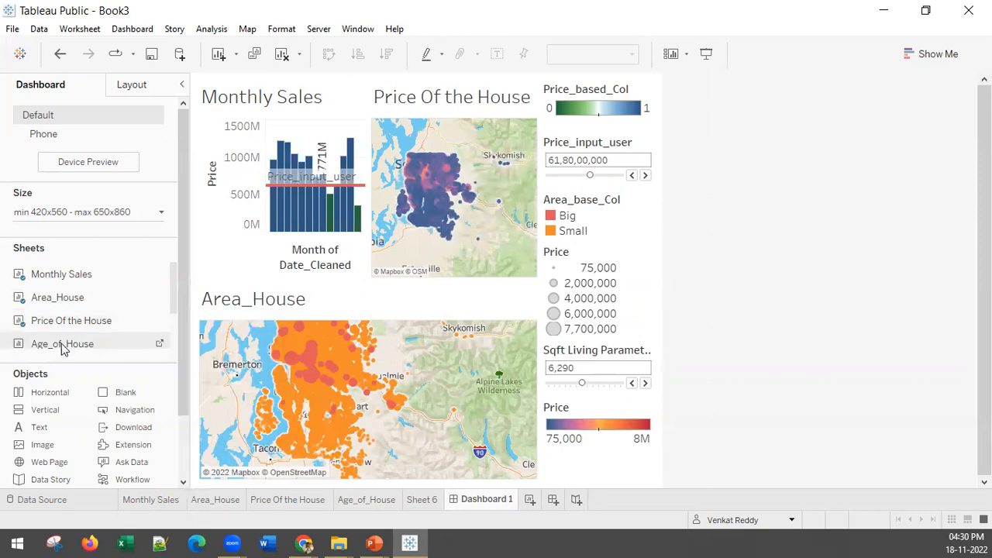
pyautogui.doubleClick(63, 346)
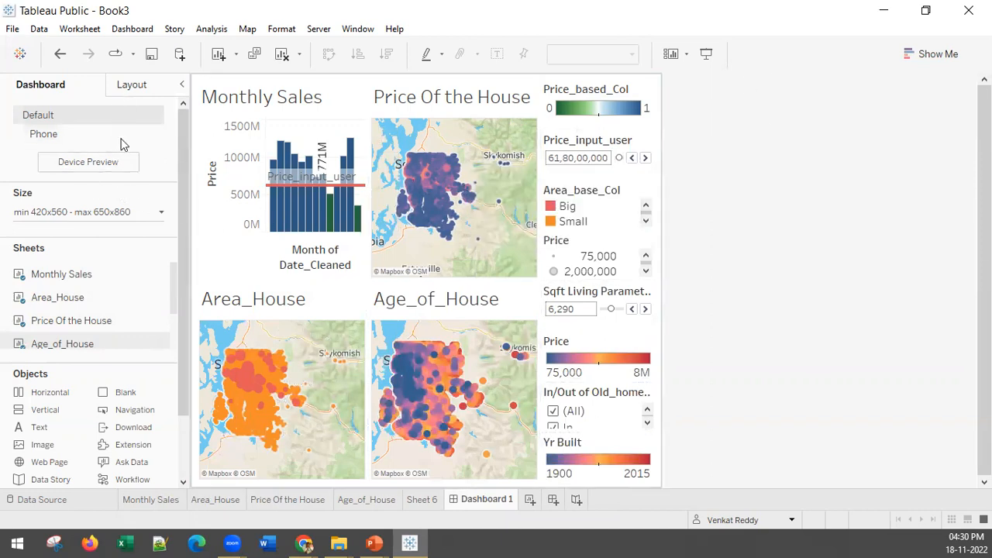
# Change the dashboard's size setting from a range to Automatic.
pyautogui.click(93, 212)
pyautogui.click(55, 242)
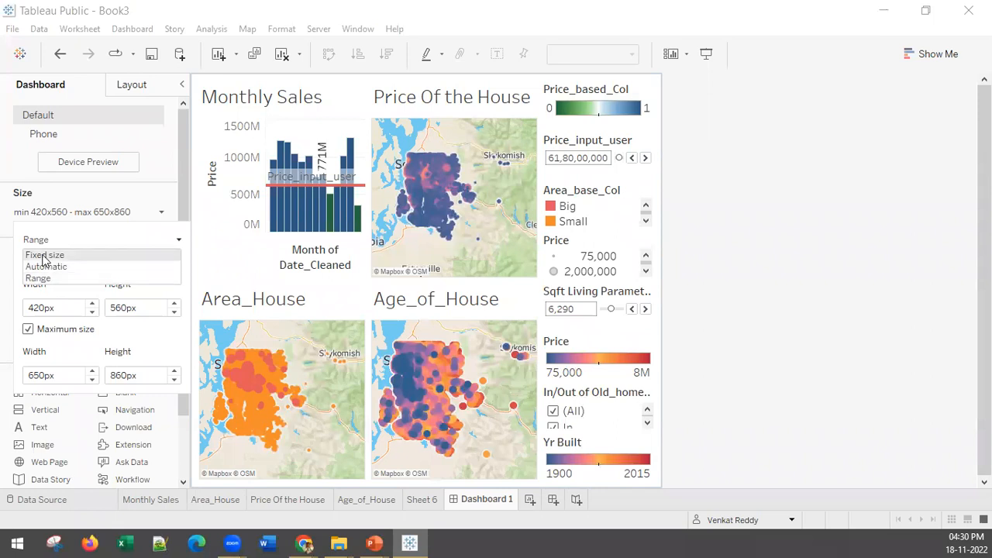
pyautogui.click(47, 267)
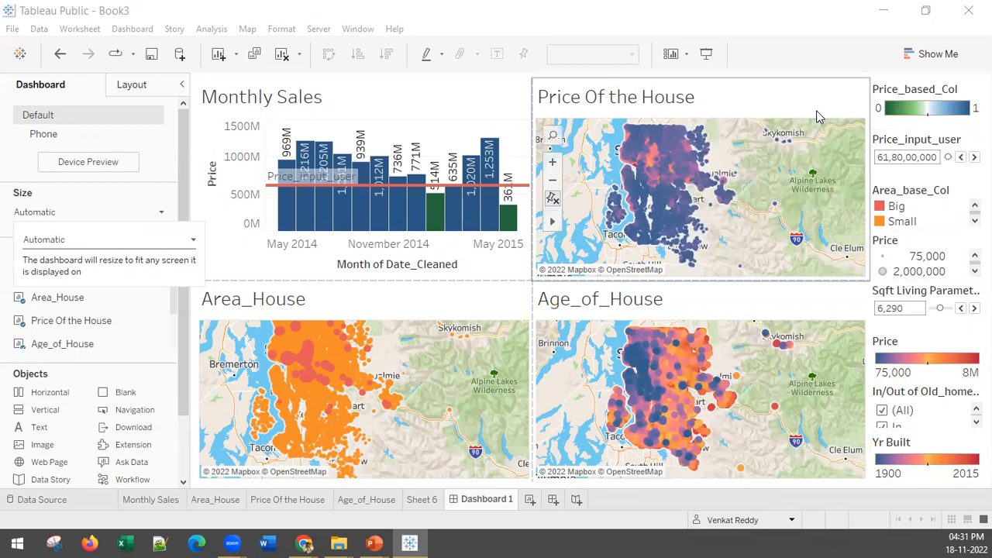
# Swap the two map positions so Age_of_House sits beside Monthly Sales and Price Of the House sits beside Area_House.
pyautogui.click(632, 207)
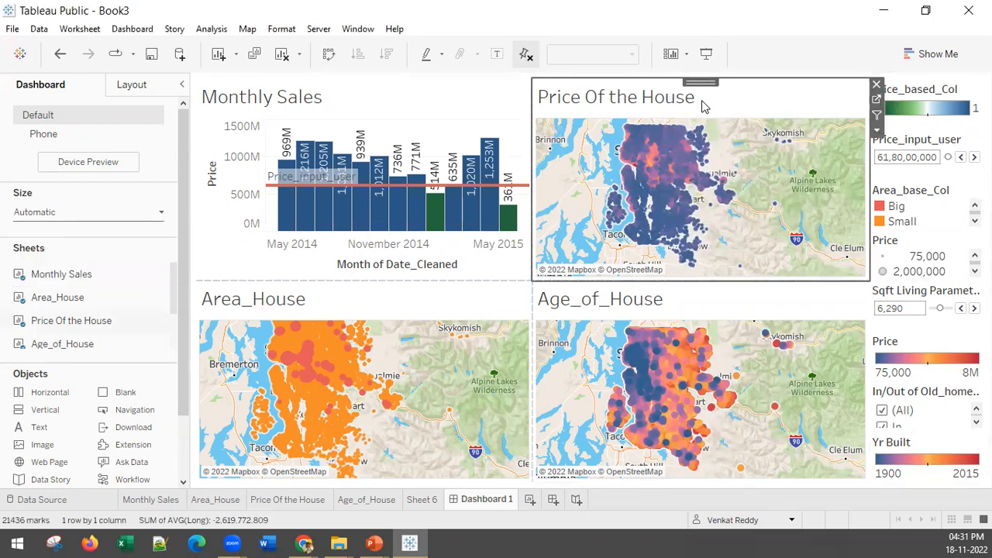
pyautogui.moveTo(694, 81); pyautogui.dragTo(730, 381)
pyautogui.click(640, 299)
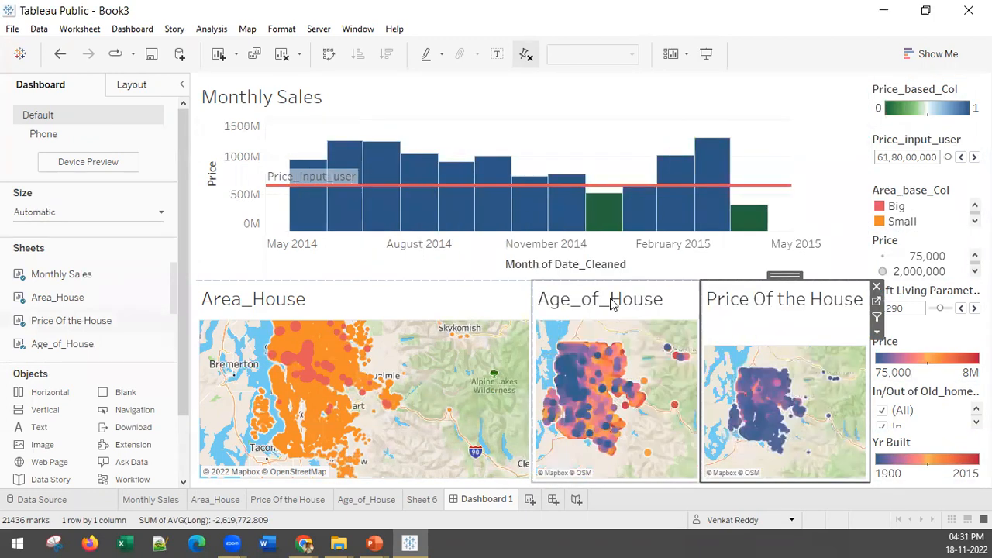
pyautogui.moveTo(620, 274); pyautogui.dragTo(738, 126)
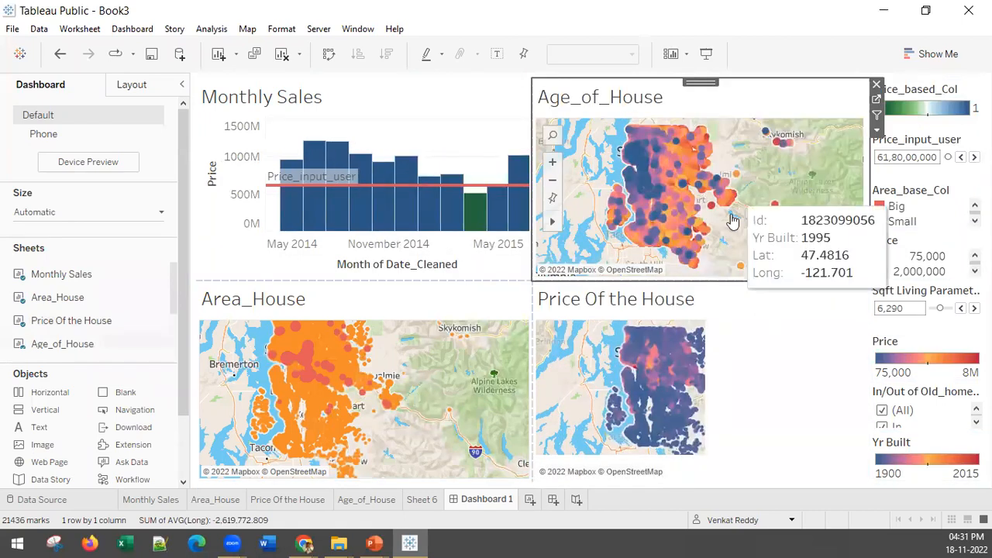
pyautogui.click(811, 301)
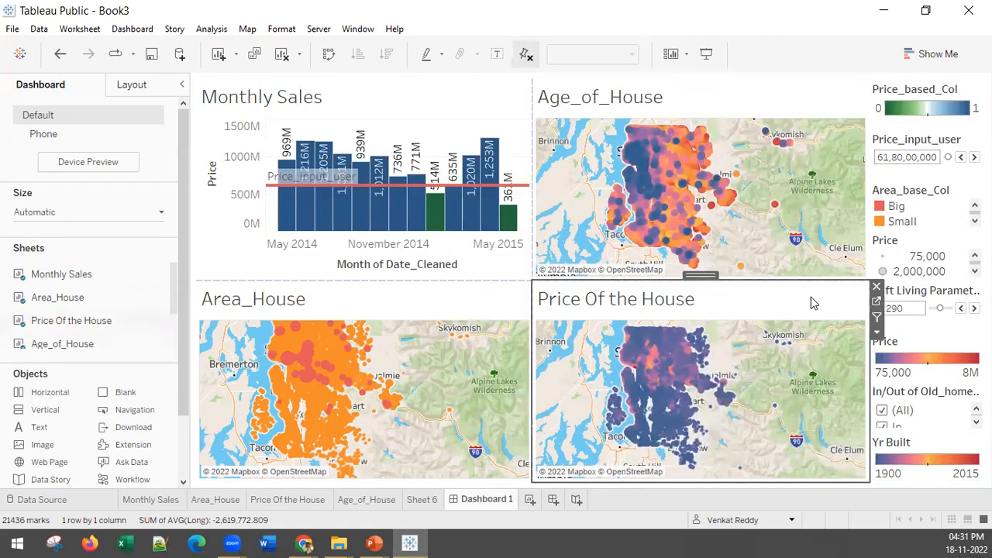
pyautogui.click(877, 303)
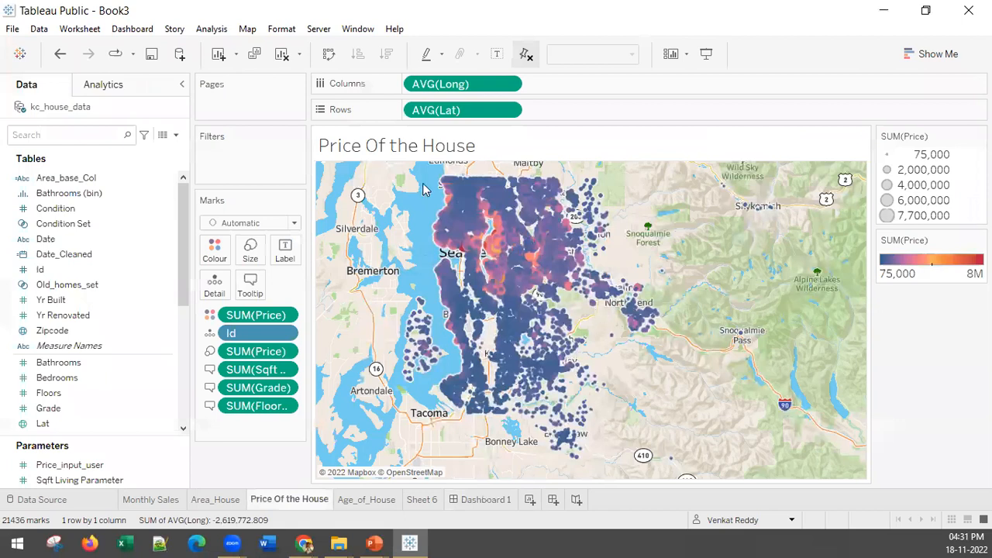
pyautogui.click(215, 248)
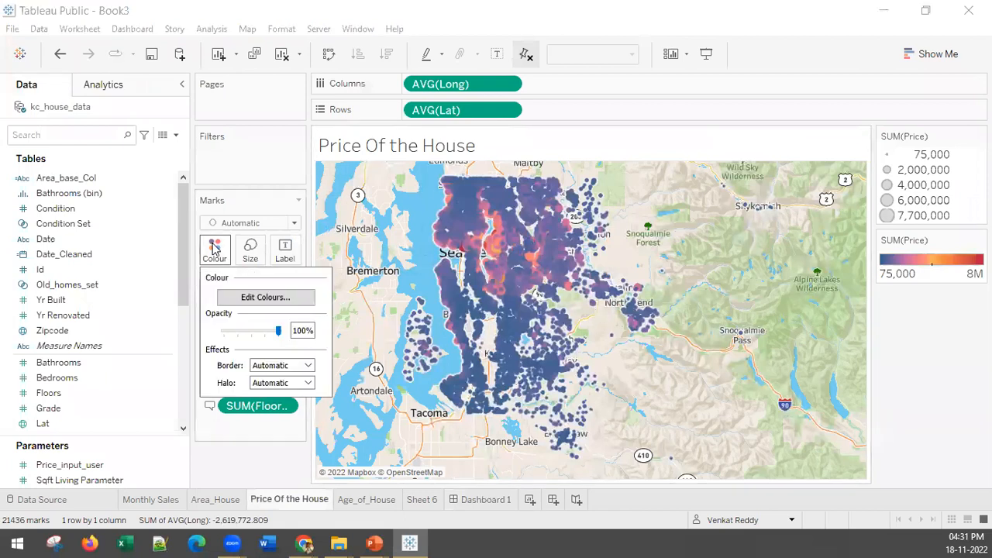
pyautogui.click(255, 299)
pyautogui.click(476, 211)
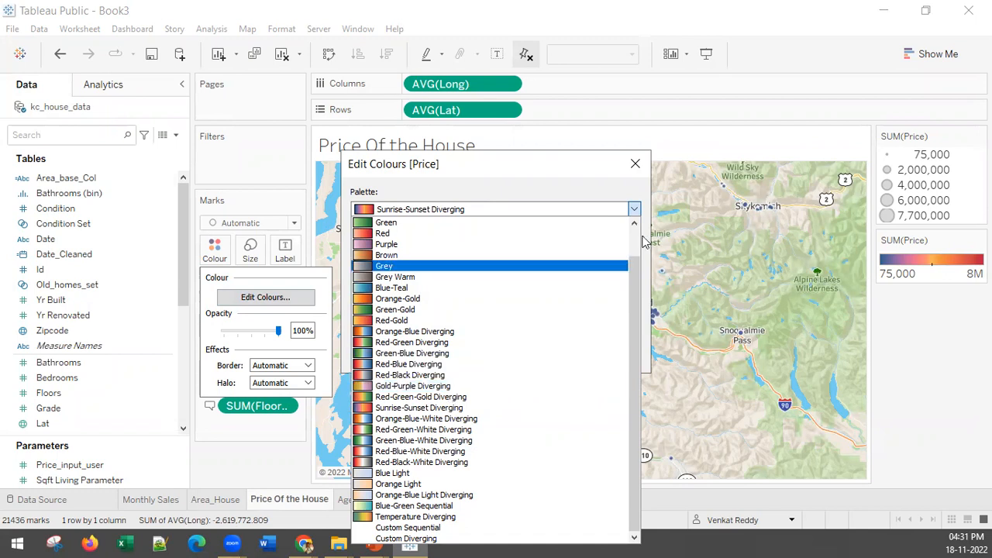
pyautogui.click(692, 134)
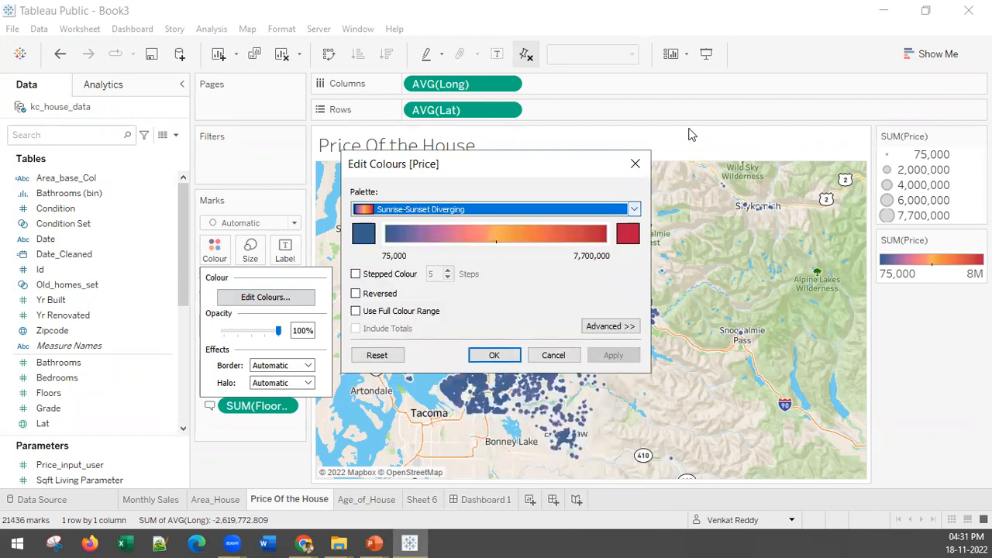
pyautogui.click(636, 163)
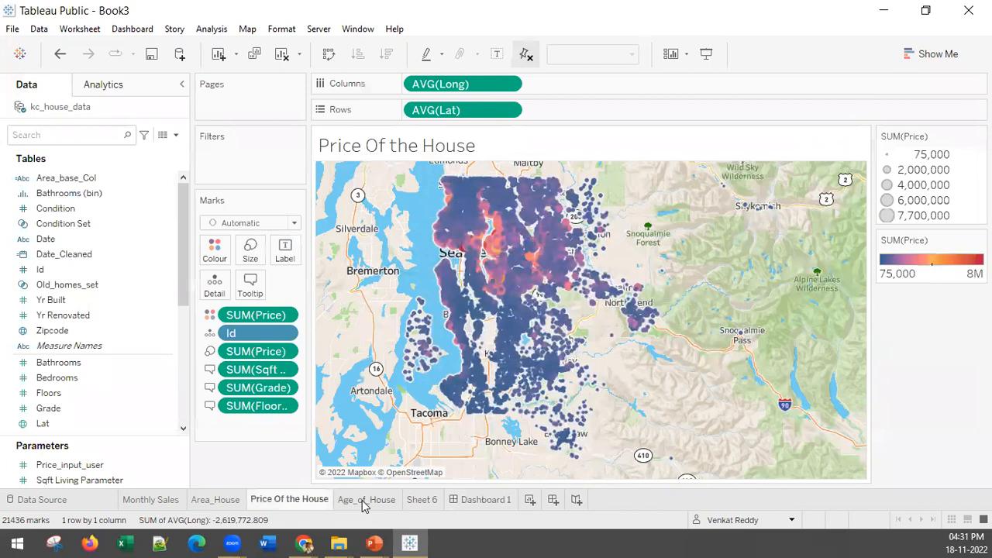
pyautogui.click(471, 501)
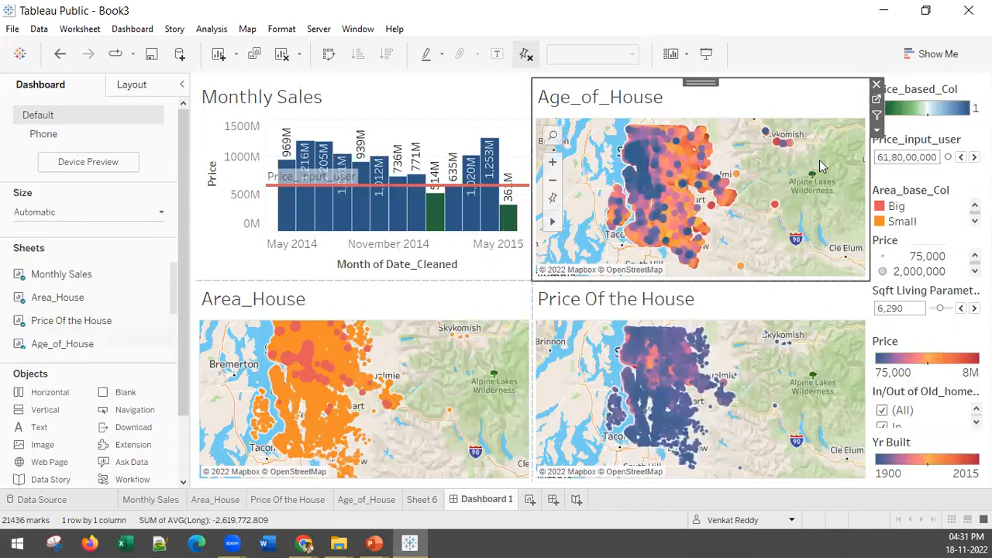
# Apply the Orange-Blue-White Diverging palette to Yr Built on the Age_of_House sheet and return to Dashboard 1.
pyautogui.click(877, 99)
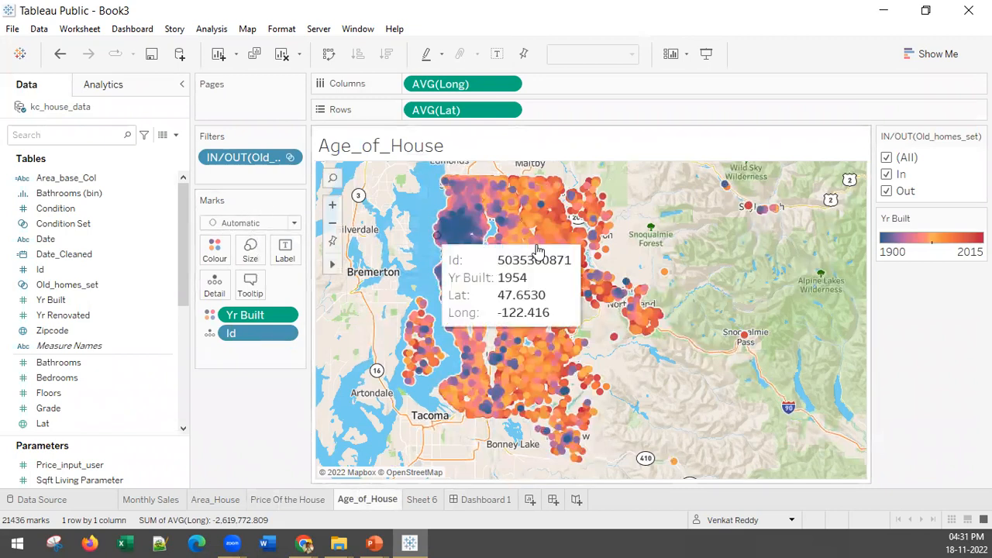
pyautogui.click(211, 248)
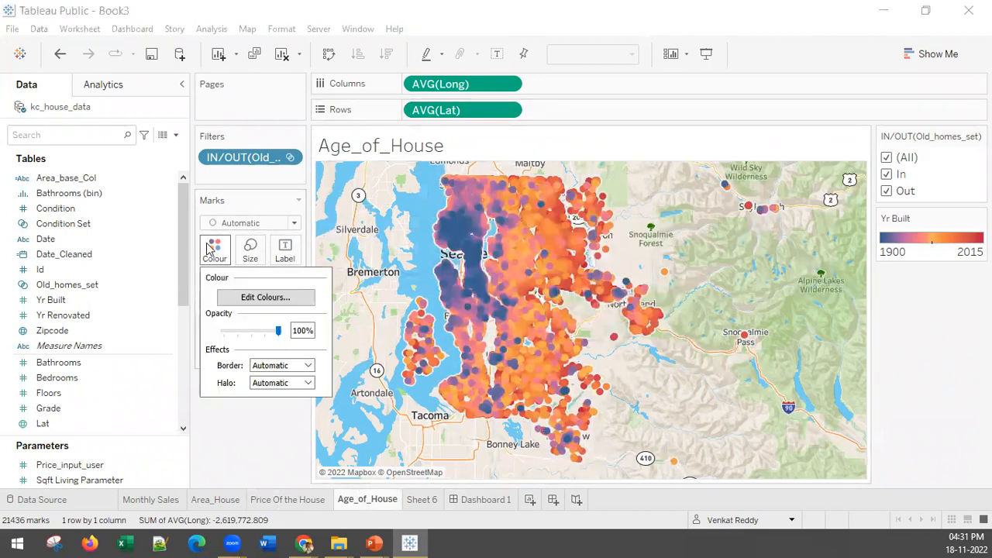
pyautogui.click(287, 298)
pyautogui.click(476, 211)
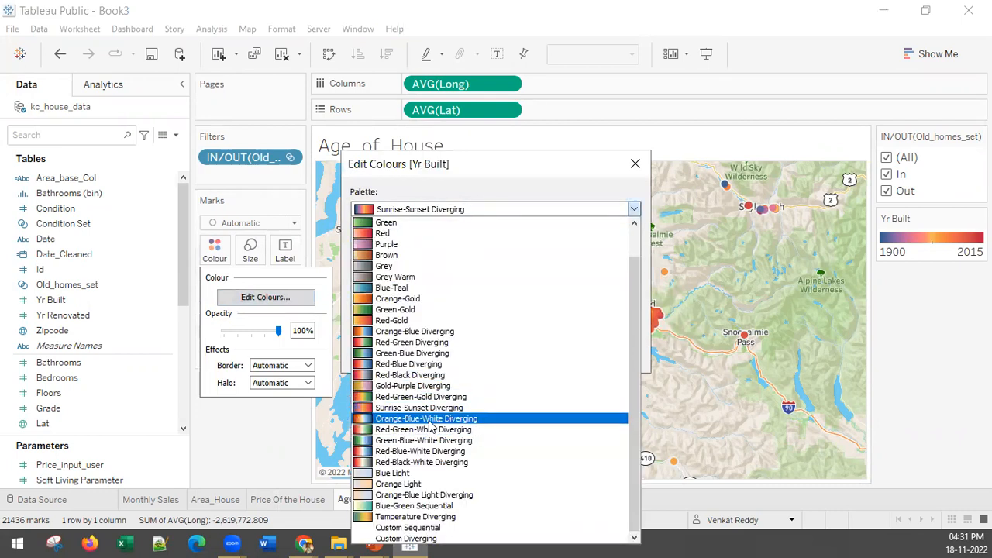
pyautogui.click(431, 419)
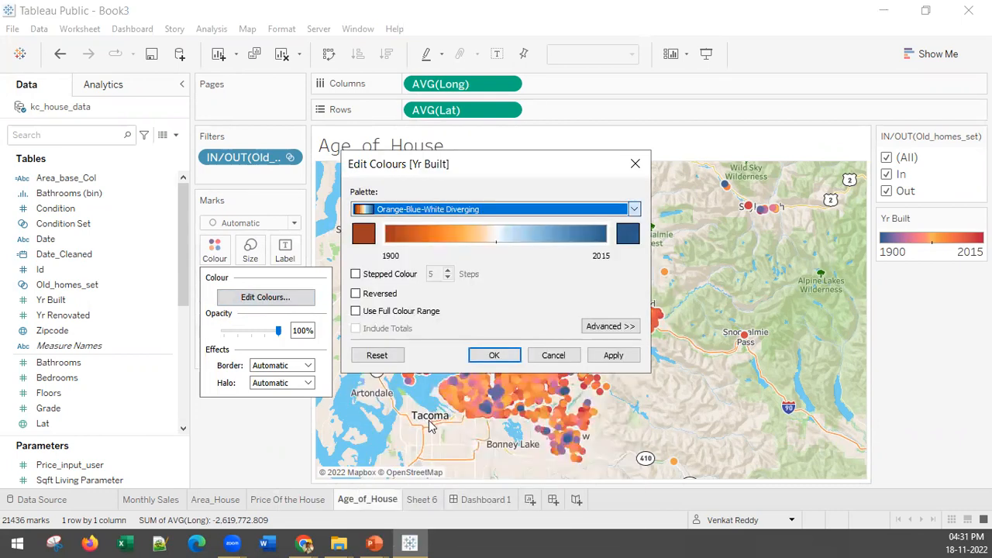
pyautogui.click(614, 355)
pyautogui.click(494, 355)
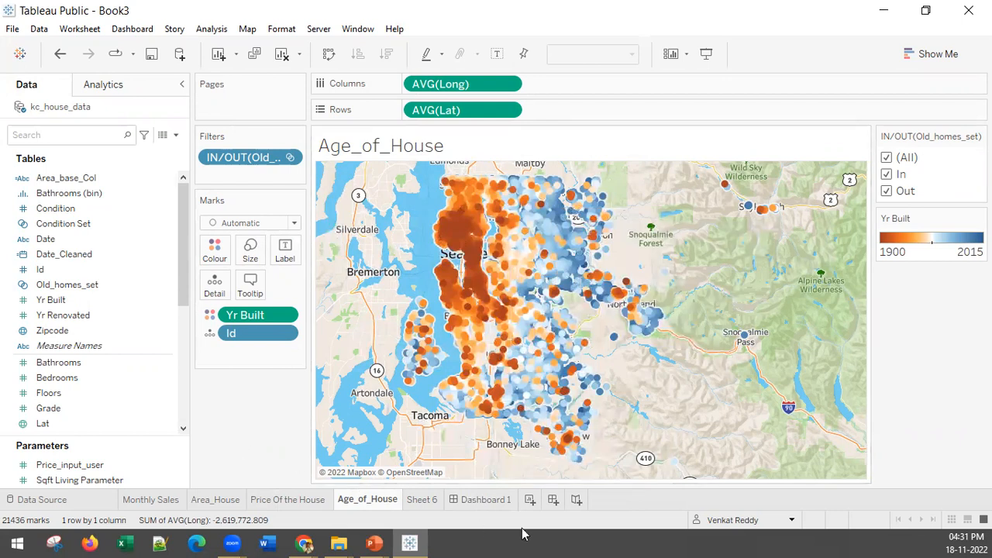
pyautogui.click(482, 500)
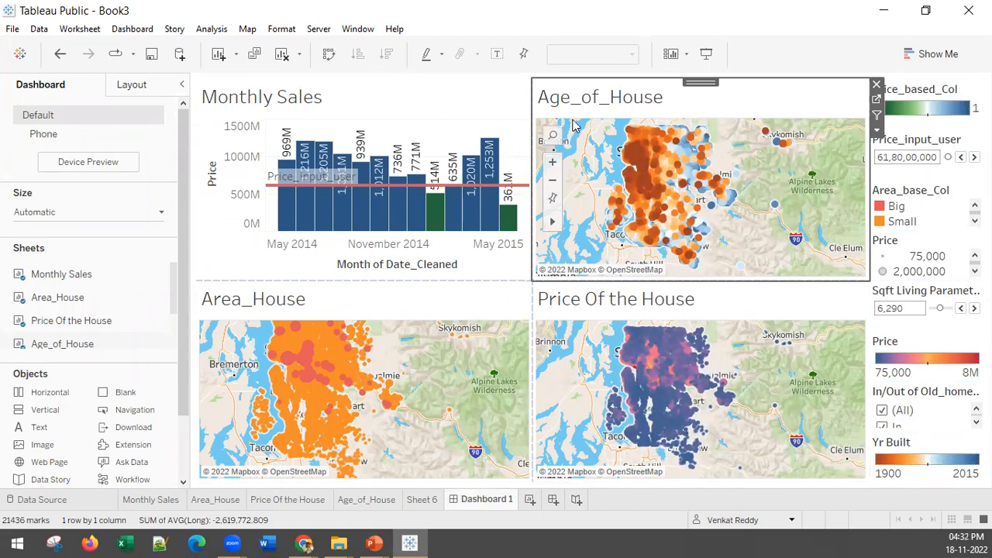
# Set the Monthly Sales view as a filter for the other dashboard views.
pyautogui.click(508, 99)
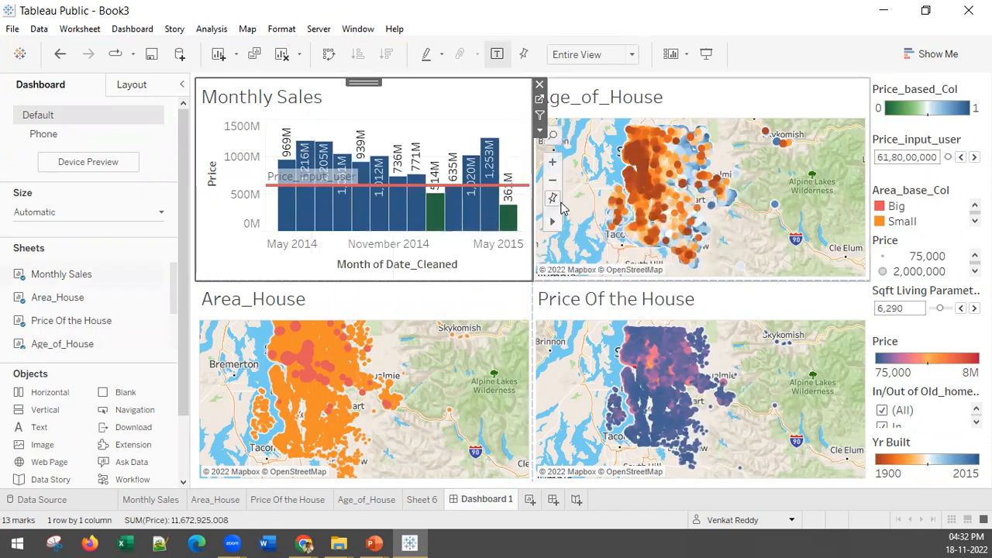
pyautogui.click(540, 135)
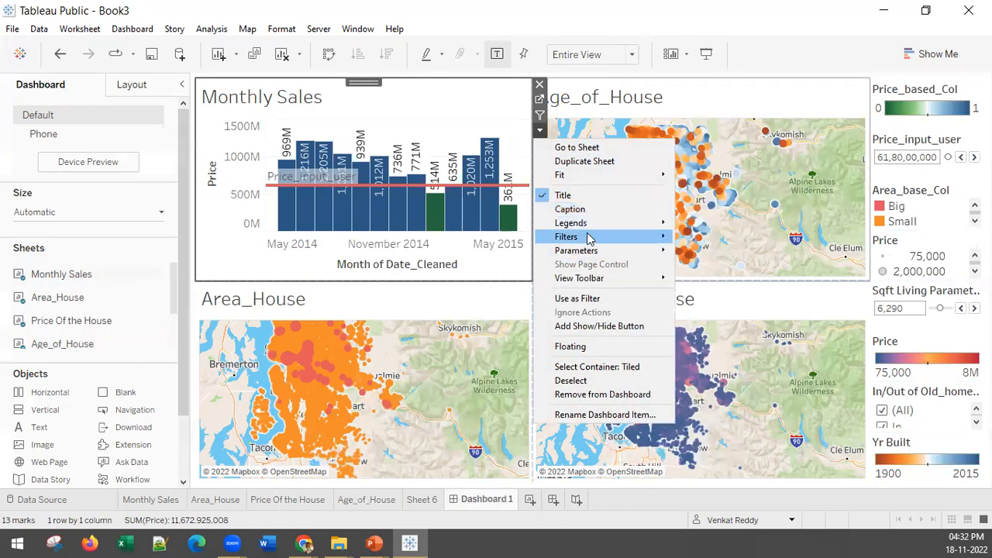
pyautogui.click(572, 302)
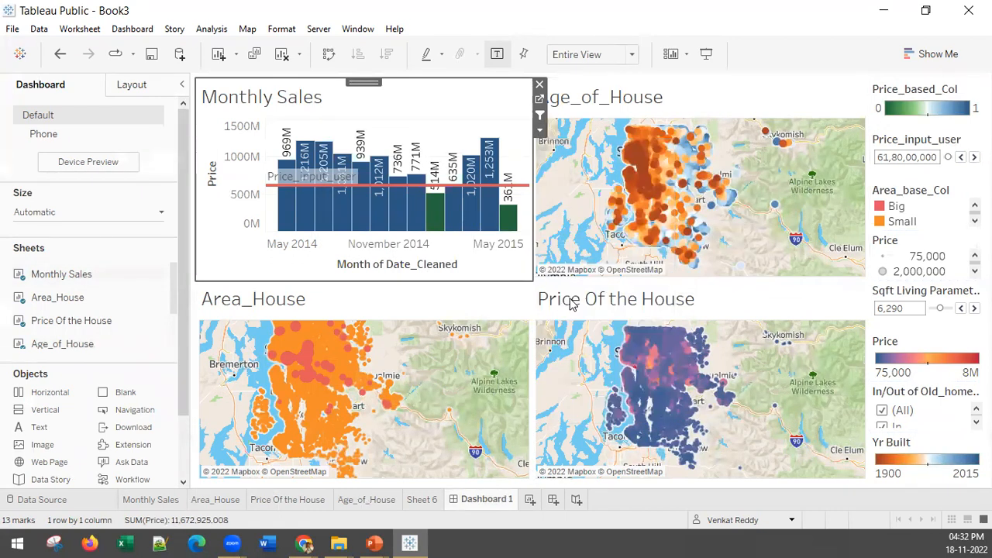
# Test the dashboard filter by selecting the April 2015, June 2014, May 2015 and January 2015 bars one at a time.
pyautogui.click(491, 155)
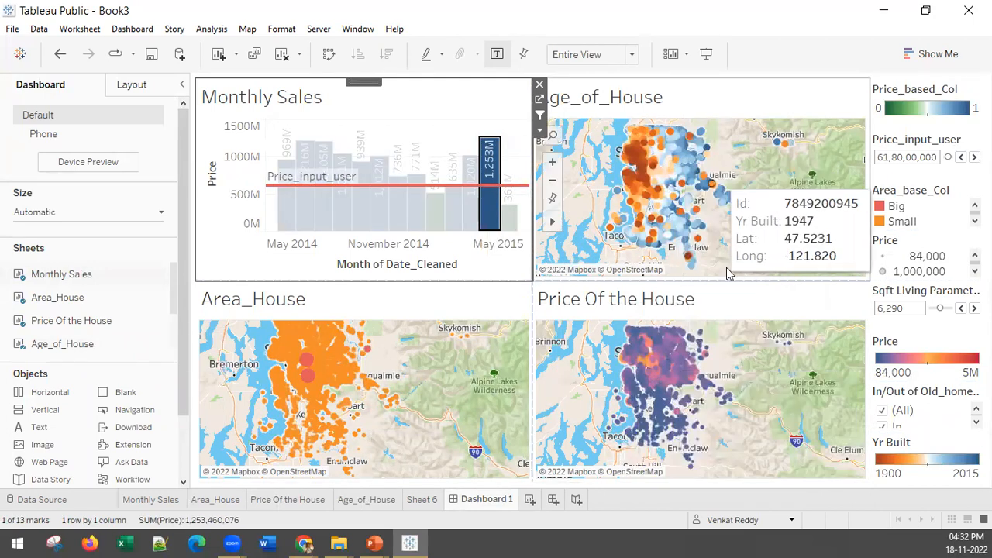
pyautogui.click(305, 150)
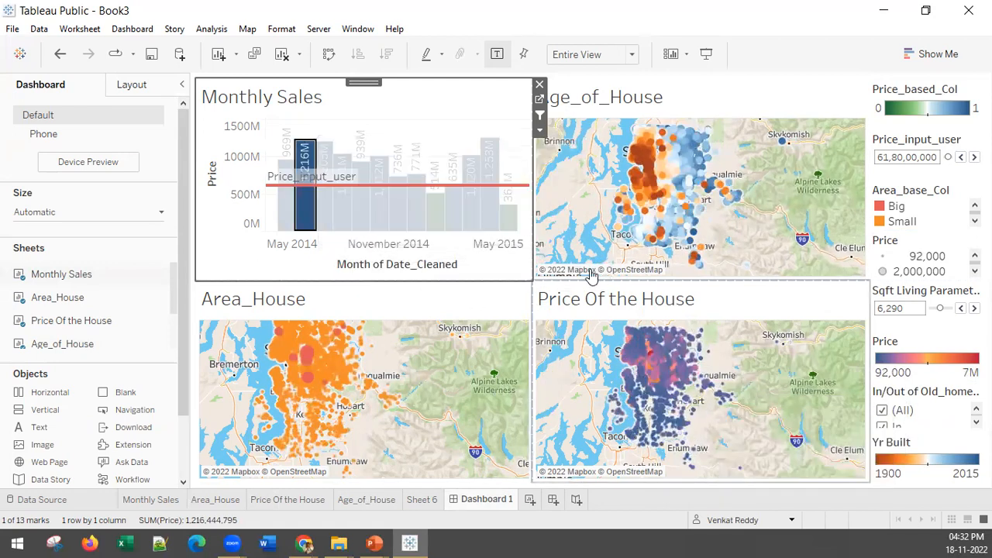
pyautogui.click(488, 159)
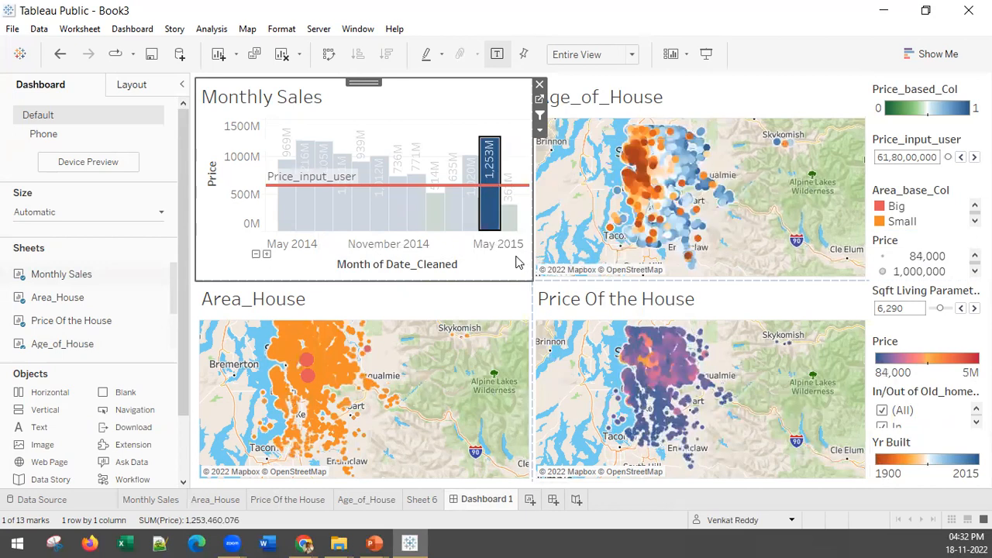
pyautogui.click(505, 211)
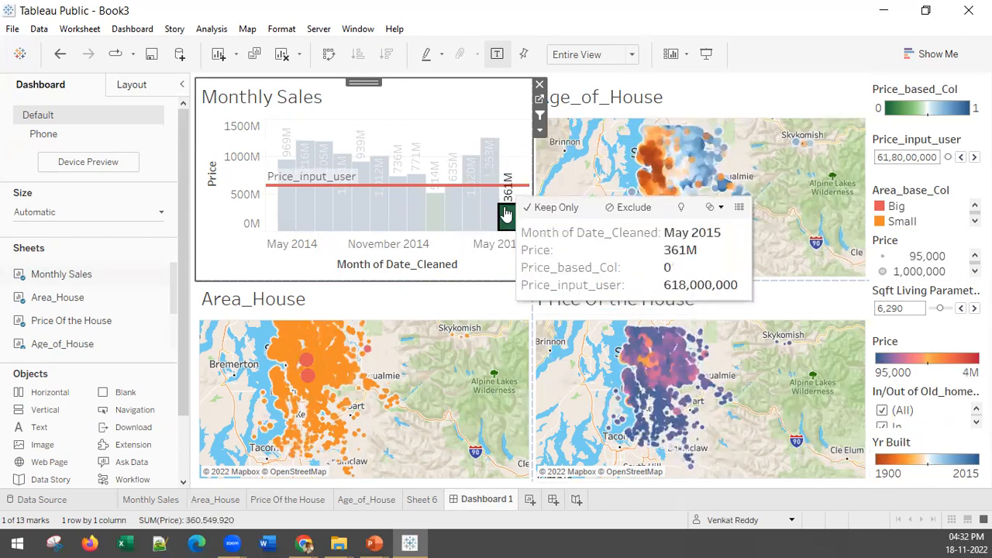
pyautogui.click(437, 217)
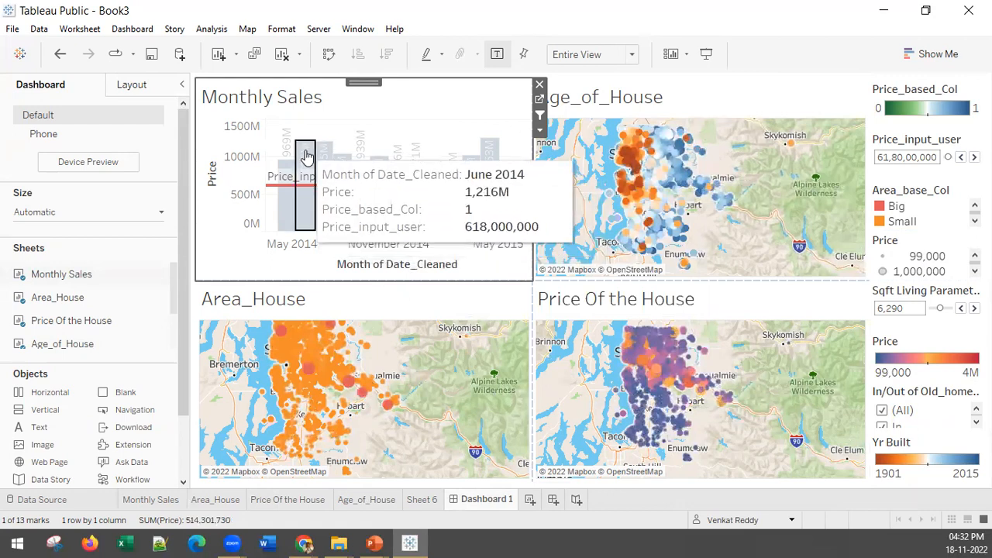
pyautogui.click(305, 155)
pyautogui.click(490, 155)
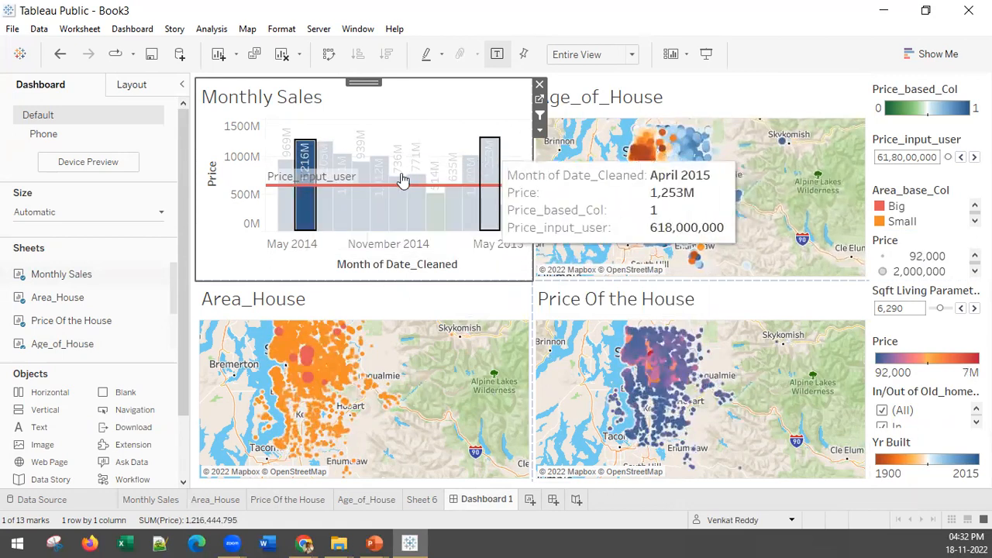
# Test the filter with the May to July 2014 bars selected together, then clear the selection in Monthly Sales.
pyautogui.click(323, 151)
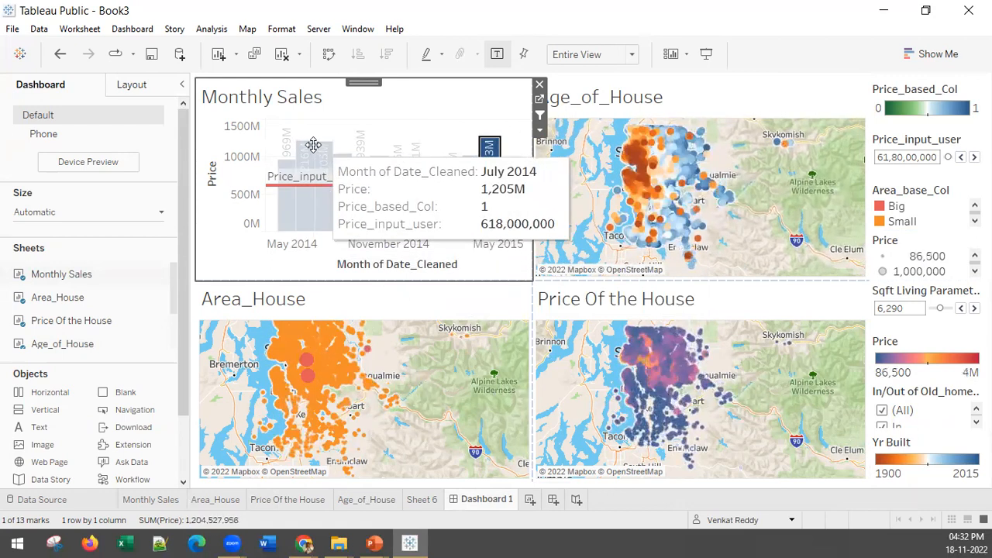
pyautogui.keyDown('ctrl'); pyautogui.click(306, 155); pyautogui.keyUp('ctrl')
pyautogui.keyDown('ctrl'); pyautogui.click(284, 173); pyautogui.keyUp('ctrl')
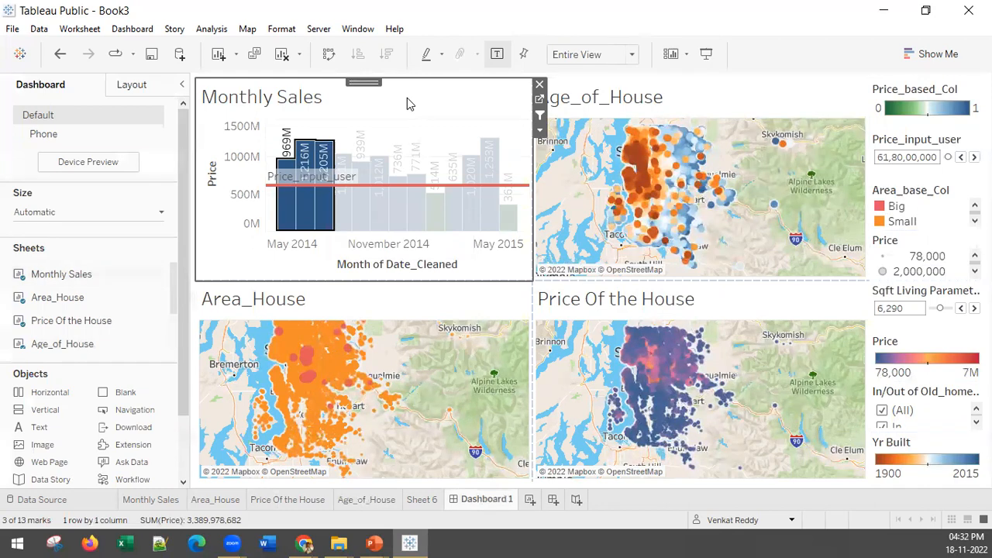
pyautogui.doubleClick(407, 98)
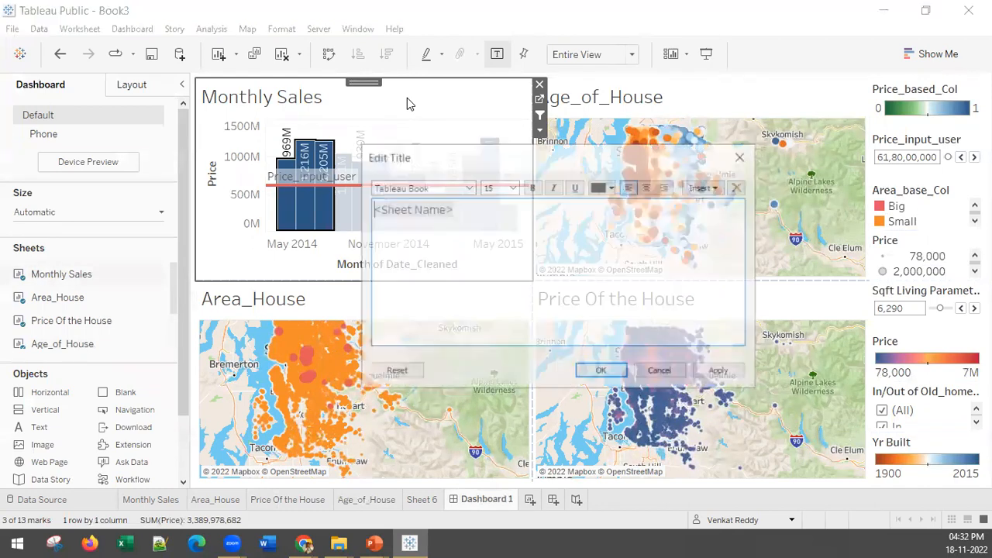
pyautogui.click(739, 155)
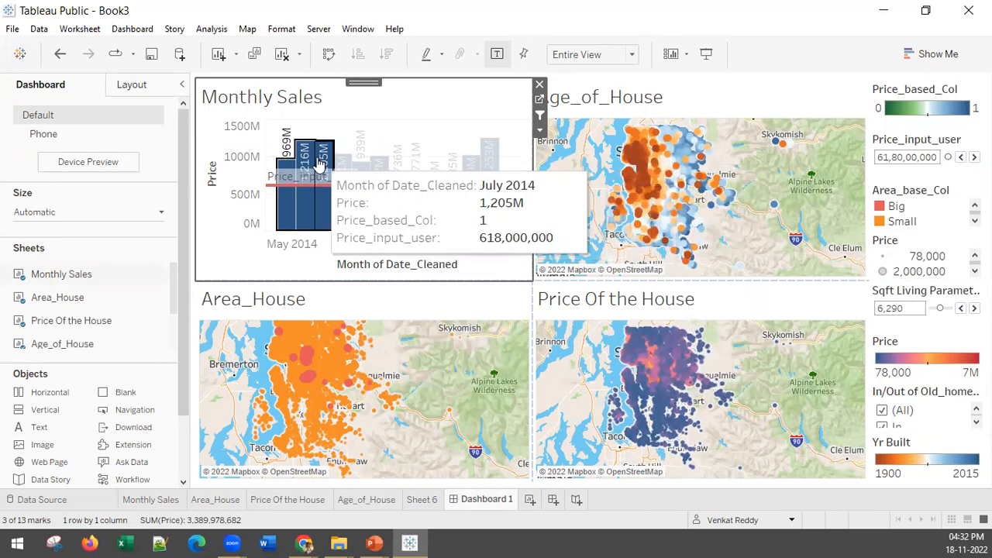
pyautogui.click(540, 115)
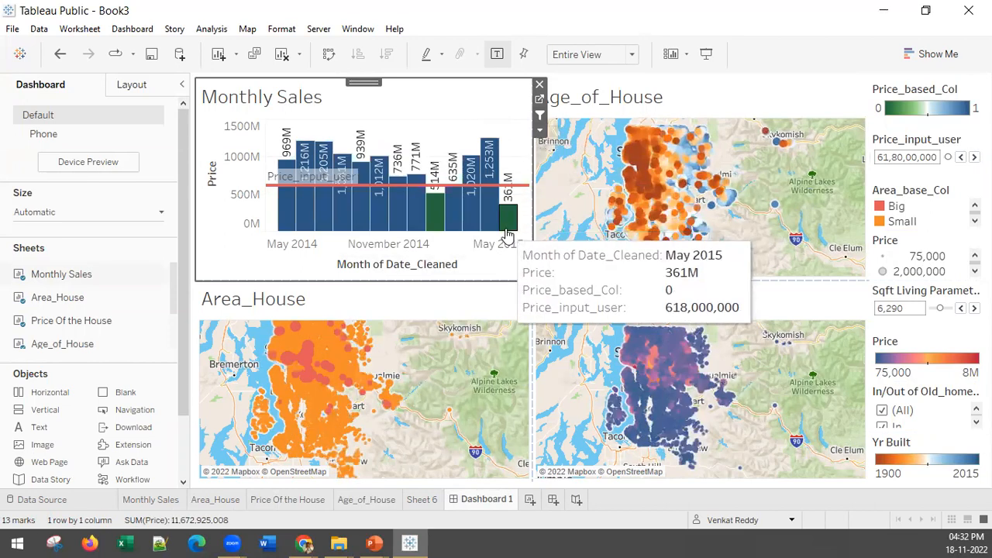
pyautogui.click(447, 112)
pyautogui.click(446, 111)
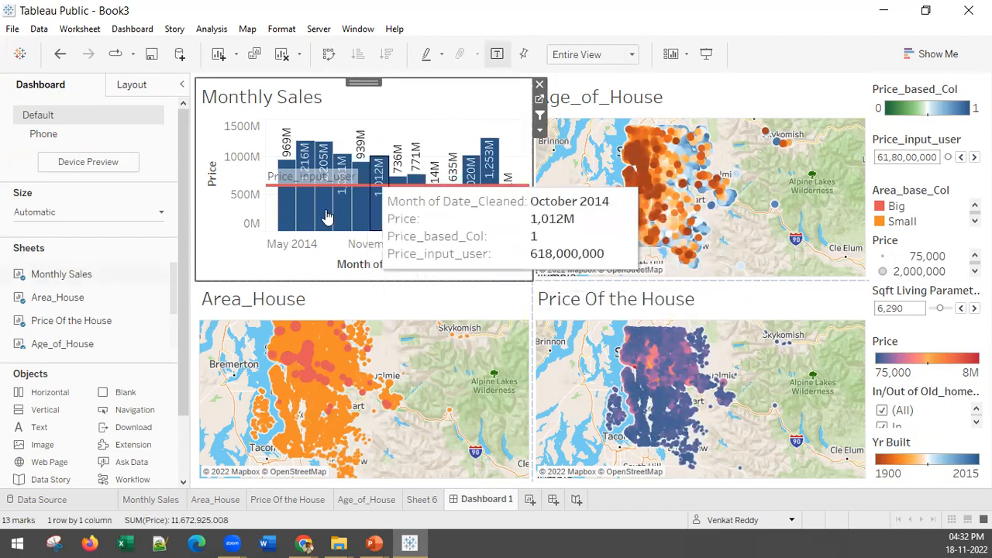
# Review the source sheets, target sheets and run settings of the Filter 1 (generated) dashboard action, leaving its settings as they are.
pyautogui.moveTo(546, 155)
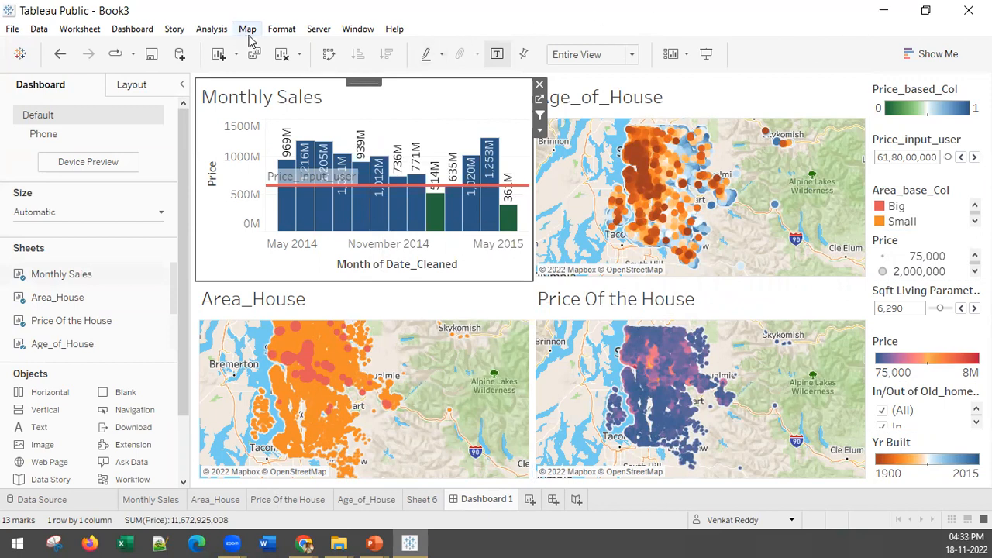
pyautogui.click(124, 31)
pyautogui.press('Escape')
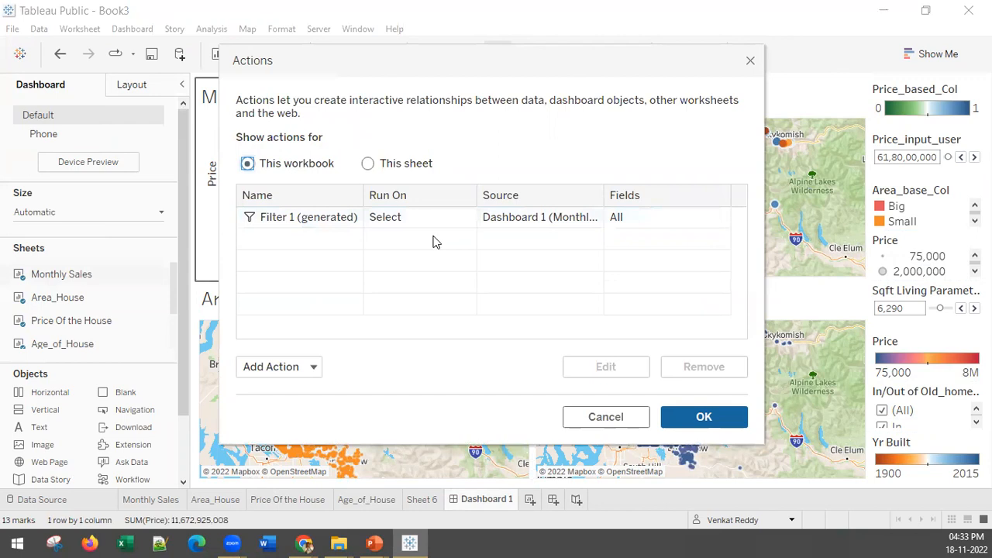
pyautogui.click(751, 60)
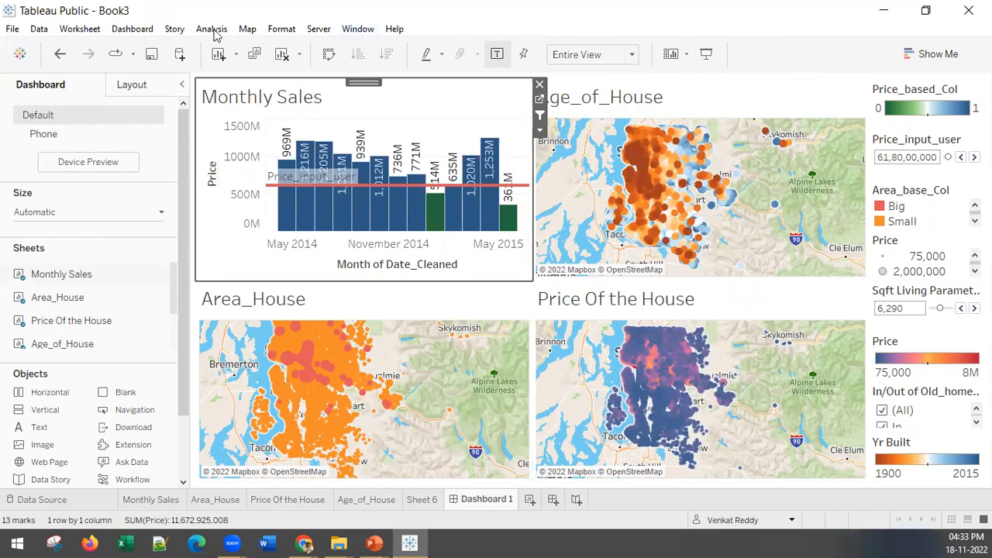
pyautogui.click(128, 31)
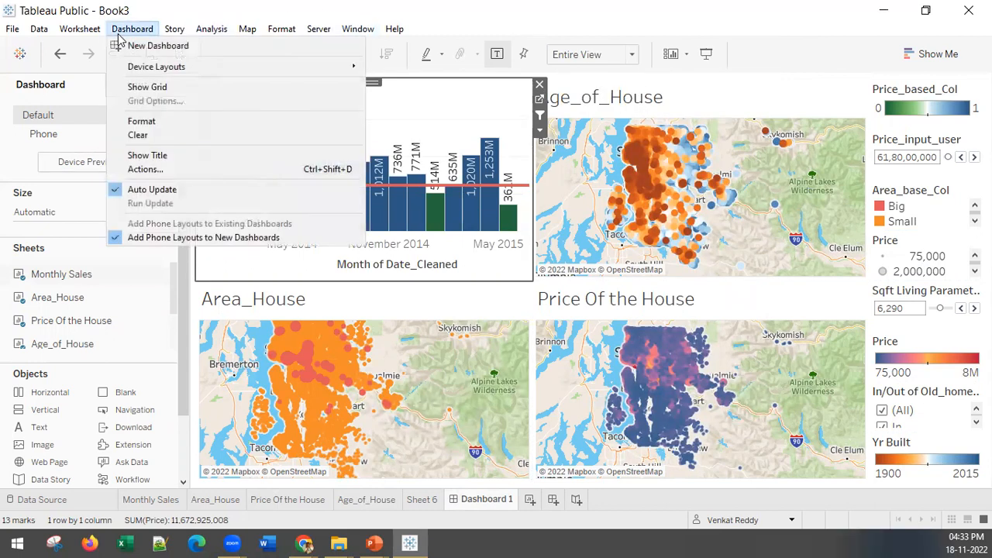
pyautogui.click(147, 169)
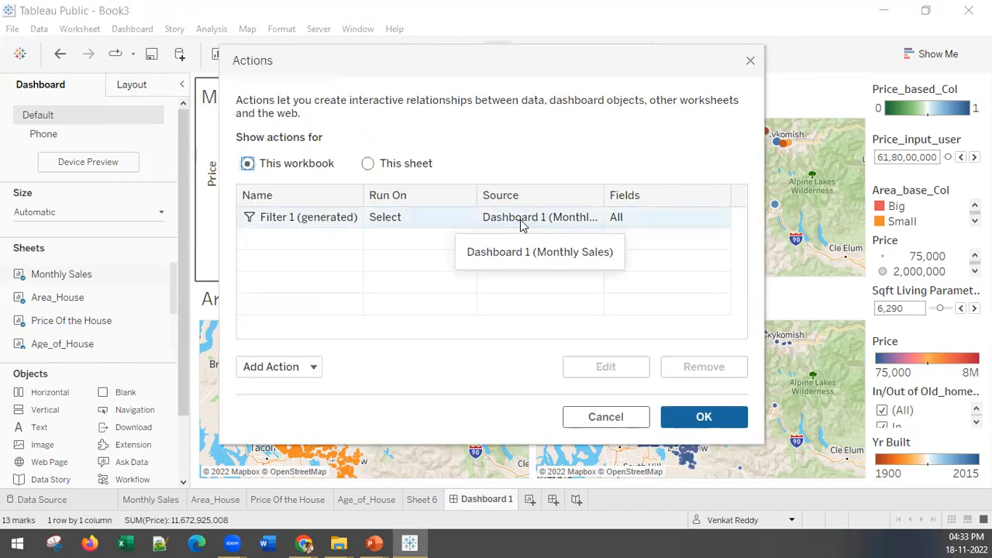
pyautogui.click(522, 224)
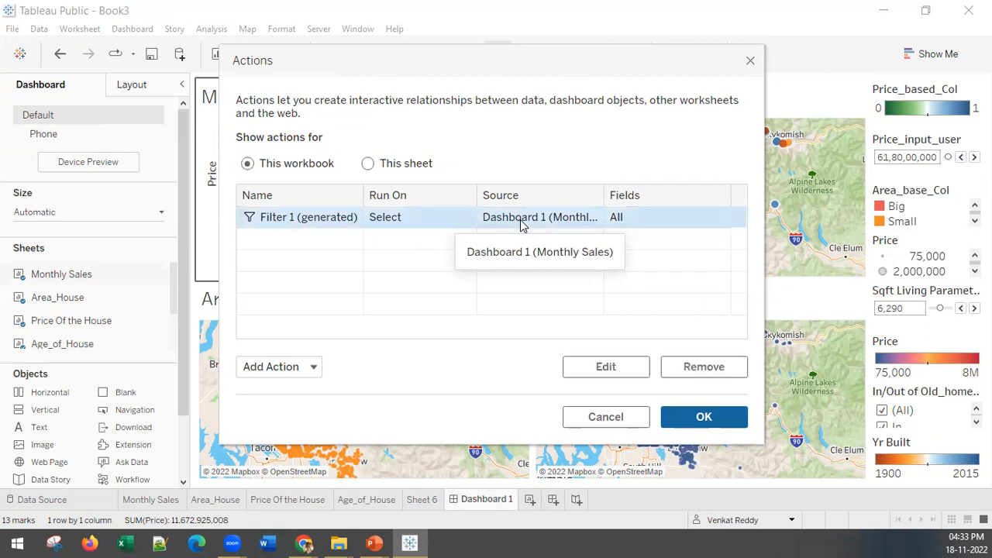
pyautogui.doubleClick(523, 224)
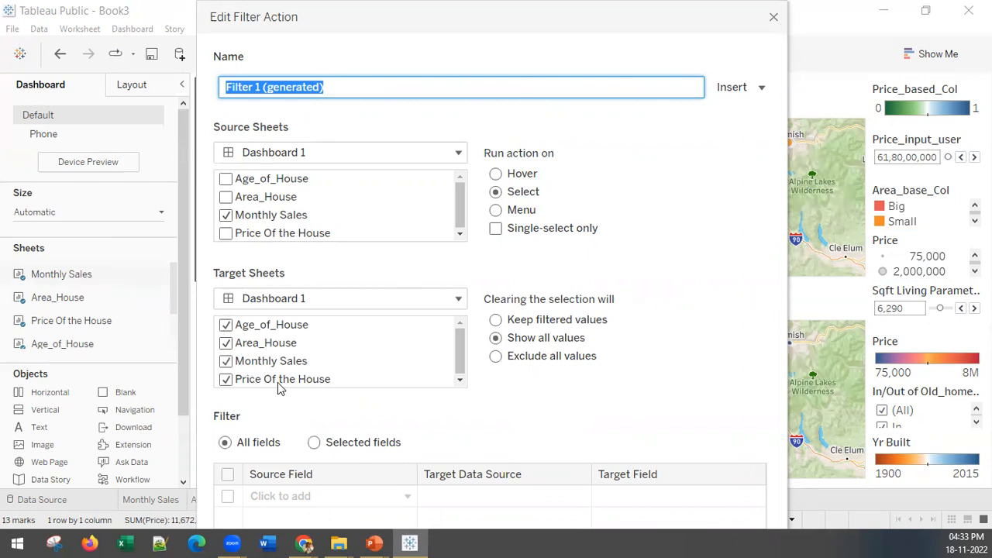
pyautogui.click(773, 18)
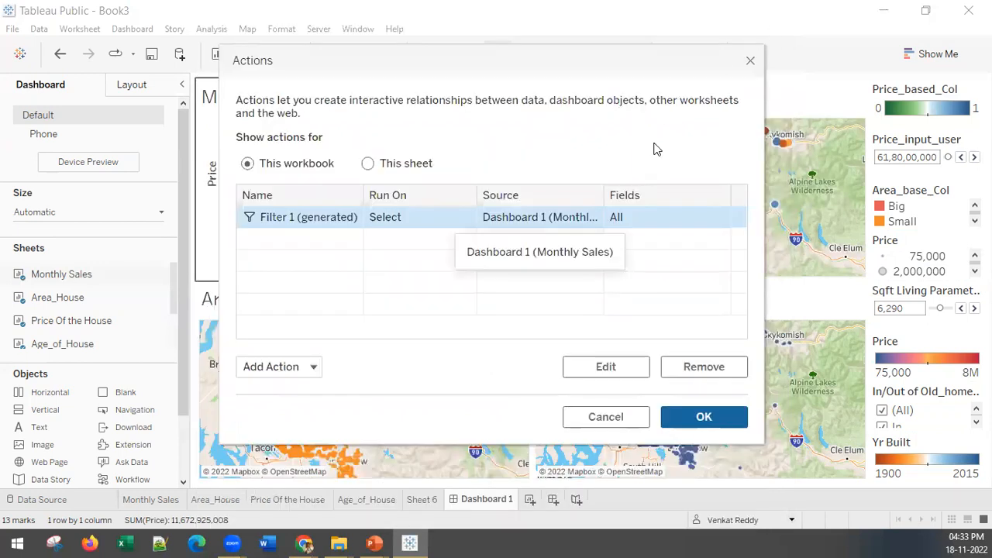
pyautogui.click(755, 64)
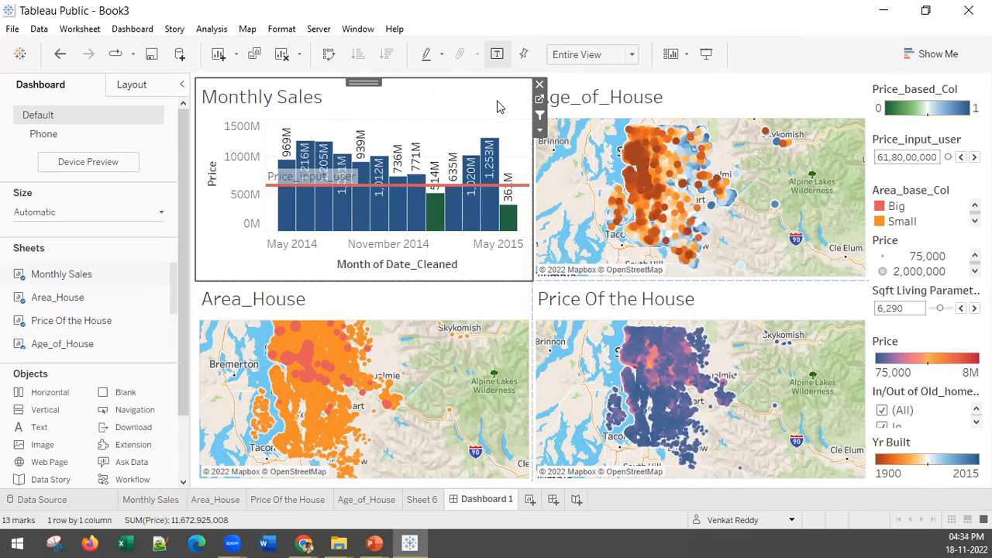
# Try to set the Filter 1 (generated) action to run on Hover and test it on the Monthly Sales bars.
pyautogui.click(134, 30)
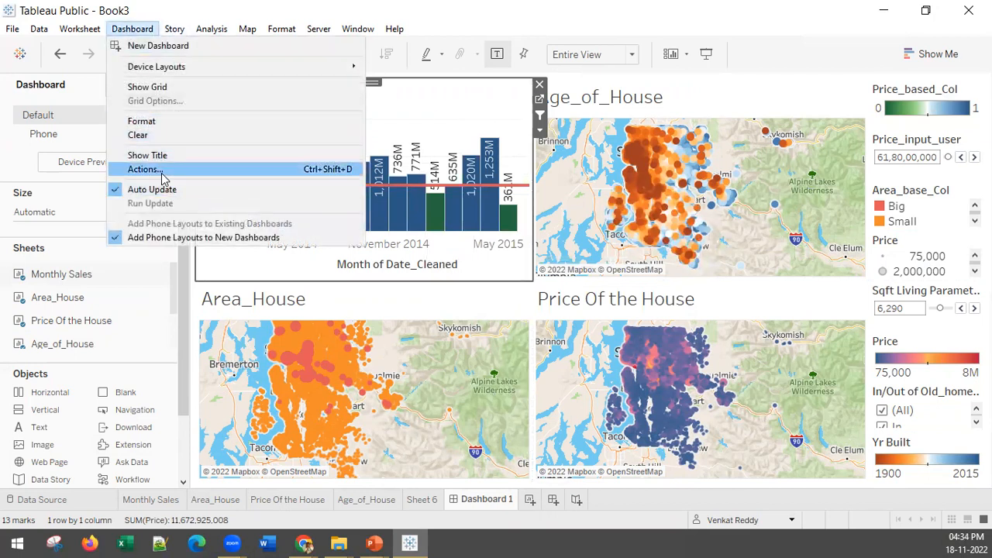
pyautogui.click(162, 173)
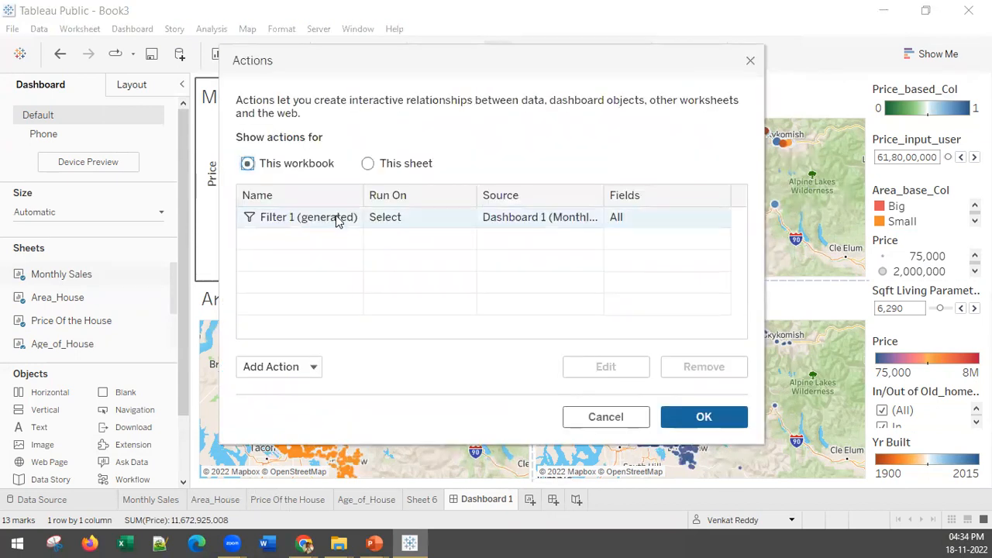
pyautogui.click(339, 219)
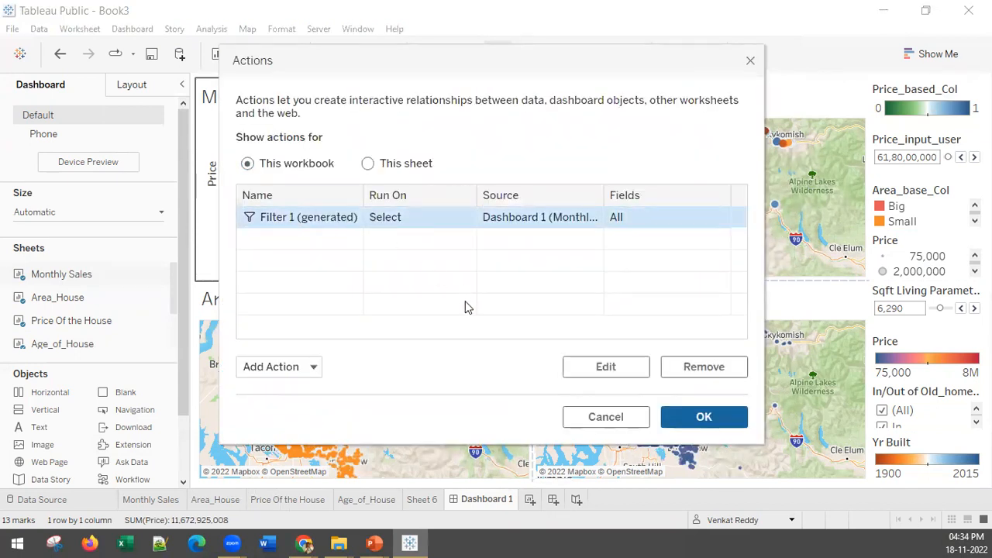
pyautogui.click(607, 367)
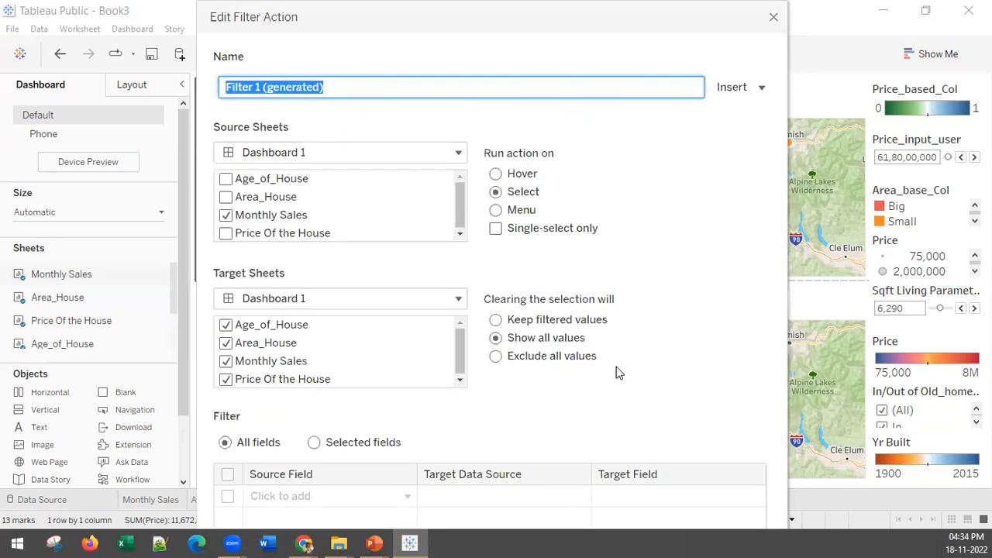
pyautogui.click(503, 170)
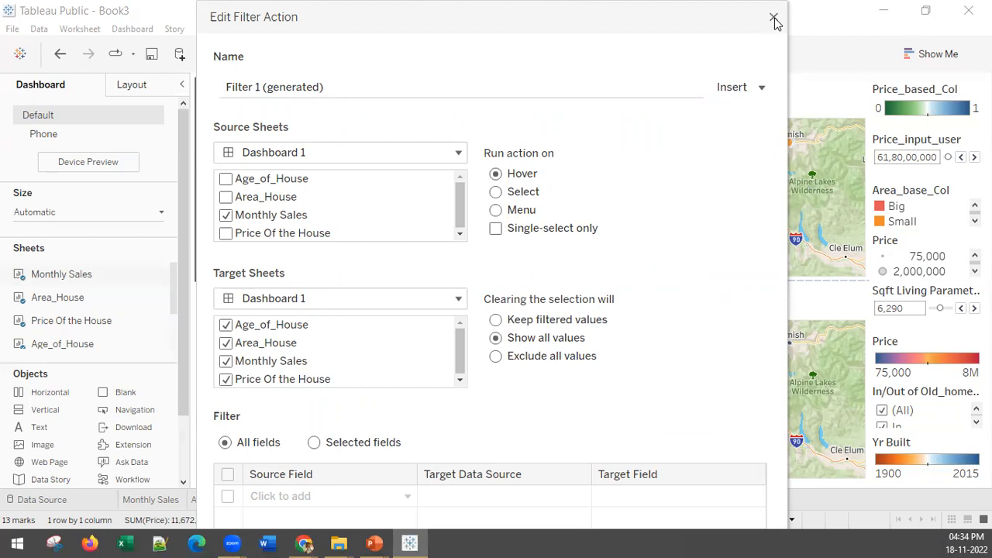
pyautogui.moveTo(620, 23); pyautogui.dragTo(496, 9)
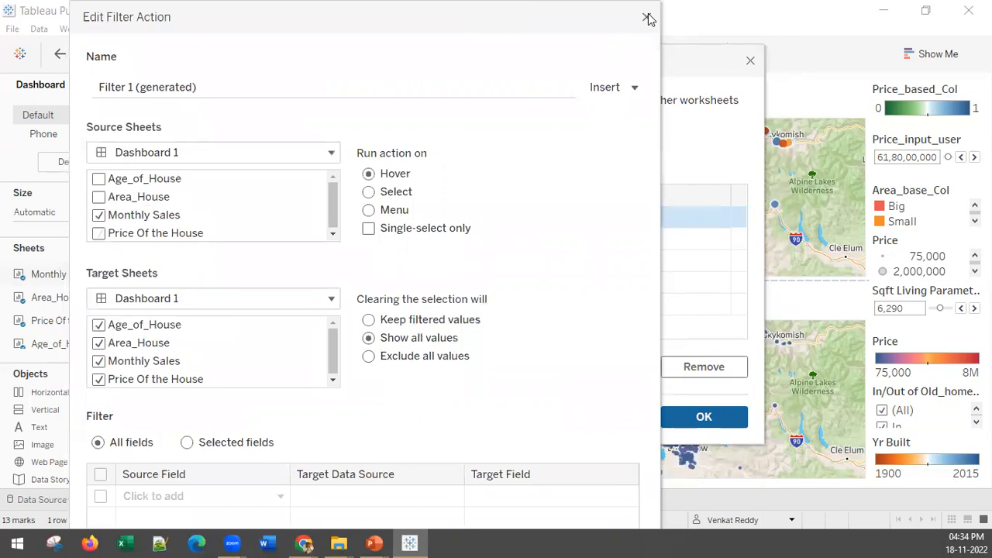
pyautogui.click(648, 17)
pyautogui.click(704, 416)
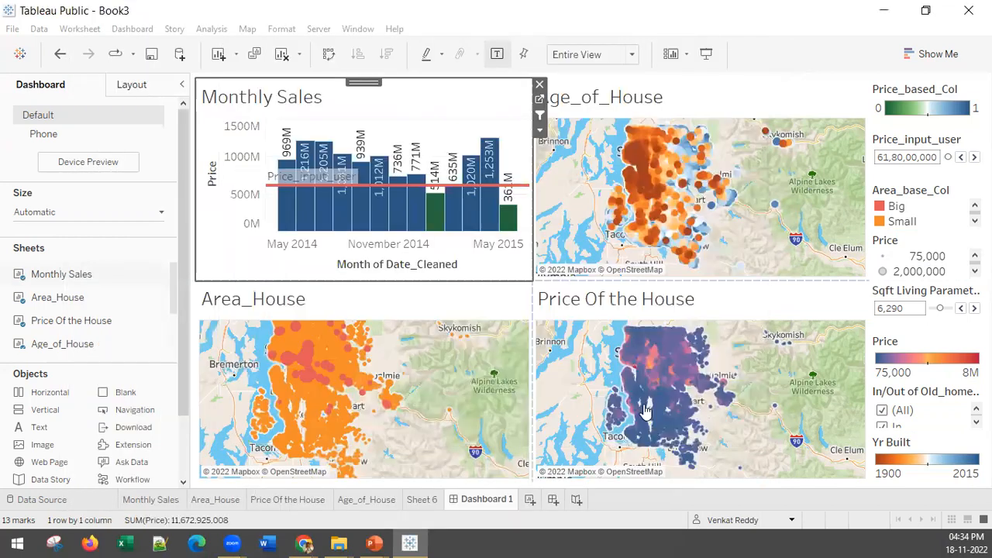
pyautogui.click(490, 155)
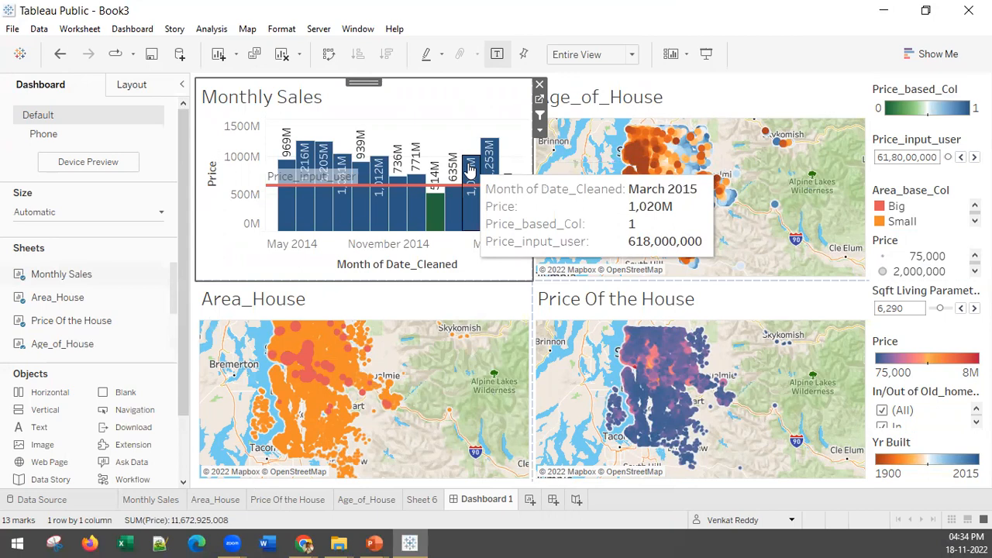
# Set the Filter 1 (generated) dashboard action to run on Hover and apply the change.
pyautogui.click(131, 29)
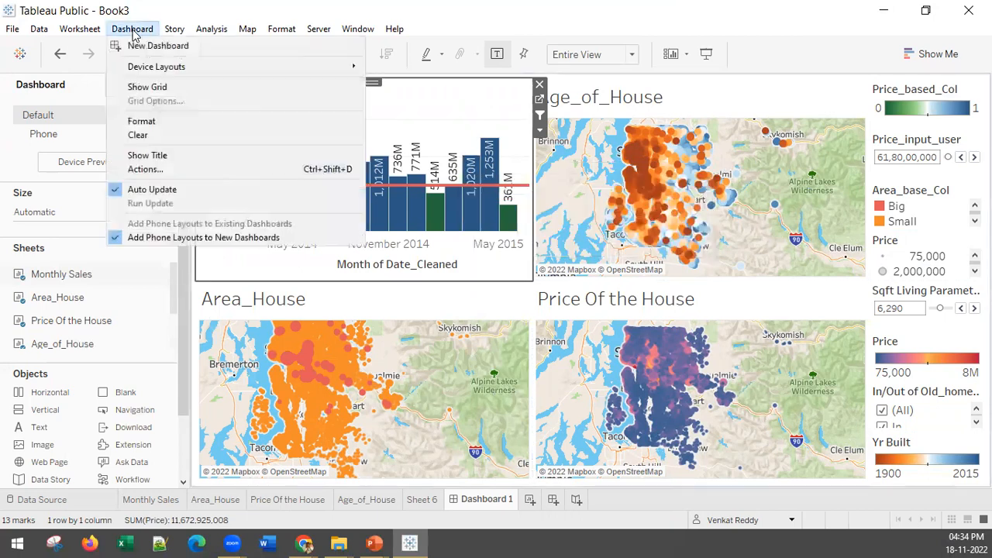
pyautogui.click(147, 169)
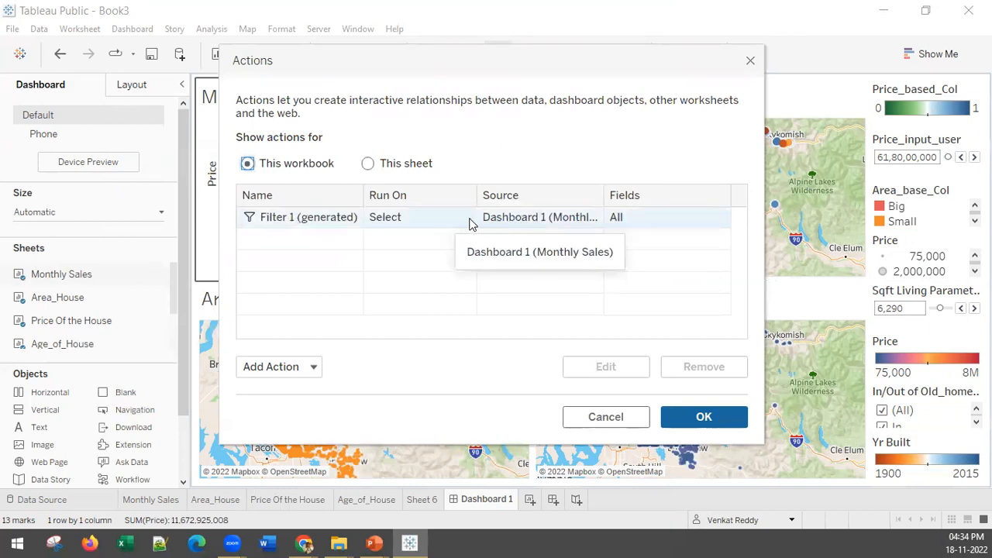
pyautogui.click(419, 219)
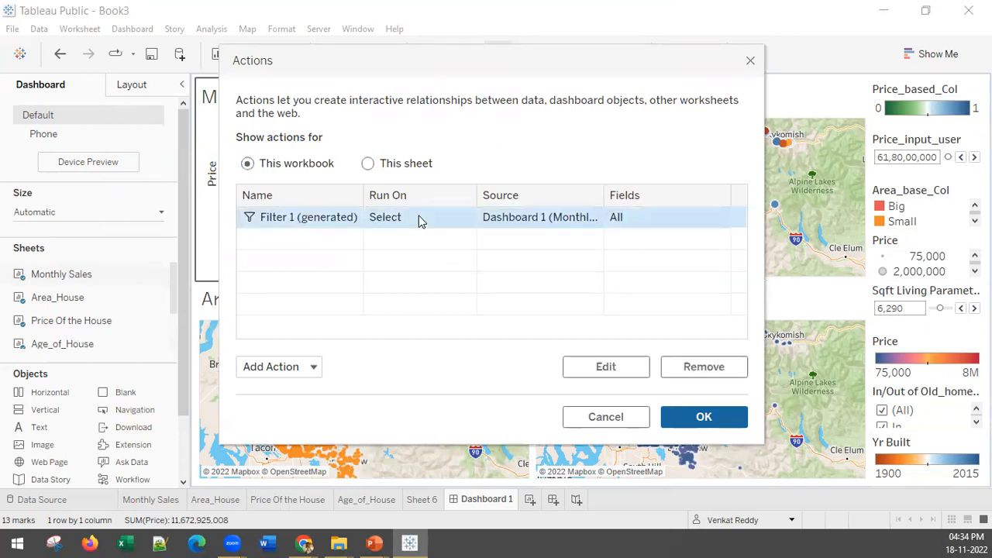
pyautogui.click(591, 363)
pyautogui.click(523, 174)
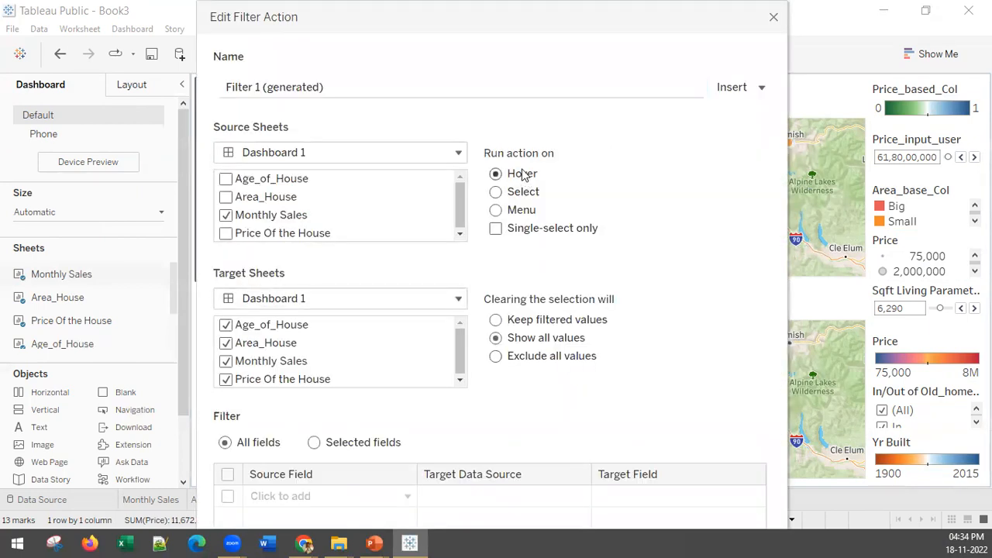
pyautogui.moveTo(620, 17); pyautogui.dragTo(531, 24)
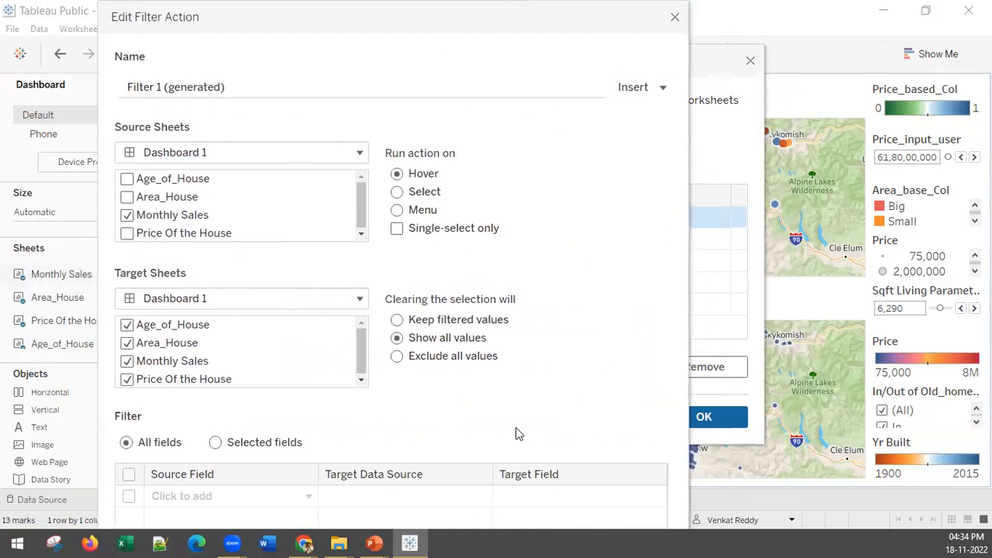
pyautogui.moveTo(605, 6); pyautogui.dragTo(553, 7)
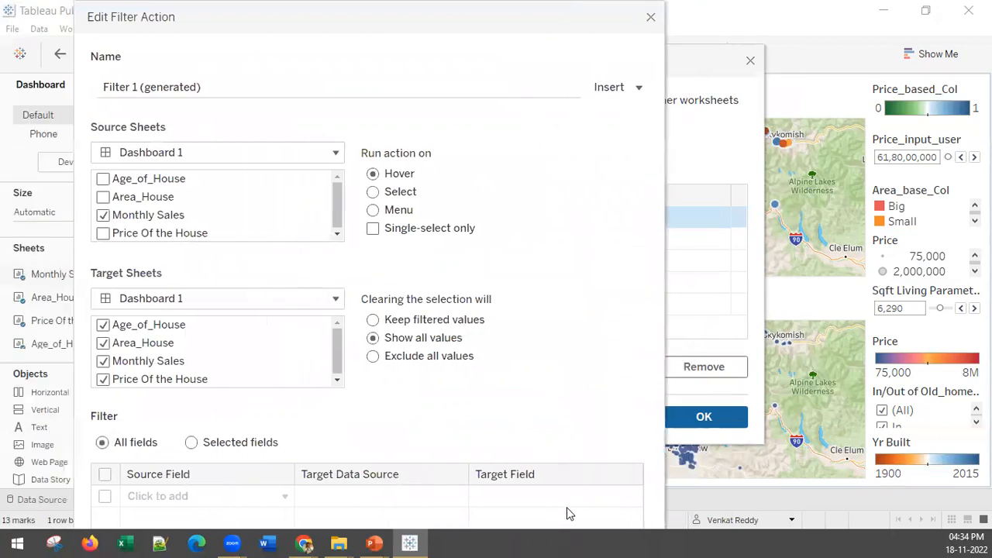
pyautogui.moveTo(486, 13); pyautogui.dragTo(489, 51)
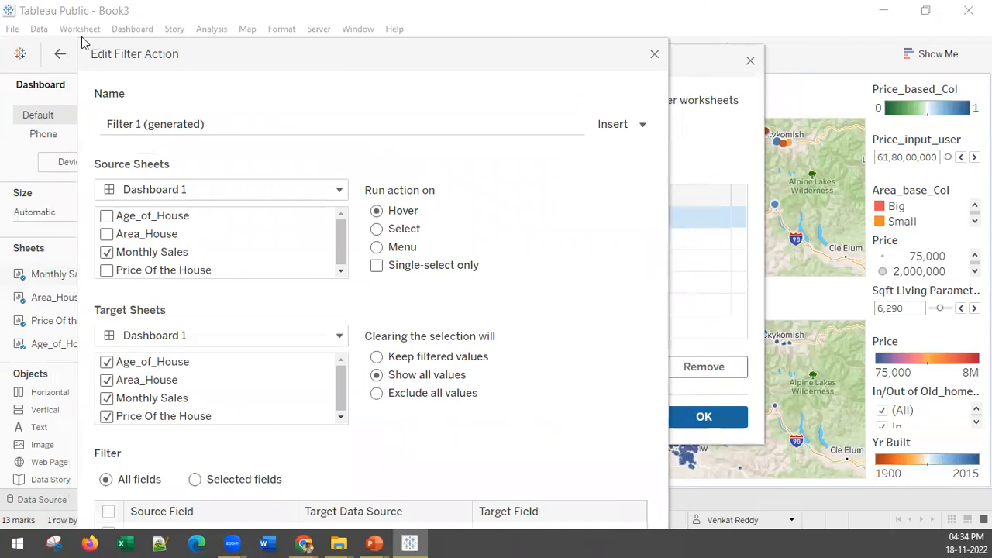
pyautogui.moveTo(98, 38); pyautogui.dragTo(220, 6)
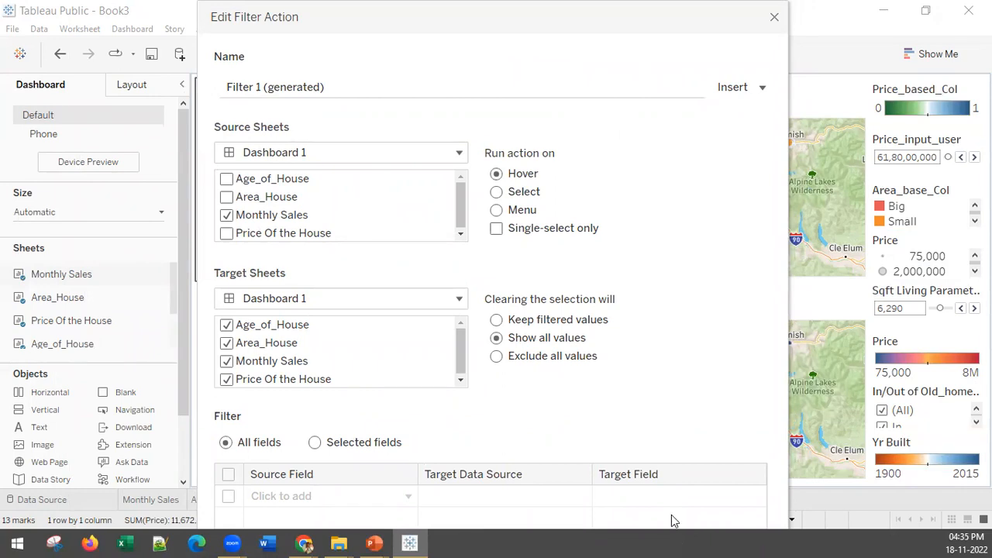
pyautogui.moveTo(428, 11); pyautogui.dragTo(188, 50)
pyautogui.press('Escape')
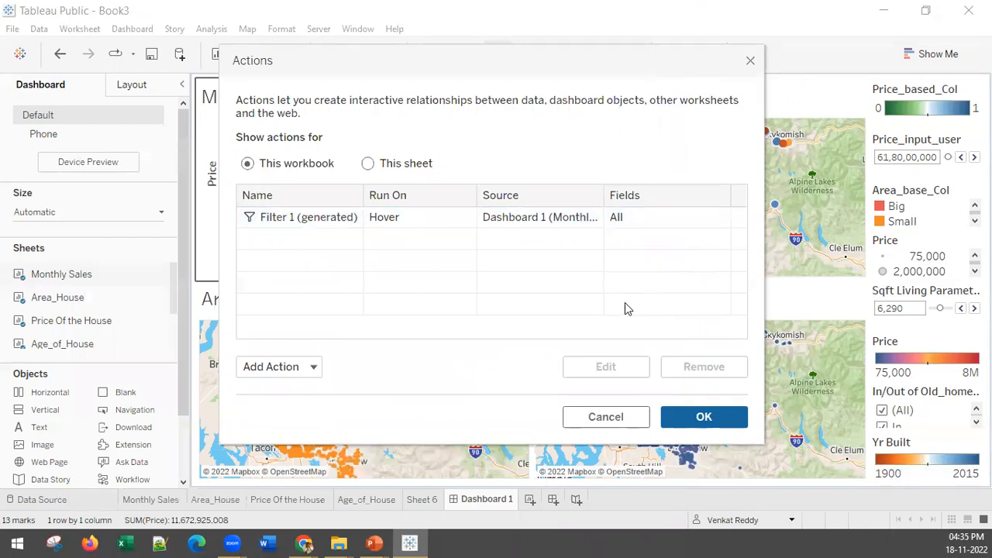
pyautogui.click(700, 419)
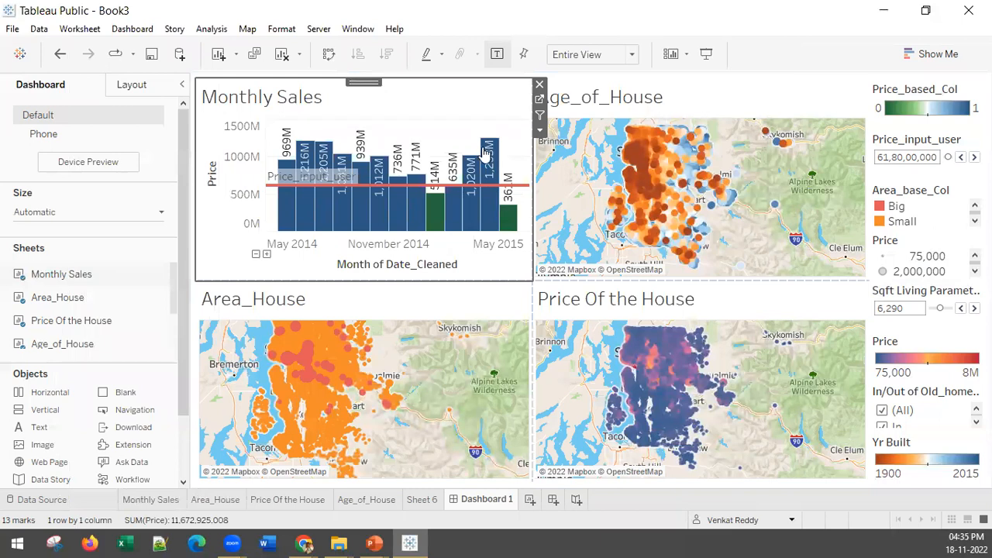
# Test the Hover filter by pointing at the April 2015, January 2015, June 2014, May 2015 and May 2014 bars in turn.
pyautogui.moveTo(487, 153)
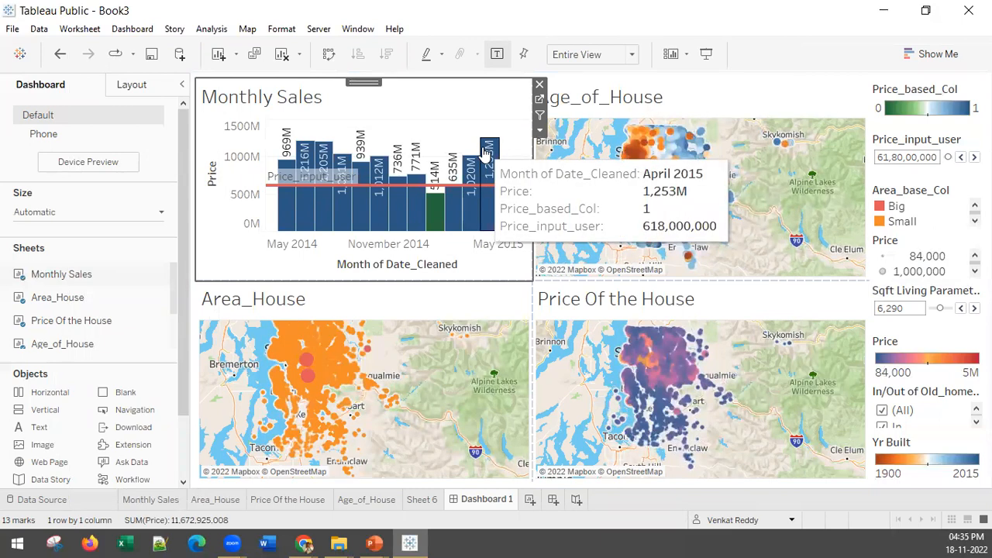
pyautogui.moveTo(436, 217)
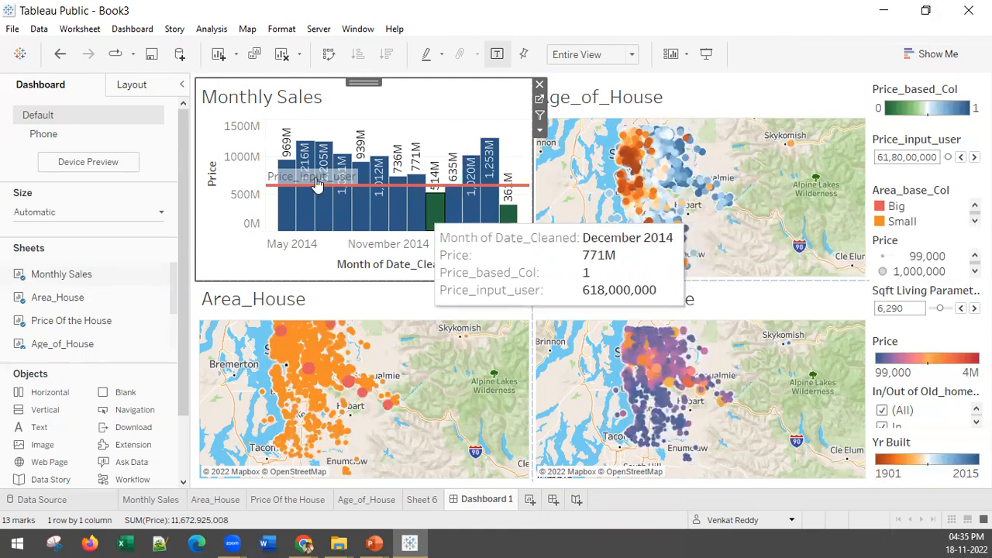
pyautogui.moveTo(306, 152)
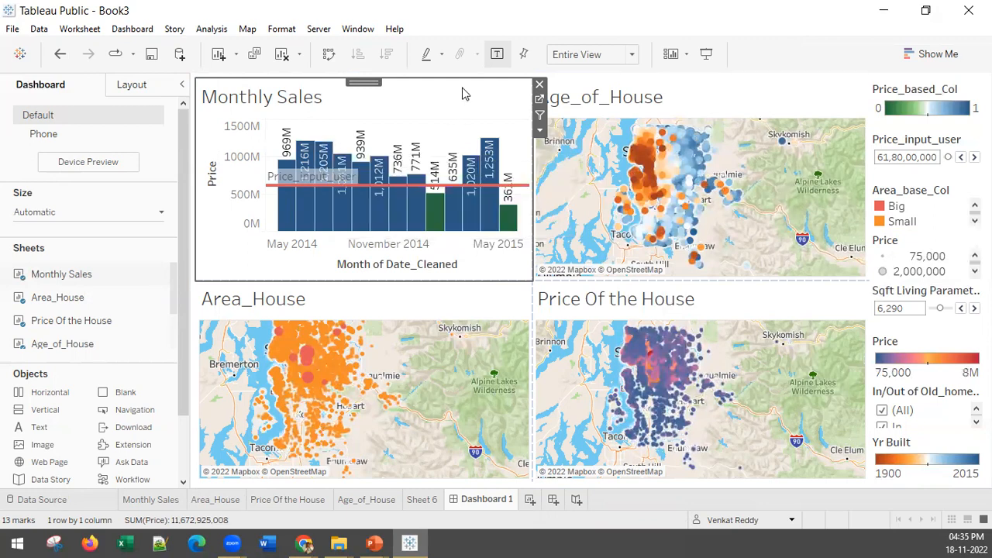
pyautogui.moveTo(509, 229)
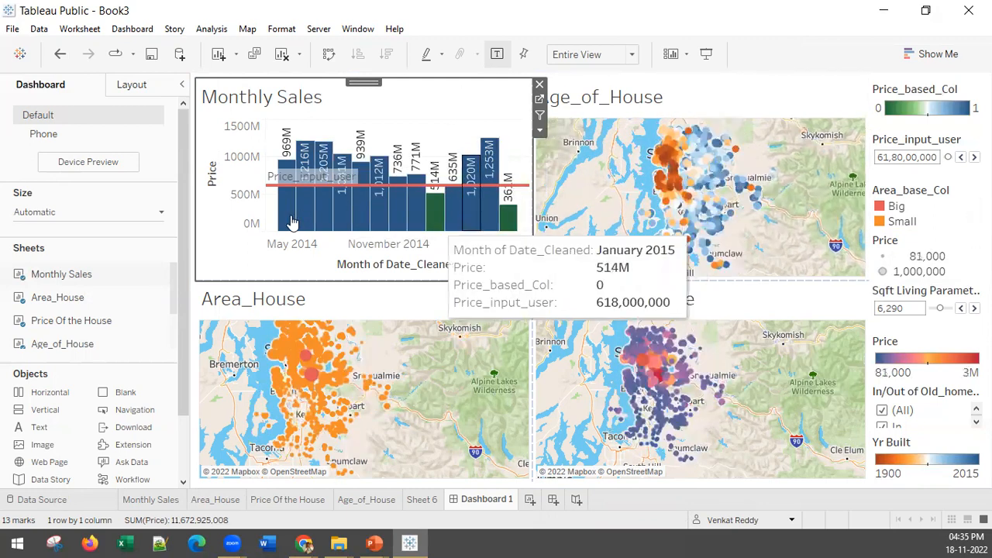
pyautogui.moveTo(292, 223)
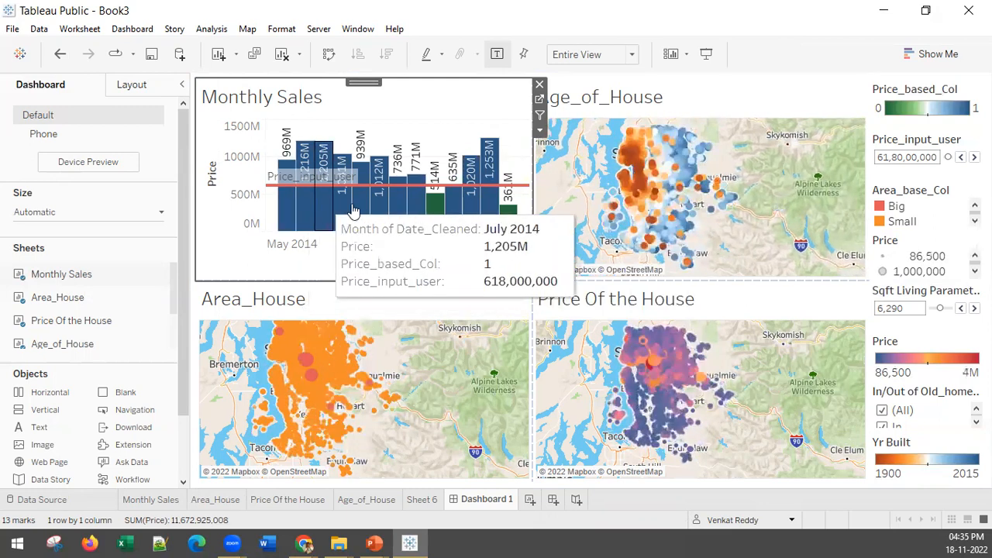
pyautogui.moveTo(519, 210)
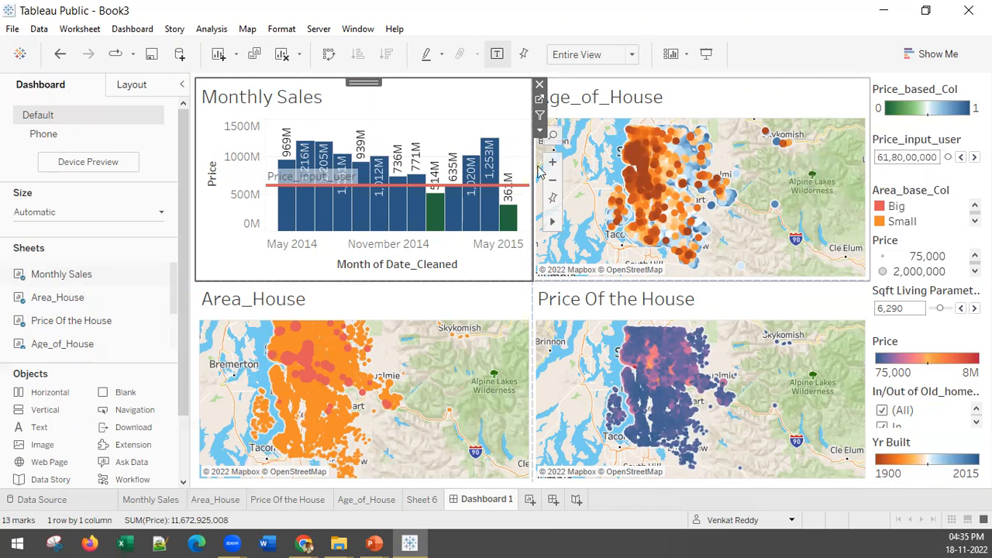
# Select the dense northern cluster of houses on the Age_of_House map to check how the selection interacts with the other views.
pyautogui.moveTo(614, 119); pyautogui.dragTo(692, 214)
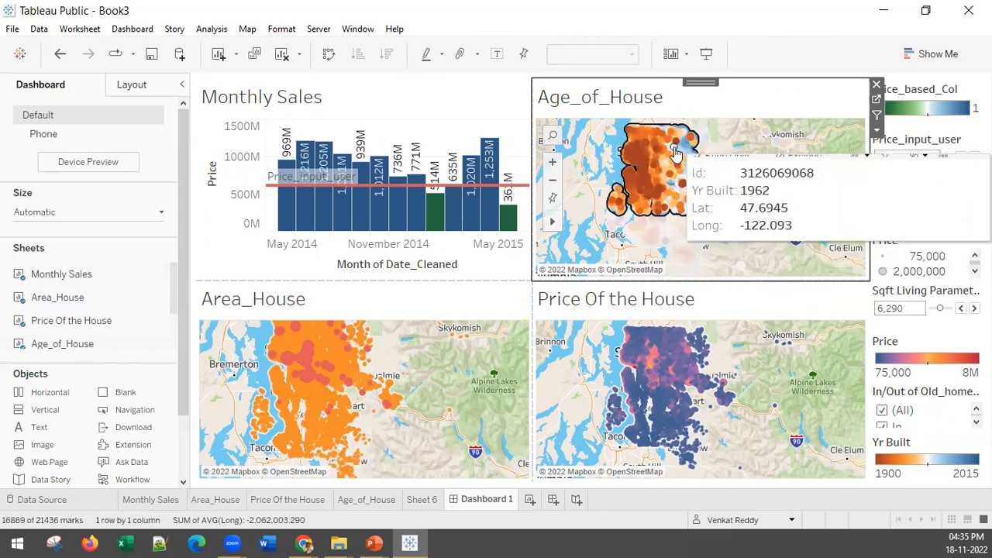
pyautogui.moveTo(676, 152)
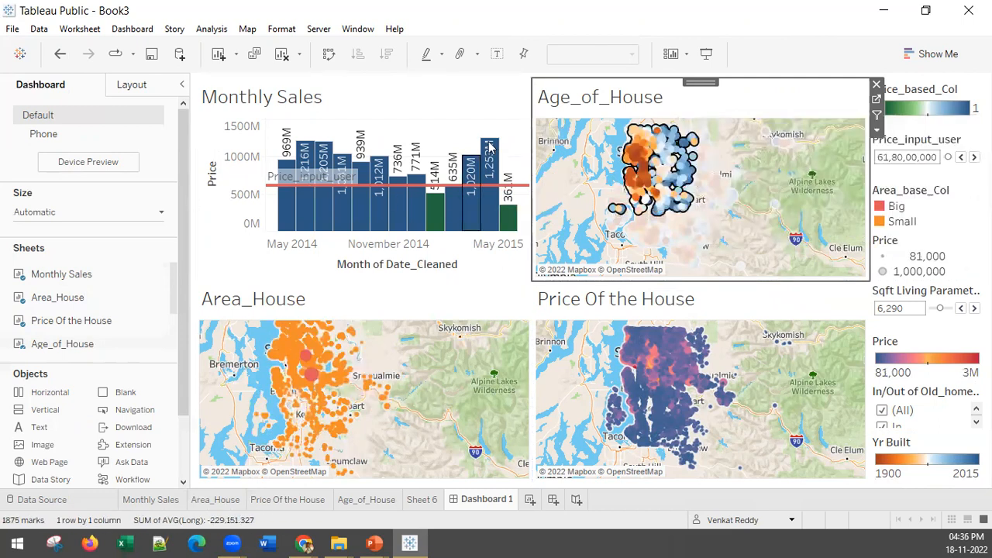
# Add a Highlight action to Dashboard 1 with Age_of_House as its only source sheet, running on Select.
pyautogui.click(463, 129)
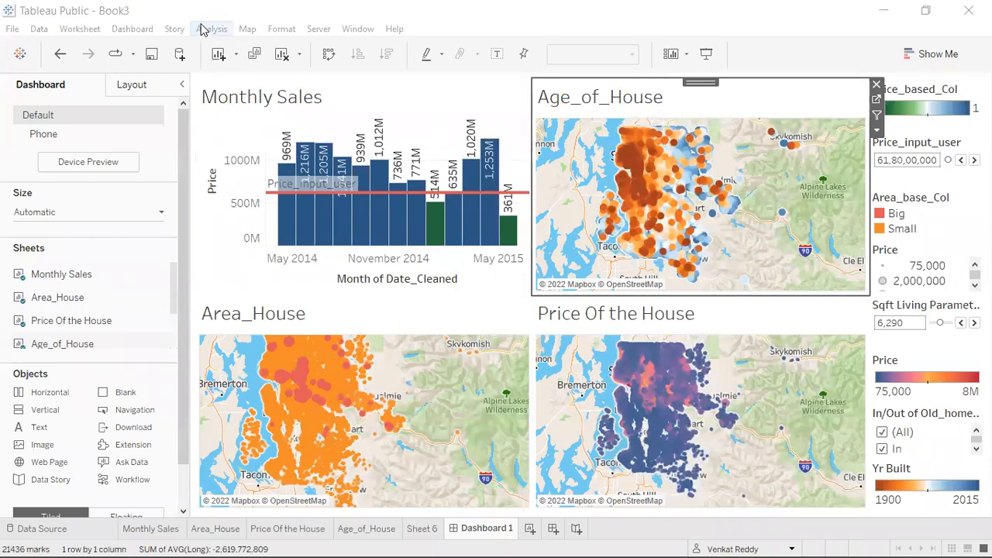
pyautogui.click(131, 29)
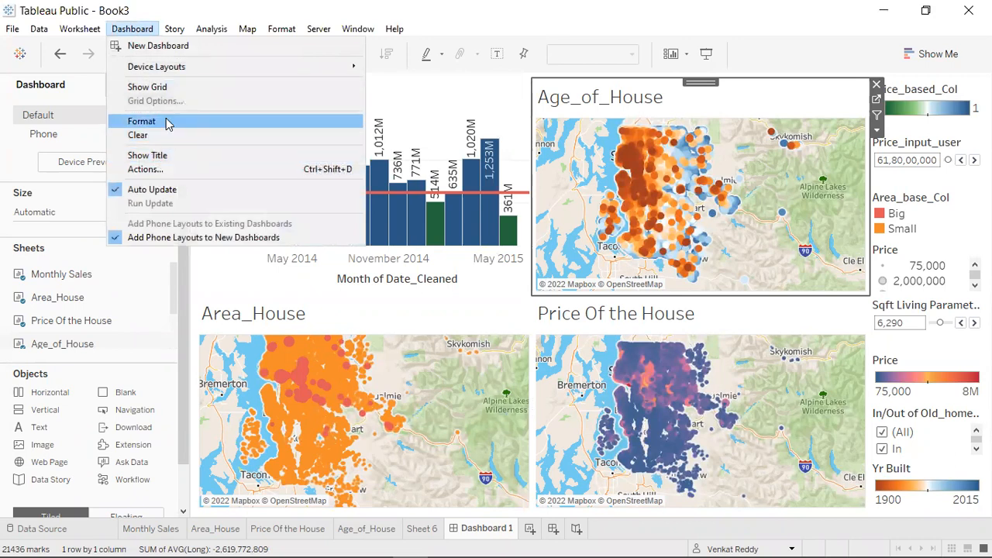
pyautogui.click(163, 169)
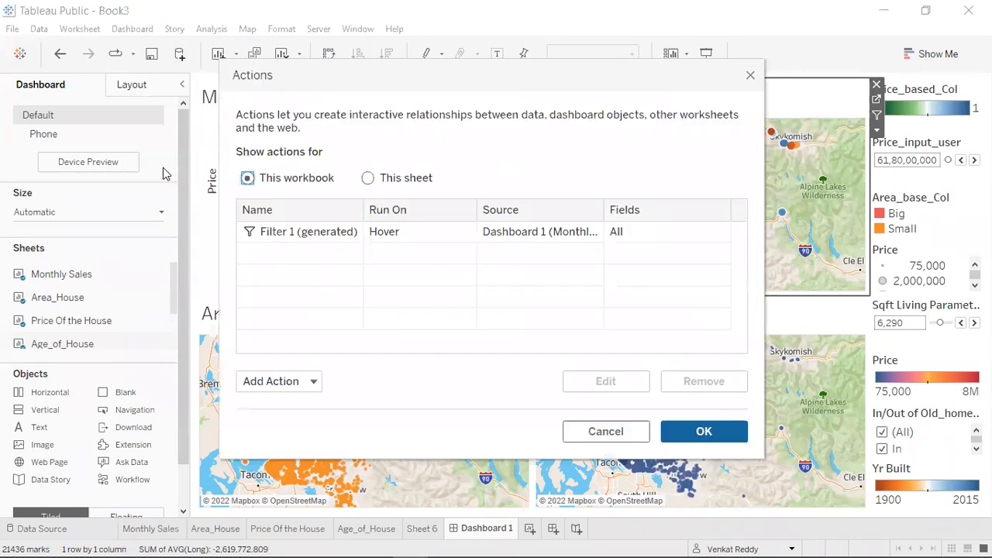
pyautogui.click(309, 382)
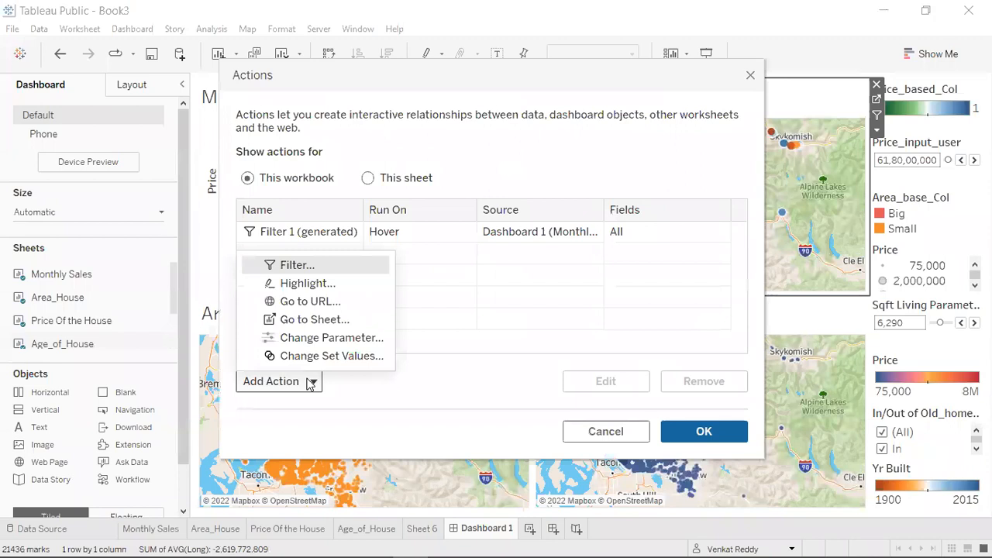
pyautogui.click(301, 286)
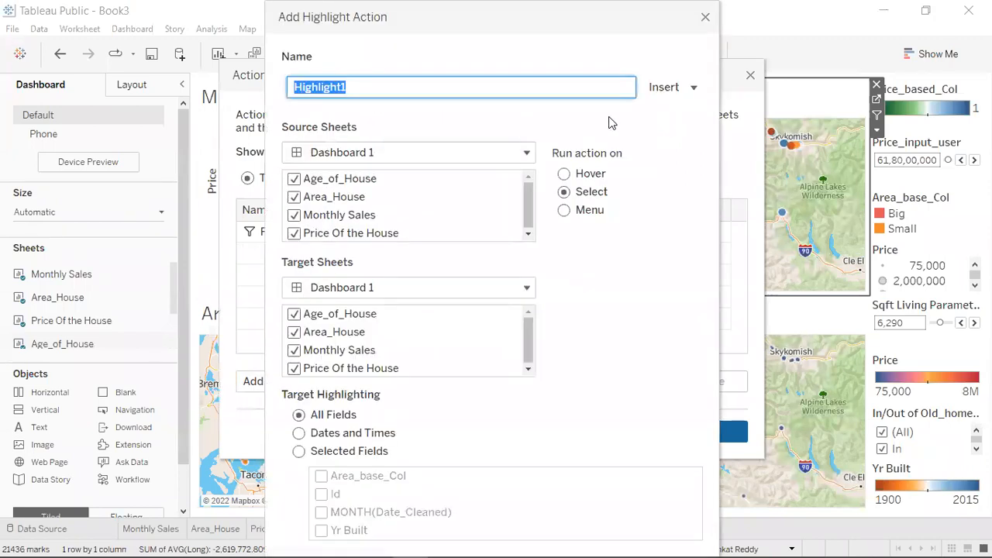
pyautogui.click(293, 197)
pyautogui.click(294, 214)
pyautogui.click(293, 234)
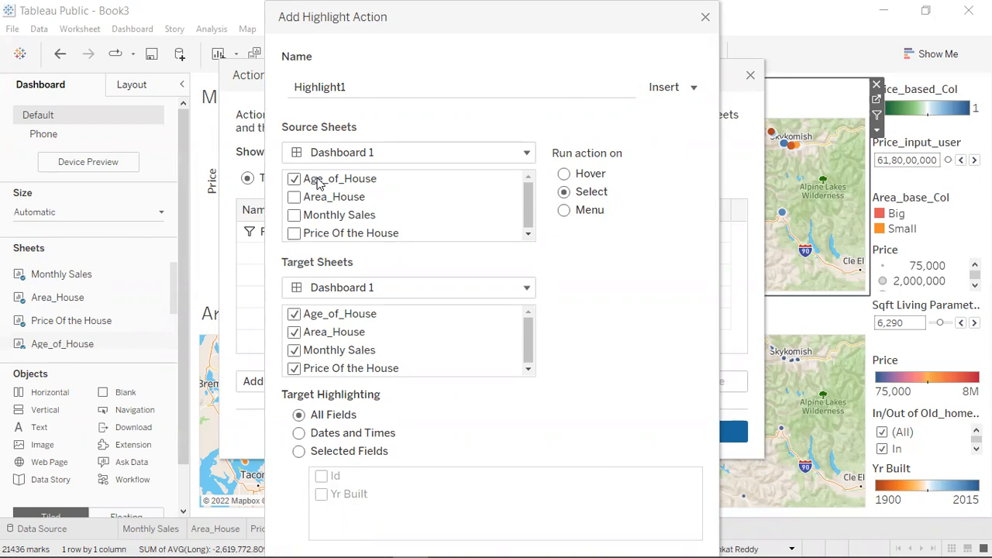
# Exclude Age_of_House from the Highlight action's target sheets, keep all fields for highlighting, and apply the action.
pyautogui.click(294, 314)
pyautogui.moveTo(558, 22); pyautogui.dragTo(0, 47)
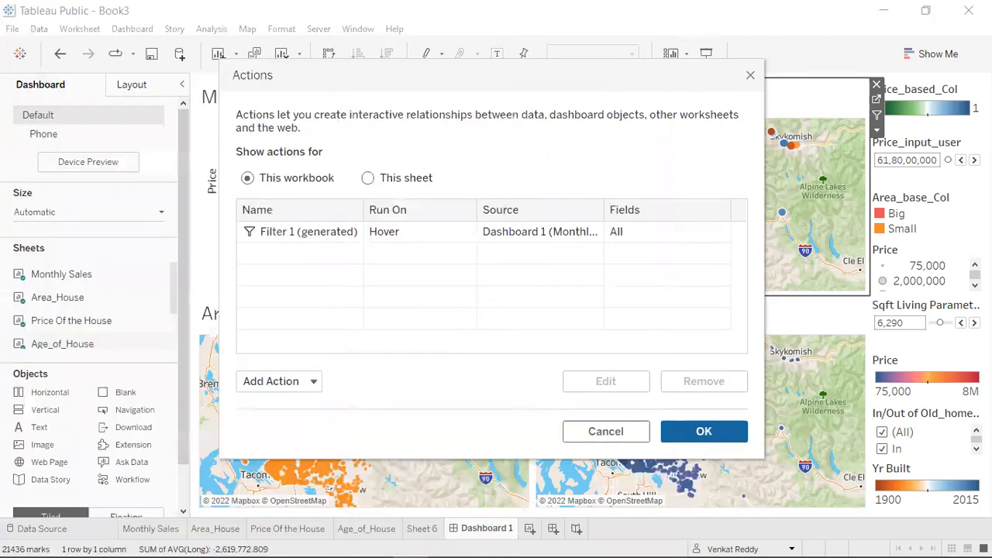
pyautogui.press('Return')
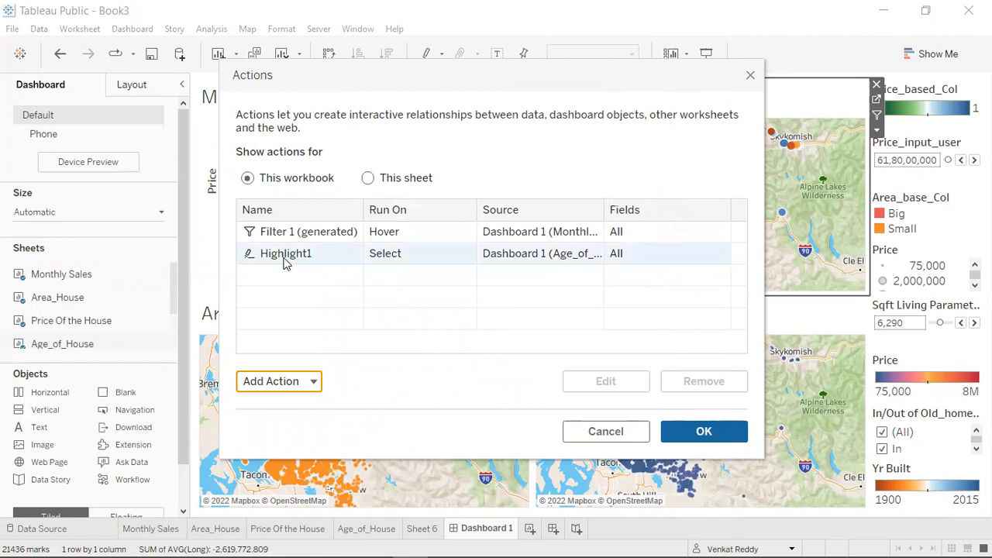
pyautogui.click(695, 436)
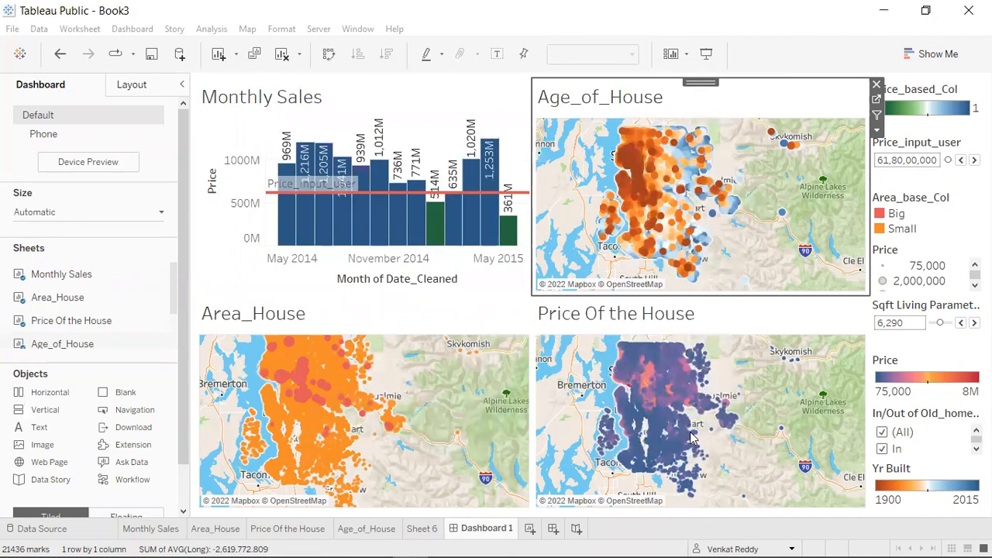
# Test the Highlight action by selecting the northern, eastern and western house clusters on the Age_of_House map in turn, and clear the selection.
pyautogui.moveTo(609, 123); pyautogui.dragTo(682, 194)
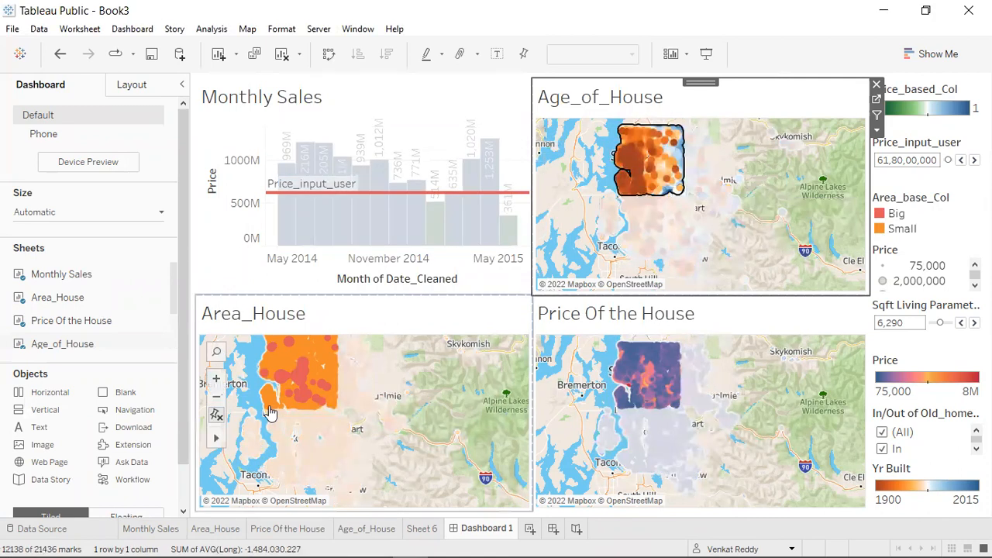
pyautogui.click(781, 191)
pyautogui.moveTo(756, 245); pyautogui.dragTo(674, 143)
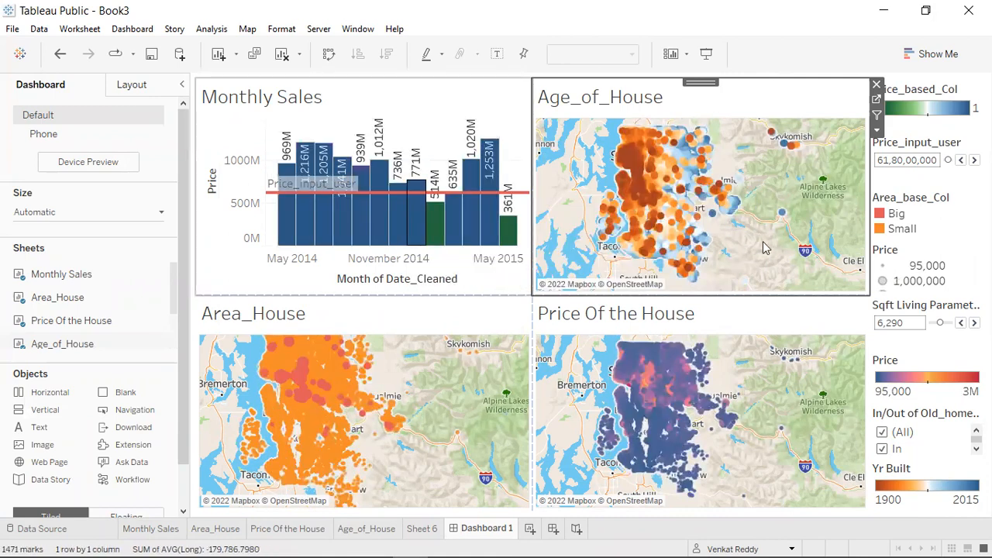
pyautogui.moveTo(756, 256); pyautogui.dragTo(656, 140)
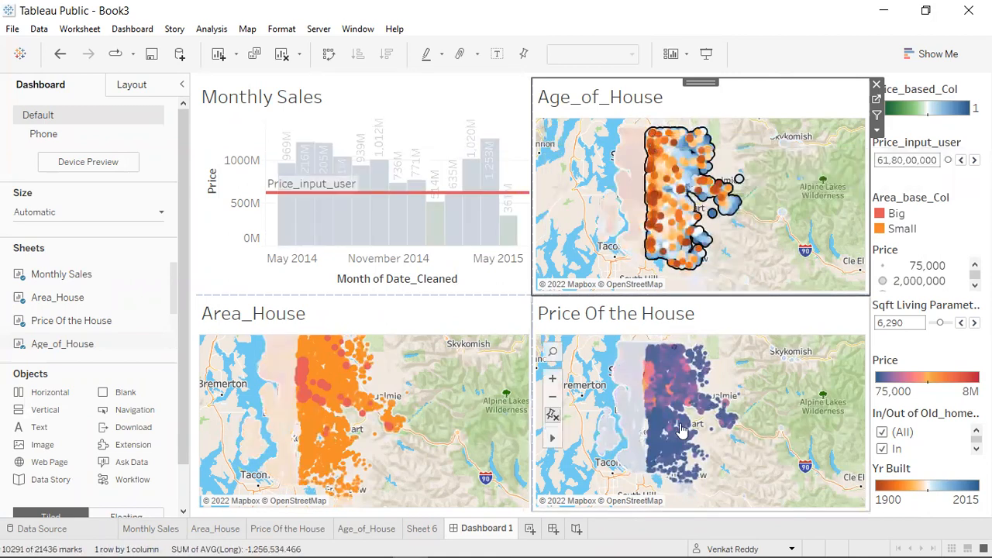
pyautogui.moveTo(597, 124); pyautogui.dragTo(651, 248)
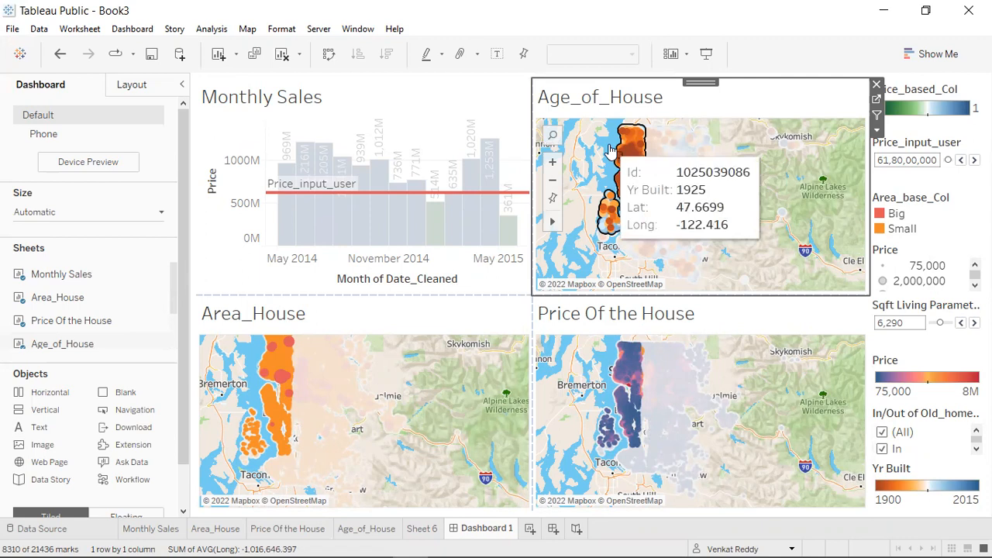
pyautogui.click(610, 134)
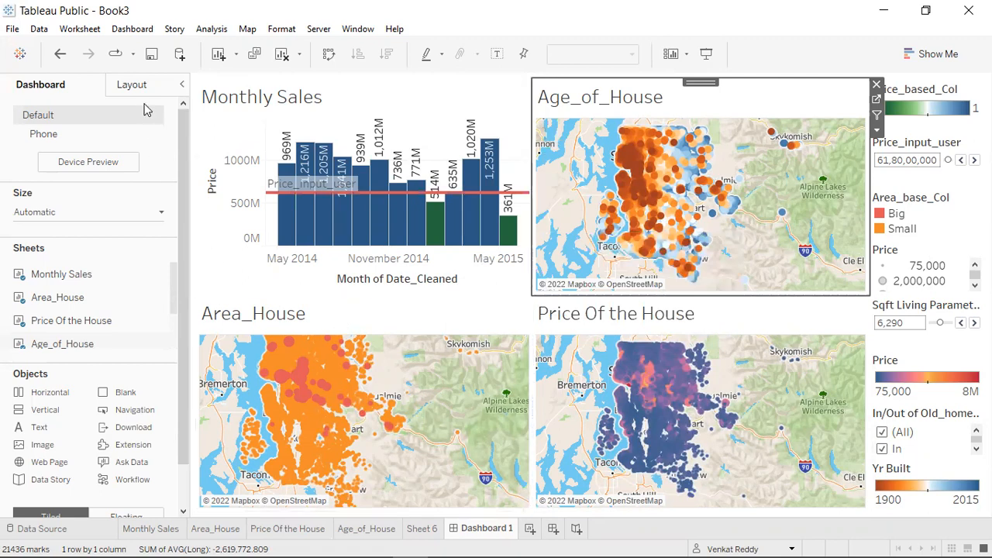
pyautogui.click(351, 317)
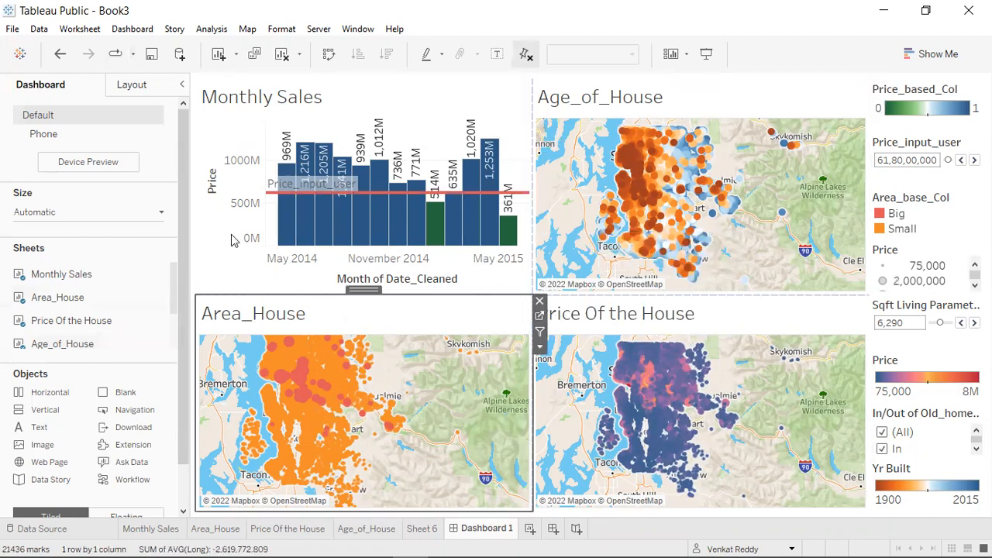
pyautogui.click(141, 34)
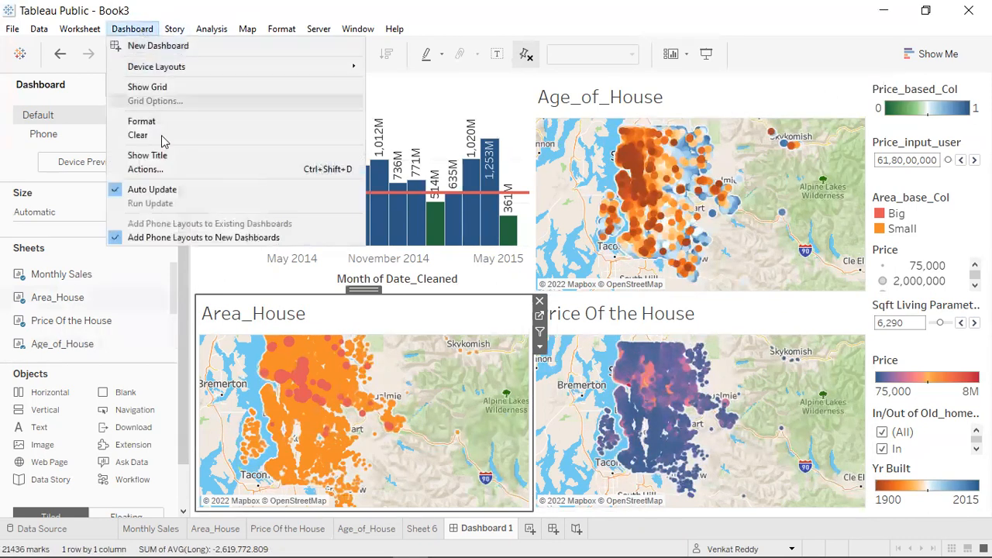
pyautogui.click(151, 171)
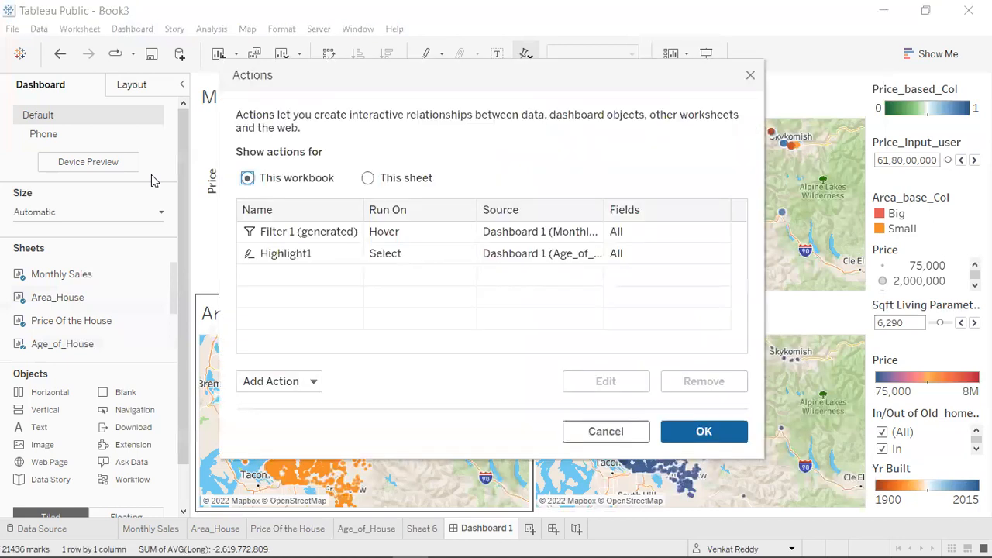
pyautogui.click(306, 381)
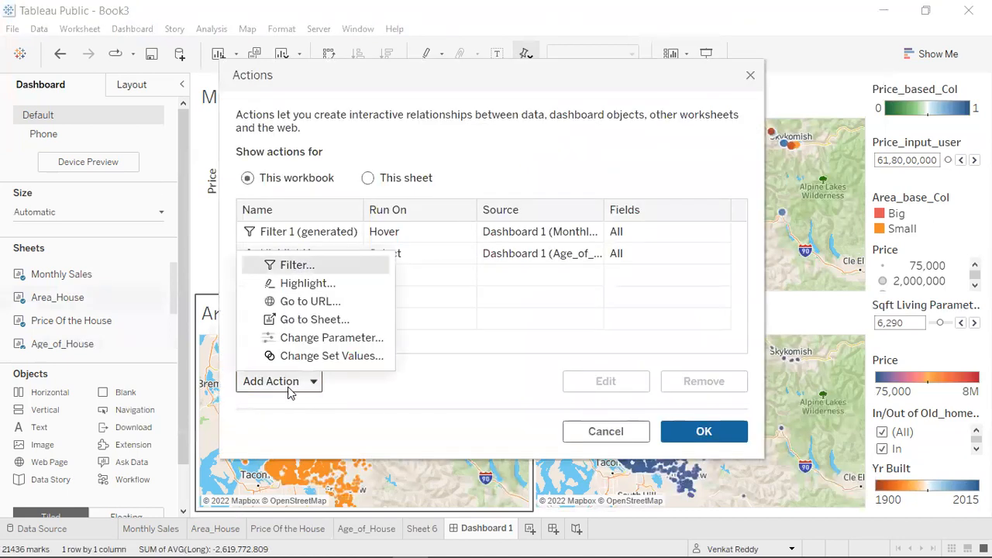
pyautogui.click(299, 301)
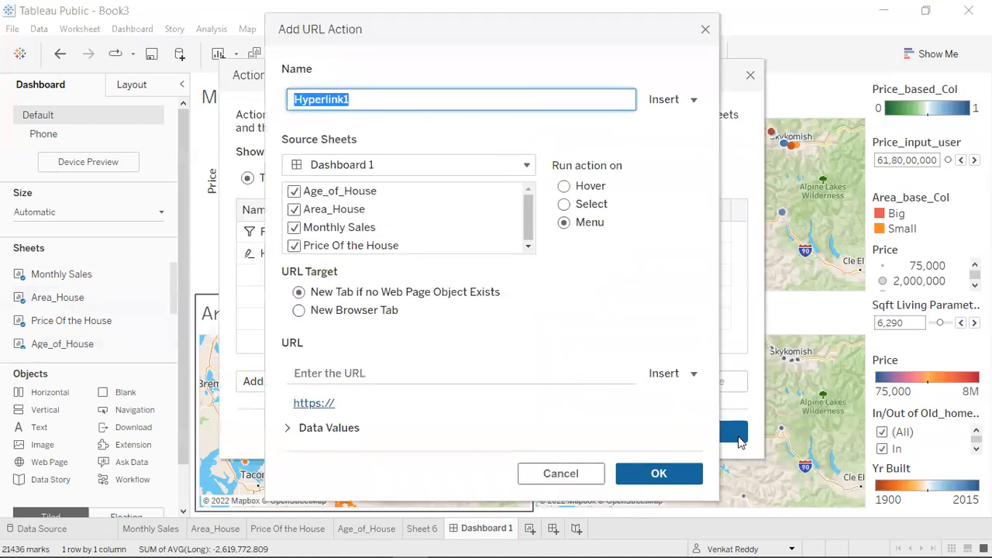
pyautogui.click(705, 30)
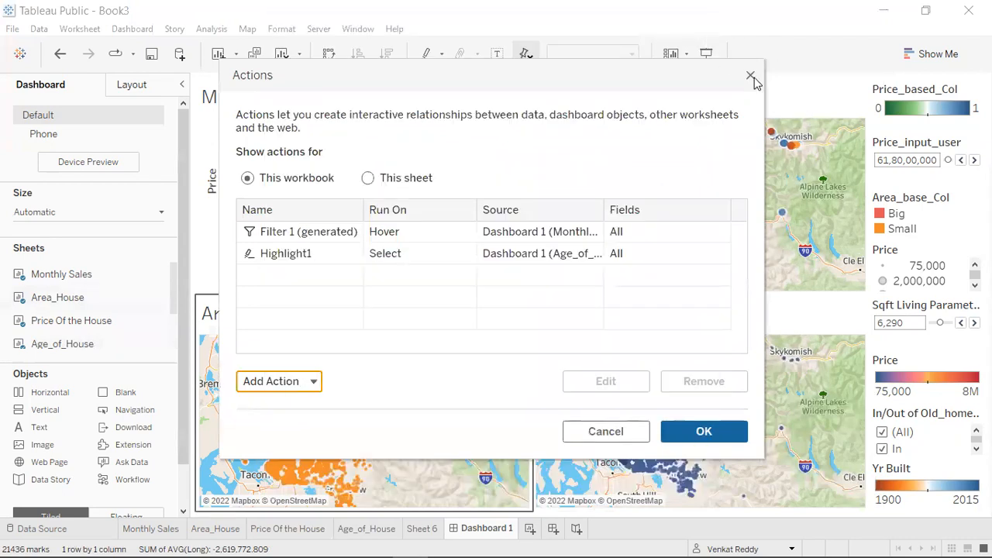
pyautogui.click(750, 76)
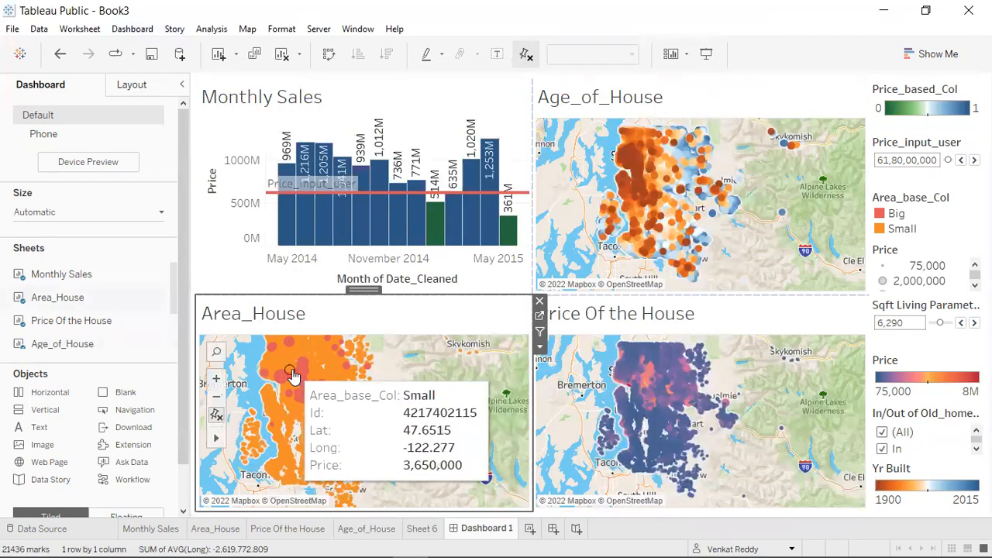
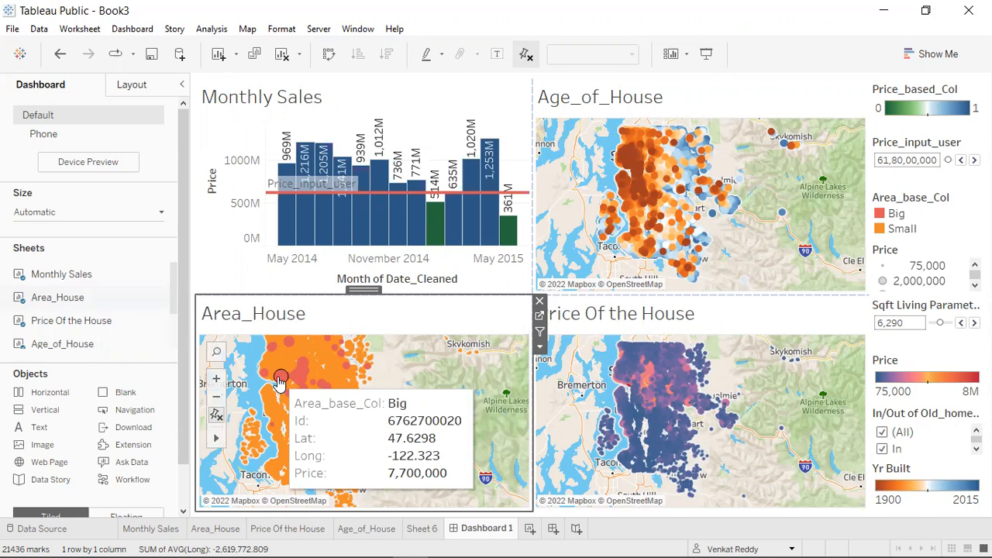
# Add a Go to URL action to Dashboard 1 with Area_House as its only source sheet.
pyautogui.click(131, 29)
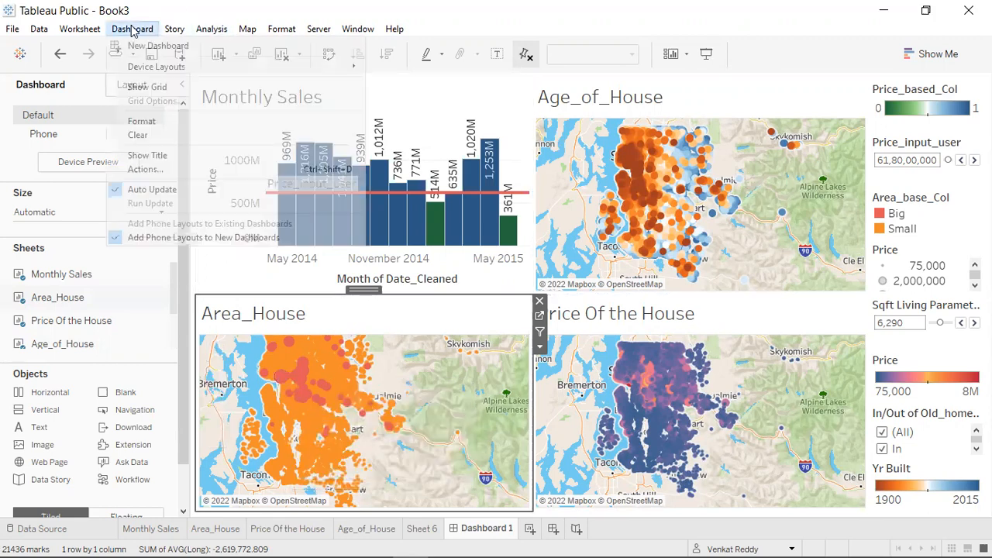
pyautogui.click(164, 169)
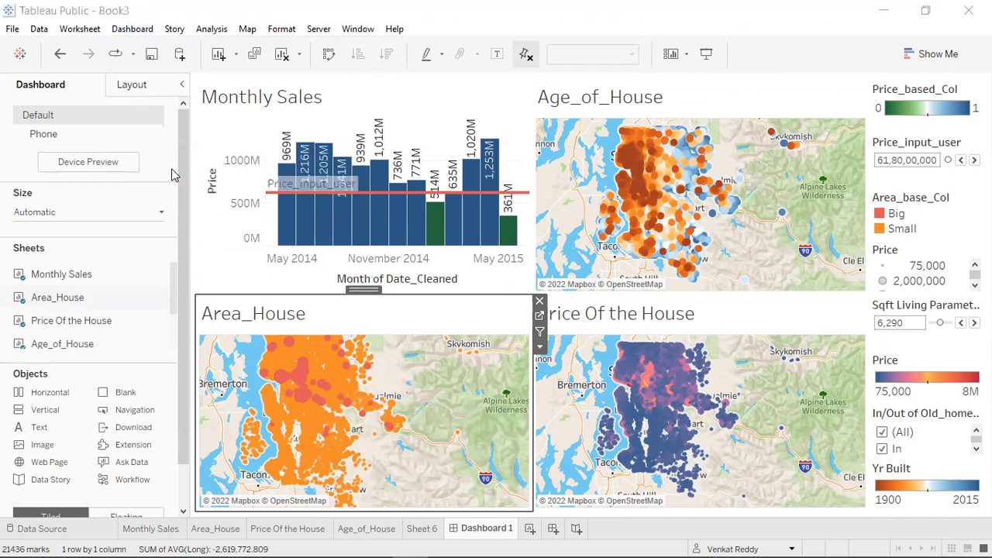
pyautogui.click(286, 388)
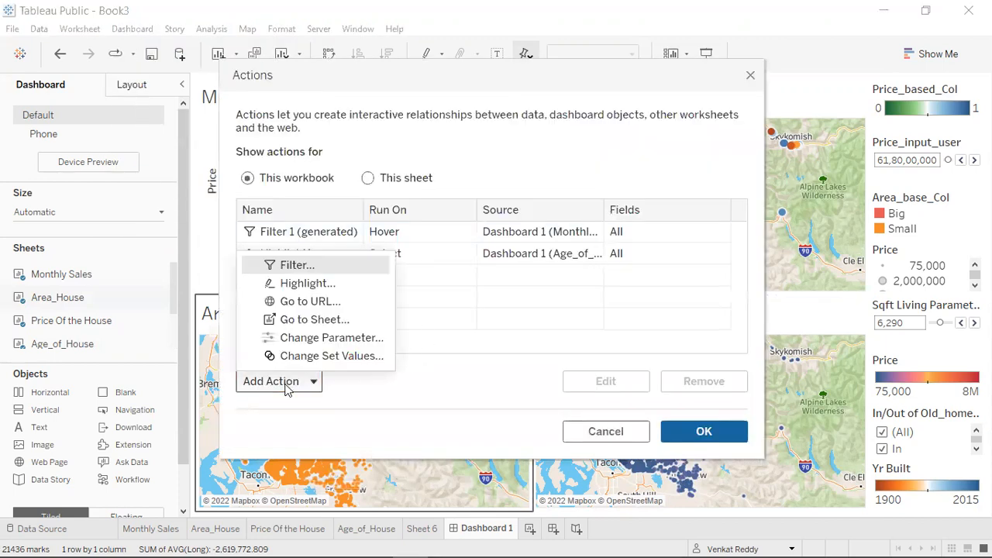
pyautogui.click(309, 310)
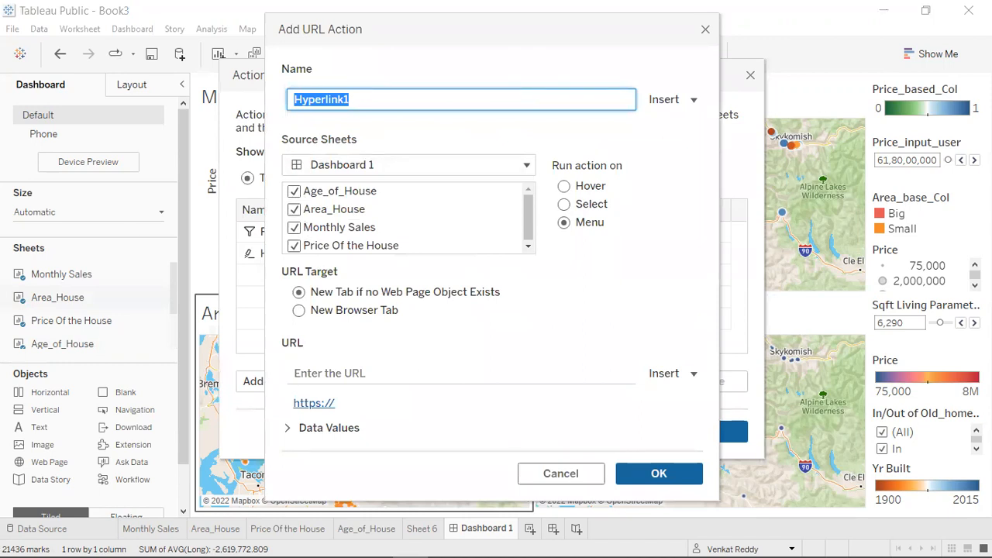
pyautogui.click(294, 227)
pyautogui.click(294, 246)
pyautogui.click(294, 191)
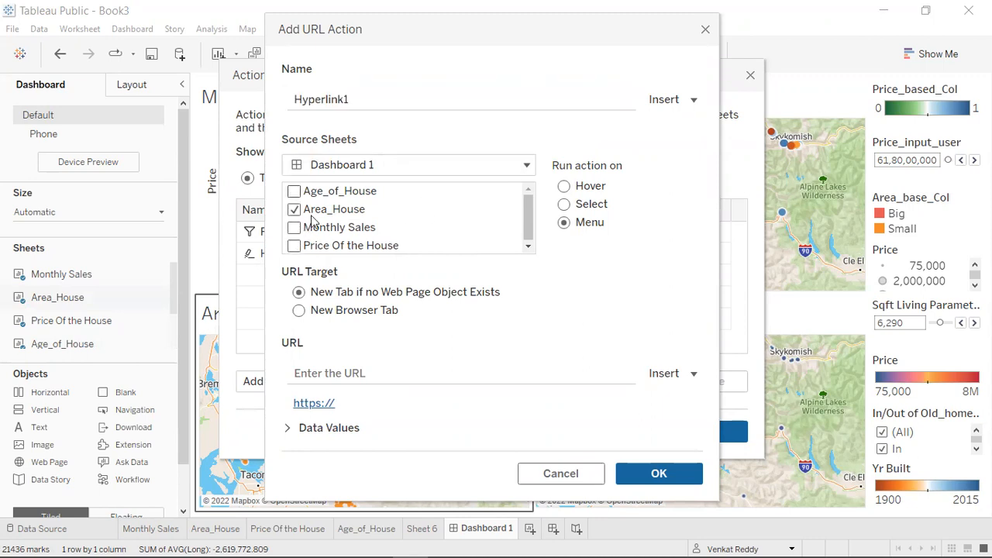
# Switch to the Chrome browser, open statinfer.com in a new tab and copy the site's address.
pyautogui.click(358, 373)
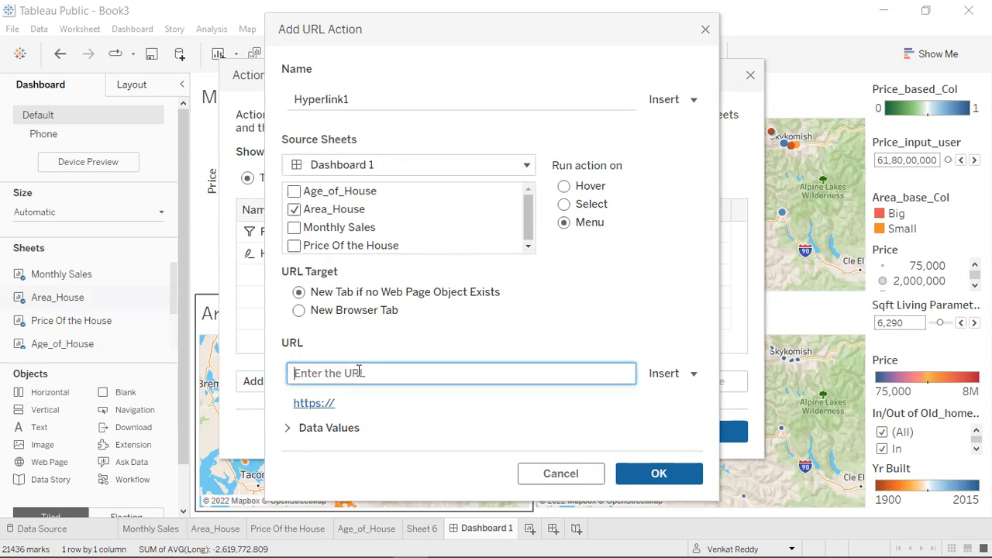
pyautogui.hotkey('alt', 'Tab')
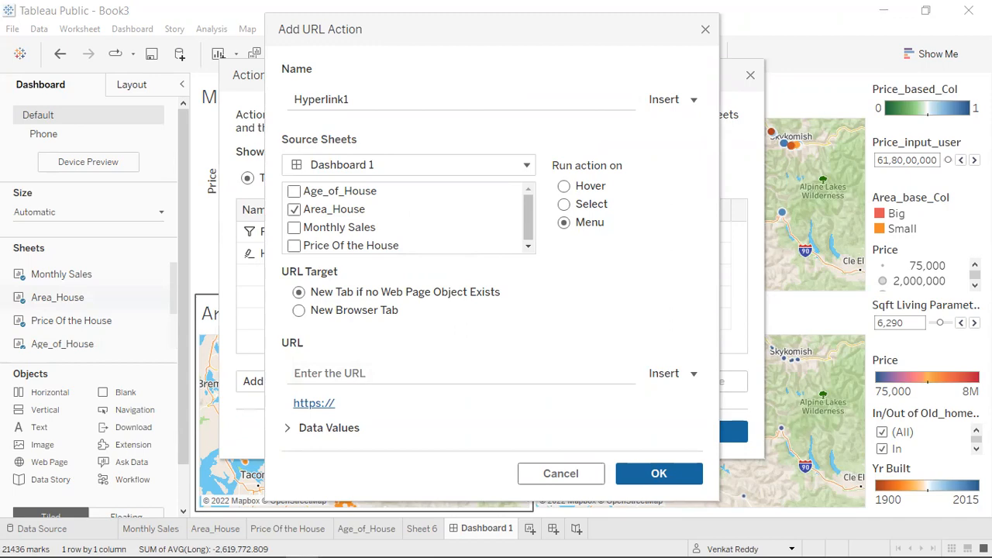
pyautogui.hotkey('alt', 'Tab')
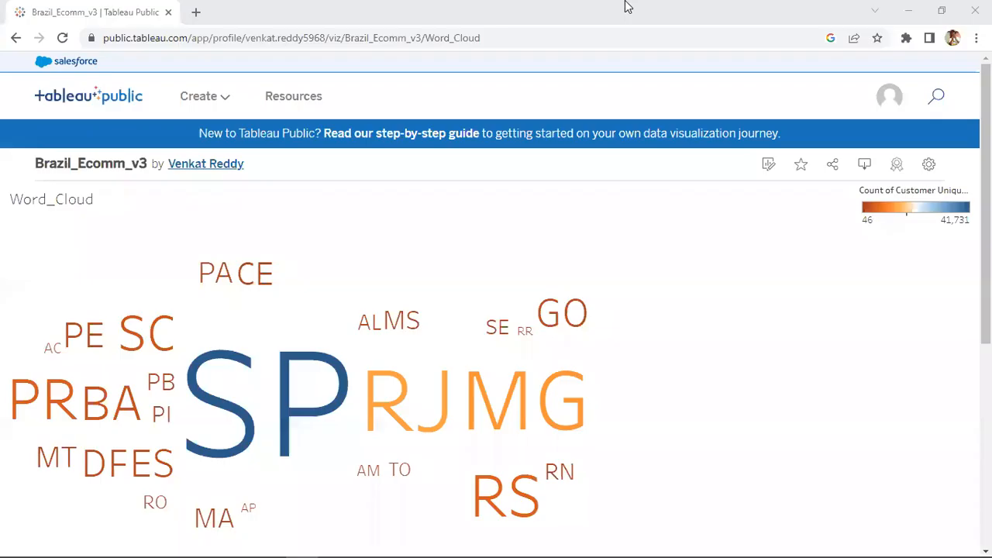
pyautogui.hotkey('ctrl', 't')
pyautogui.write('statinfer.com')
pyautogui.click(244, 38)
pyautogui.hotkey('ctrl', 'a')
pyautogui.press('Return')
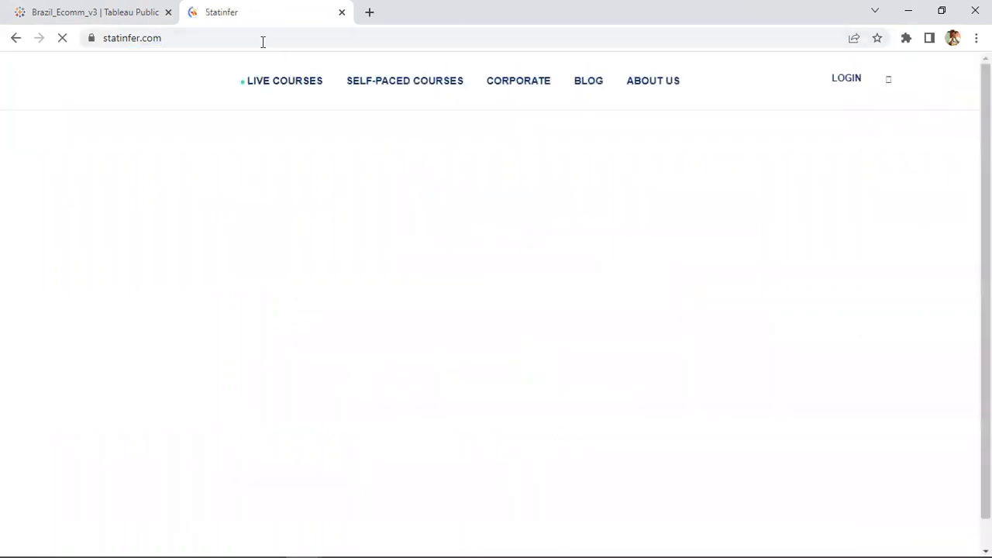
pyautogui.click(261, 43)
pyautogui.hotkey('ctrl', 'c')
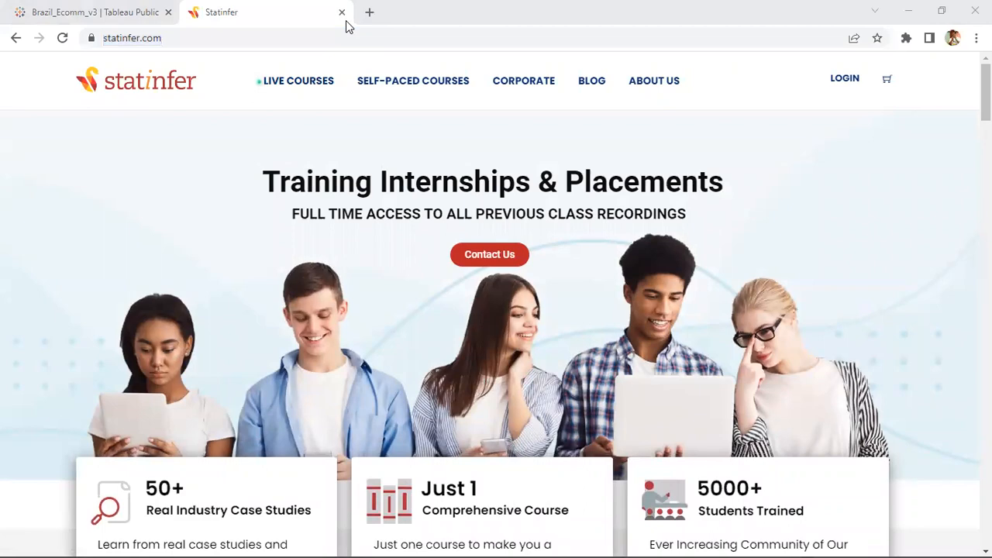
pyautogui.hotkey('alt', 'Tab')
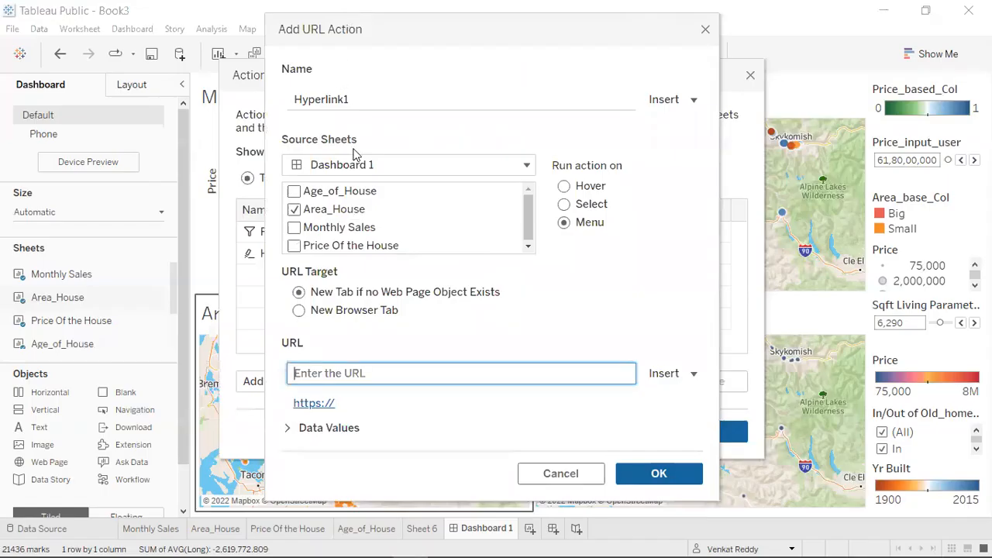
pyautogui.hotkey('ctrl', 'v')
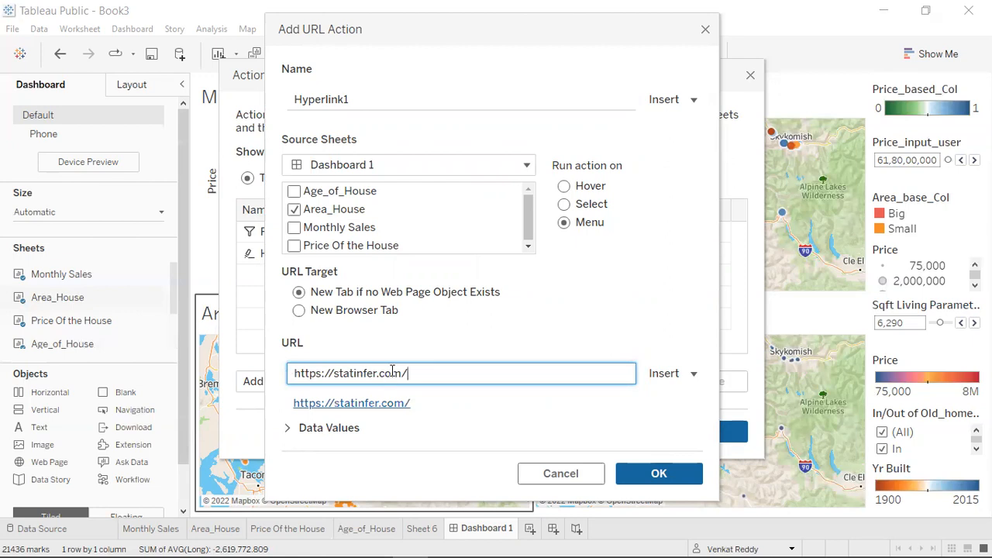
pyautogui.click(368, 318)
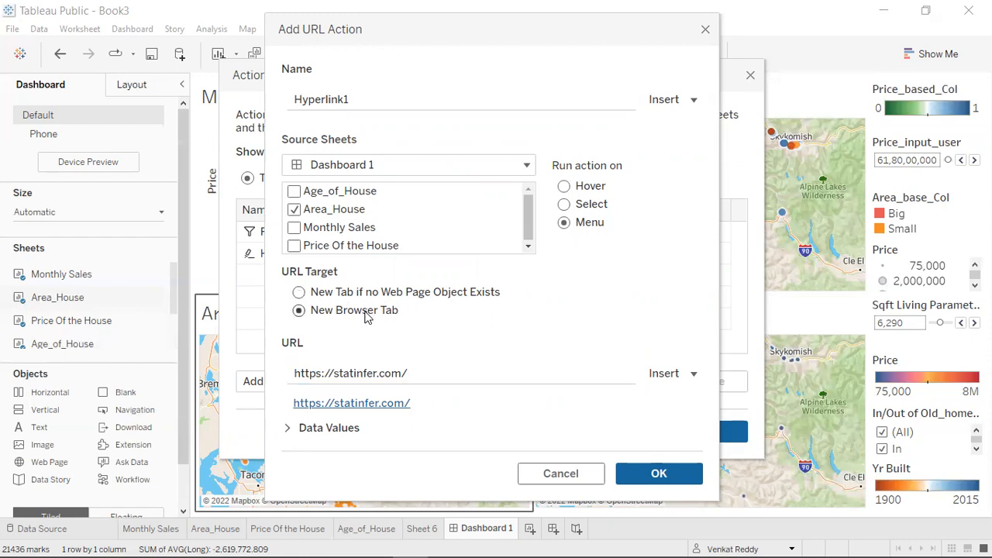
pyautogui.click(673, 474)
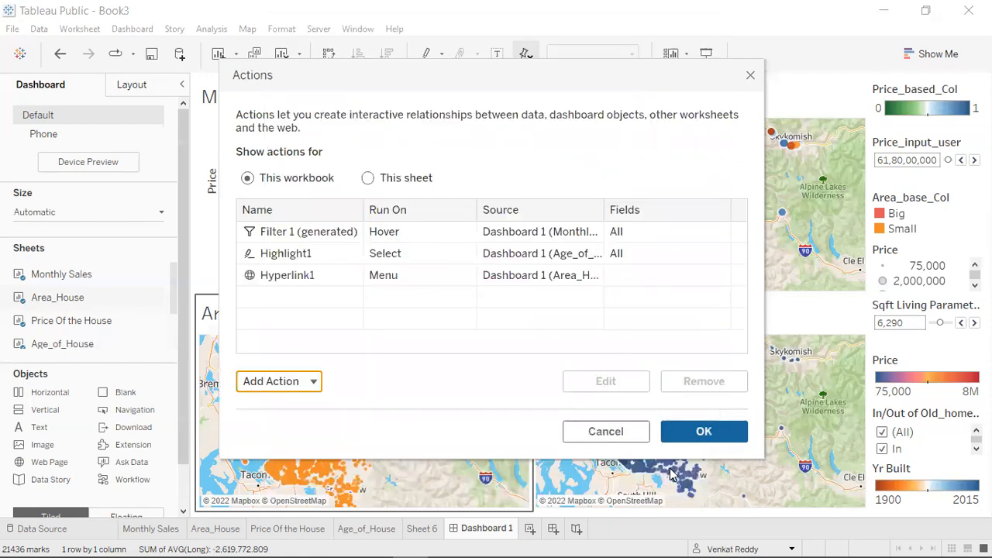
pyautogui.click(702, 439)
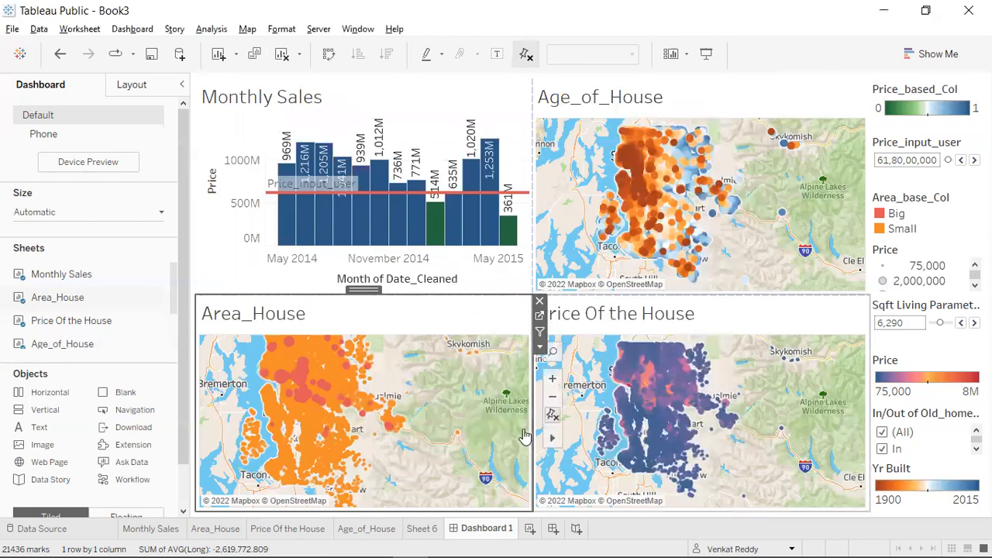
# Review the dashboard's action list, and select a house on the Area_House map to check the link in its tooltip.
pyautogui.moveTo(285, 378)
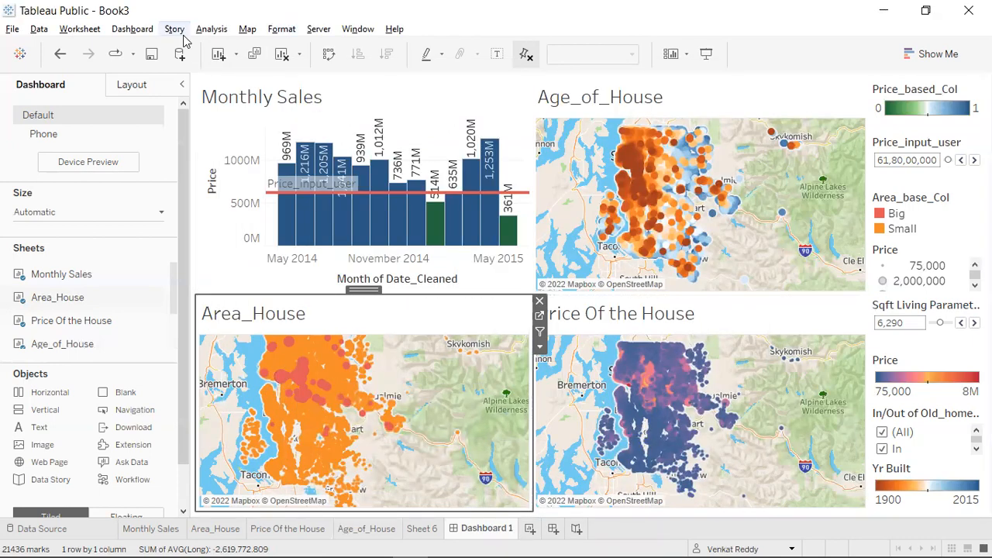
pyautogui.click(124, 31)
pyautogui.click(159, 169)
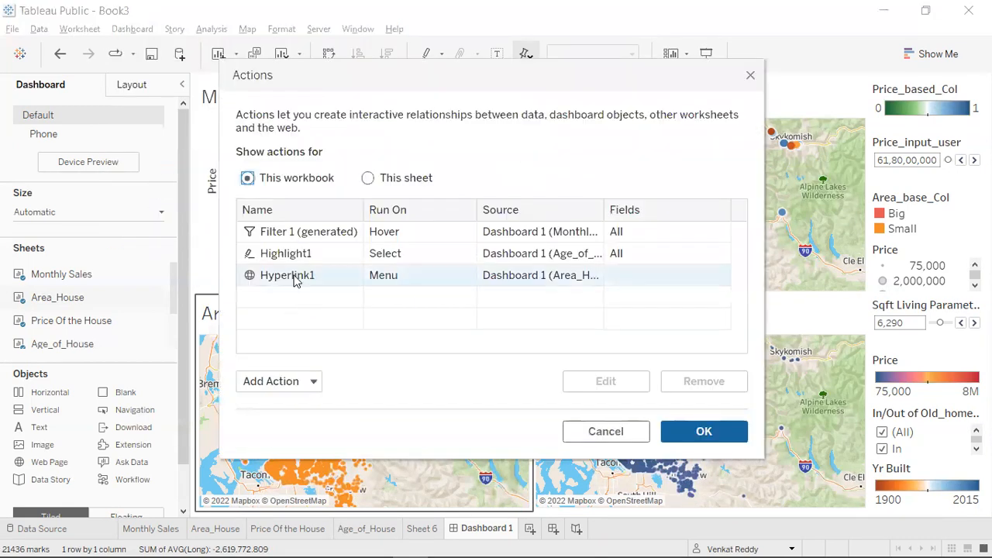
pyautogui.click(690, 436)
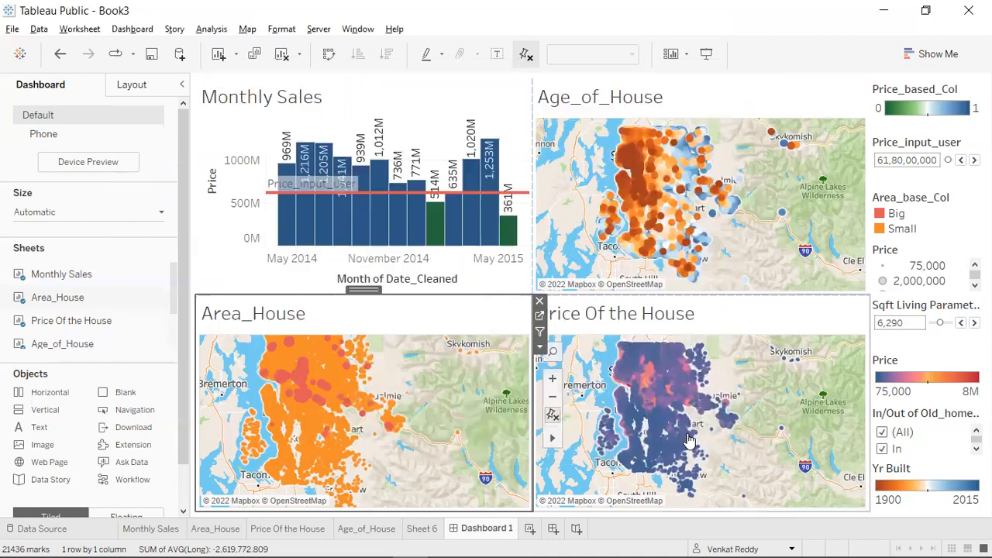
pyautogui.click(287, 373)
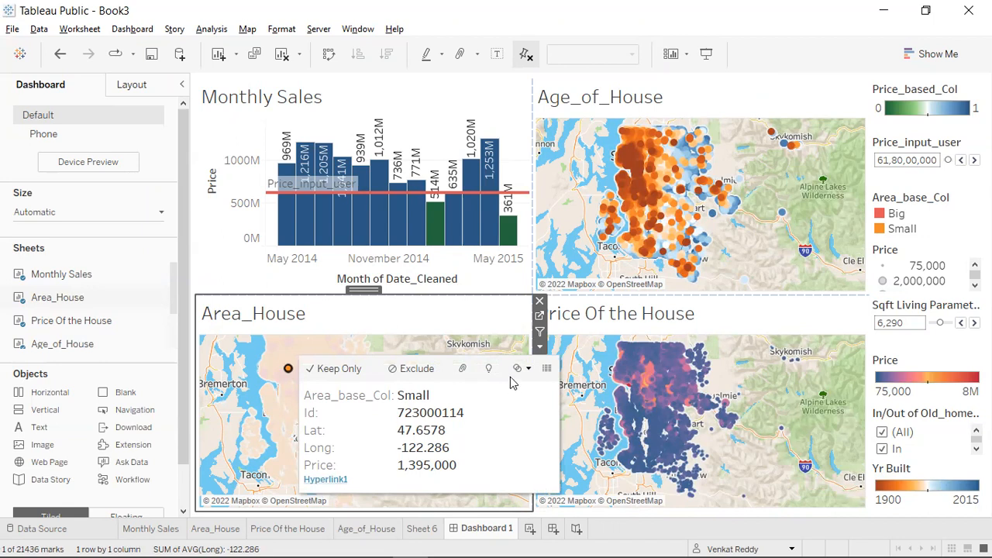
# Rename the Hyperlink1 URL action to "Visit Our Webiste" and apply the change.
pyautogui.click(136, 29)
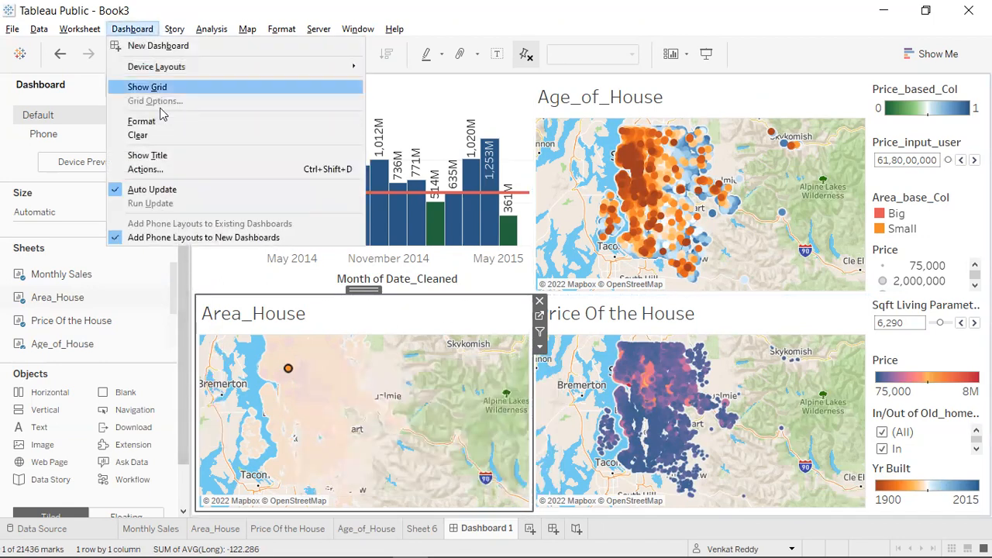
pyautogui.click(166, 171)
pyautogui.click(286, 233)
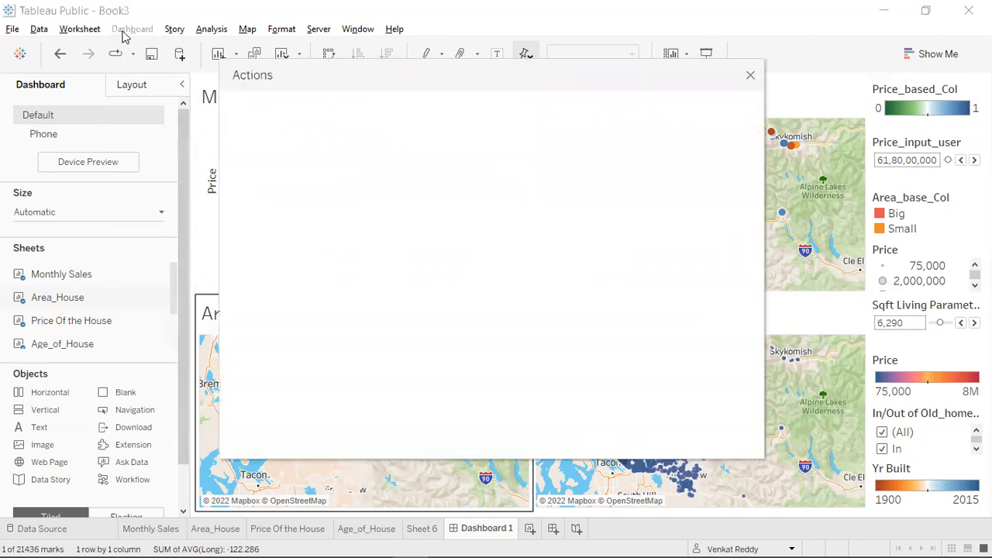
pyautogui.click(283, 278)
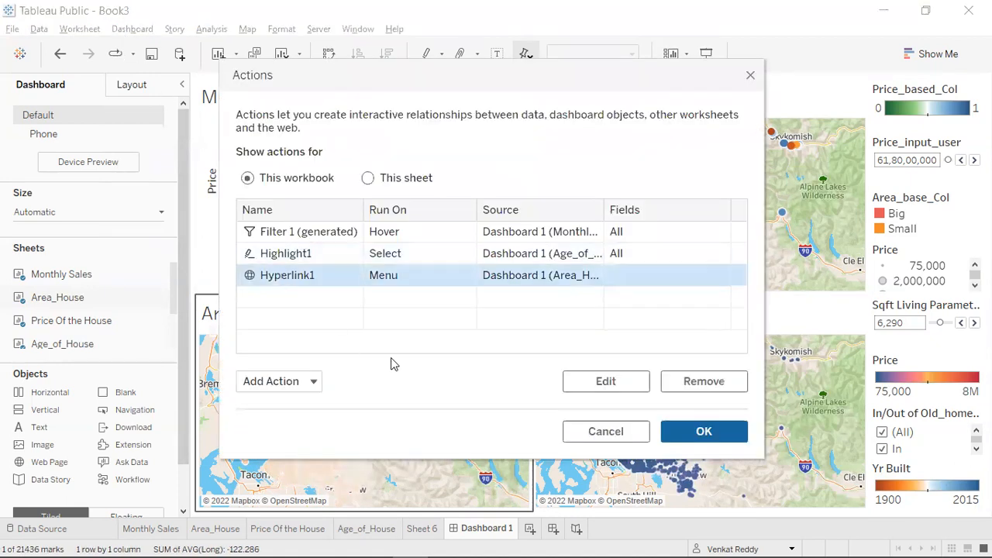
pyautogui.click(585, 395)
pyautogui.moveTo(360, 106); pyautogui.dragTo(204, 105)
pyautogui.write('Visit Our Webiste')
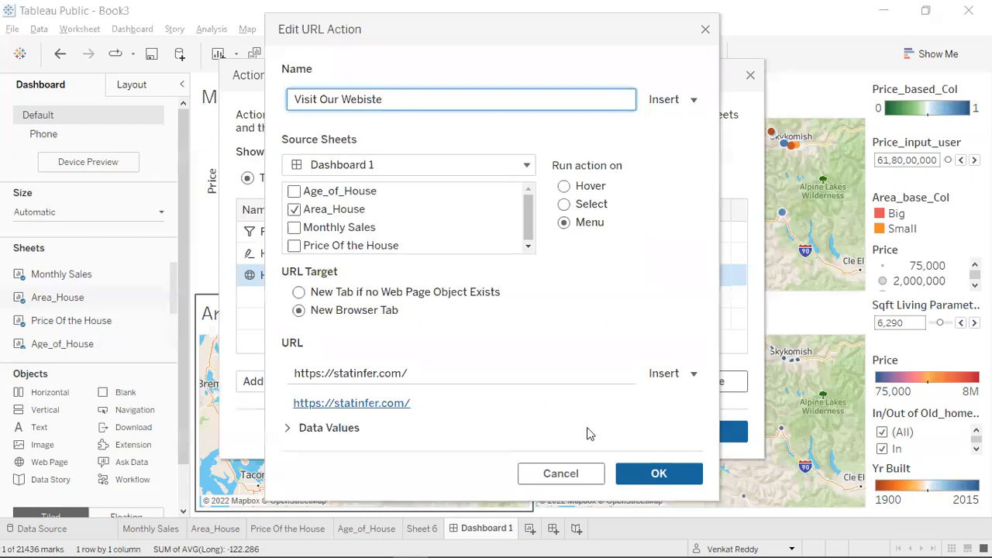
pyautogui.click(693, 472)
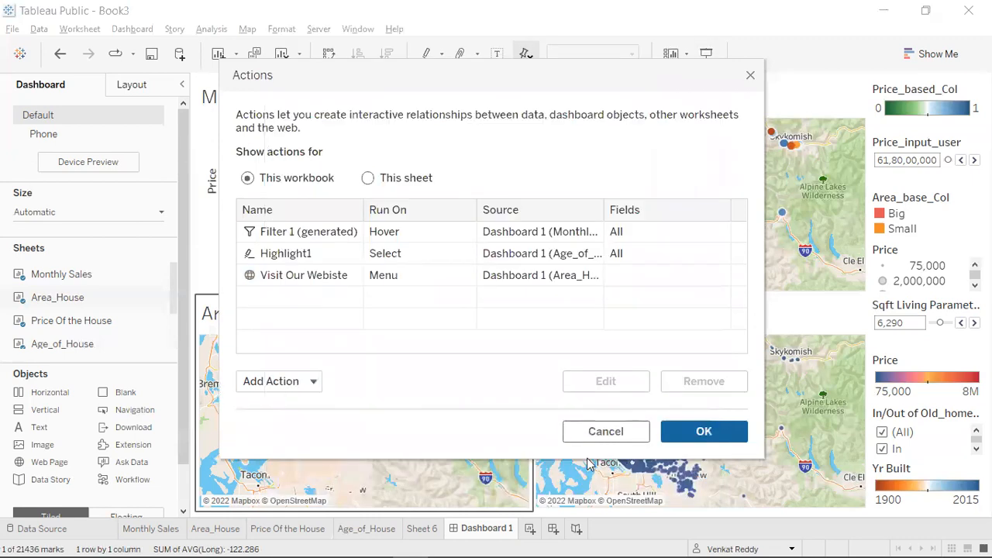
pyautogui.click(704, 431)
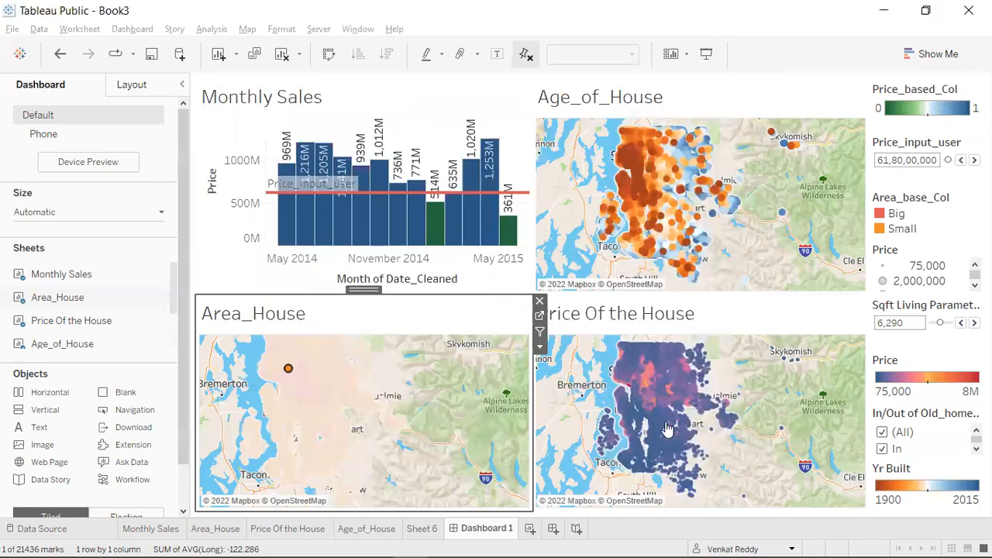
# Reduce the Area_House sheet's tooltip to the Price line by removing the Area_base_Col, Id, Lat and Long lines.
pyautogui.click(541, 317)
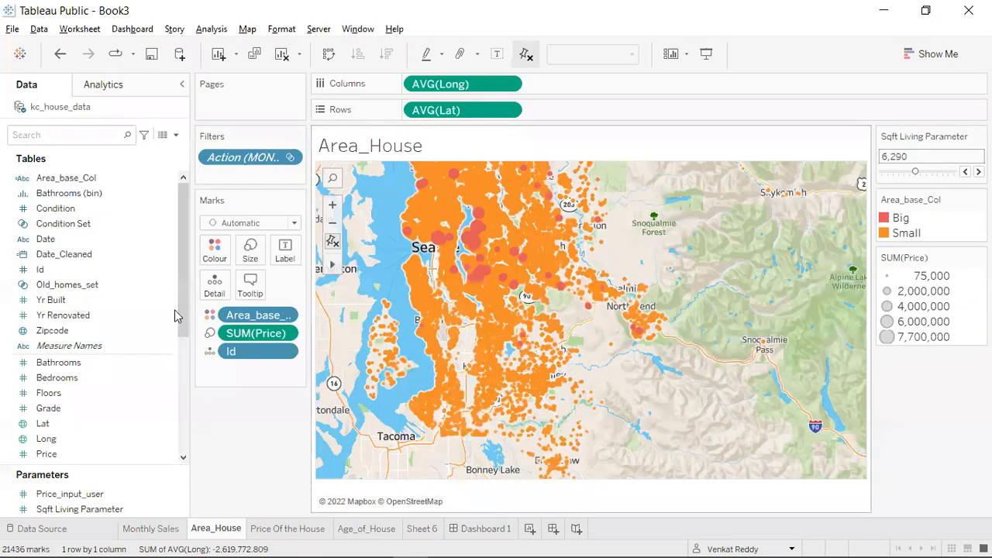
pyautogui.click(251, 283)
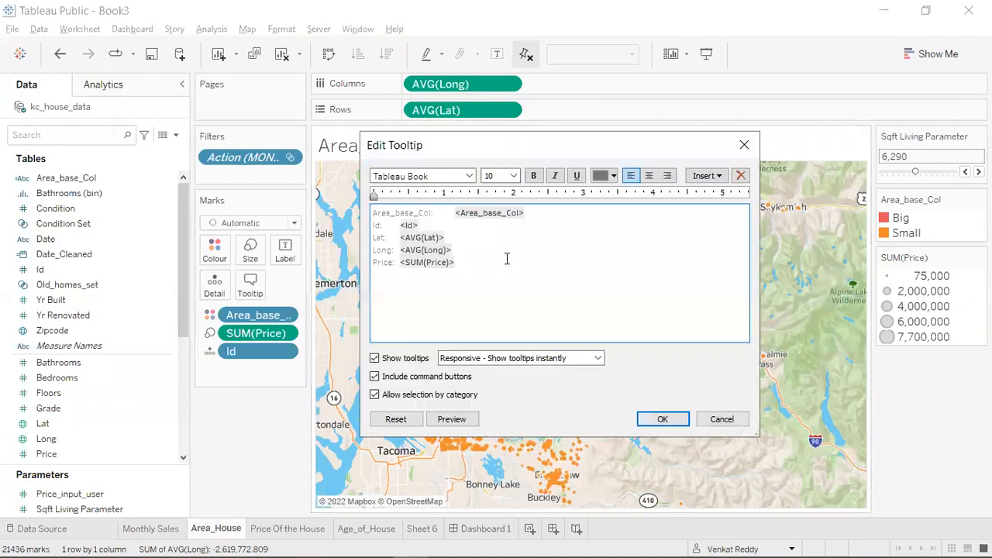
pyautogui.moveTo(456, 249); pyautogui.dragTo(376, 223)
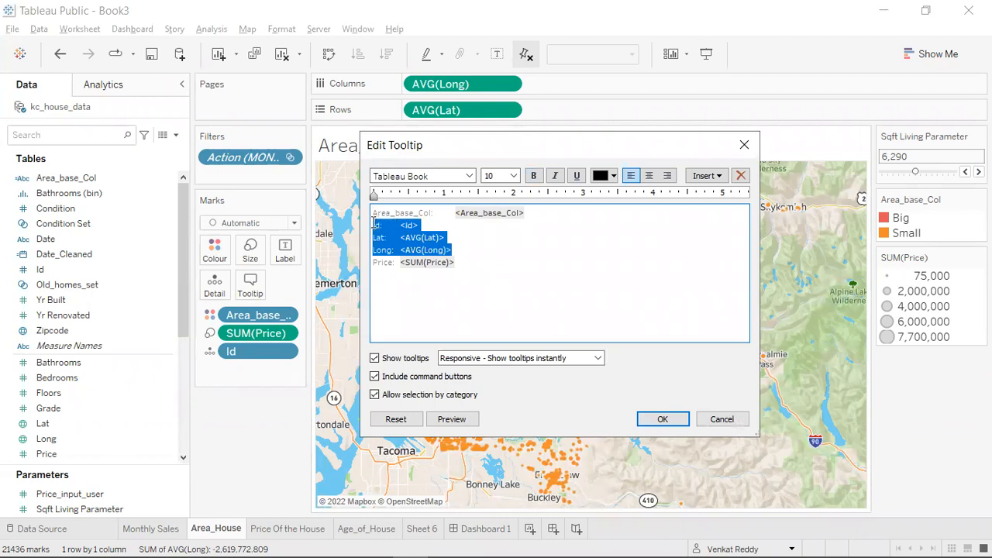
pyautogui.press('Delete')
pyautogui.press('Delete')
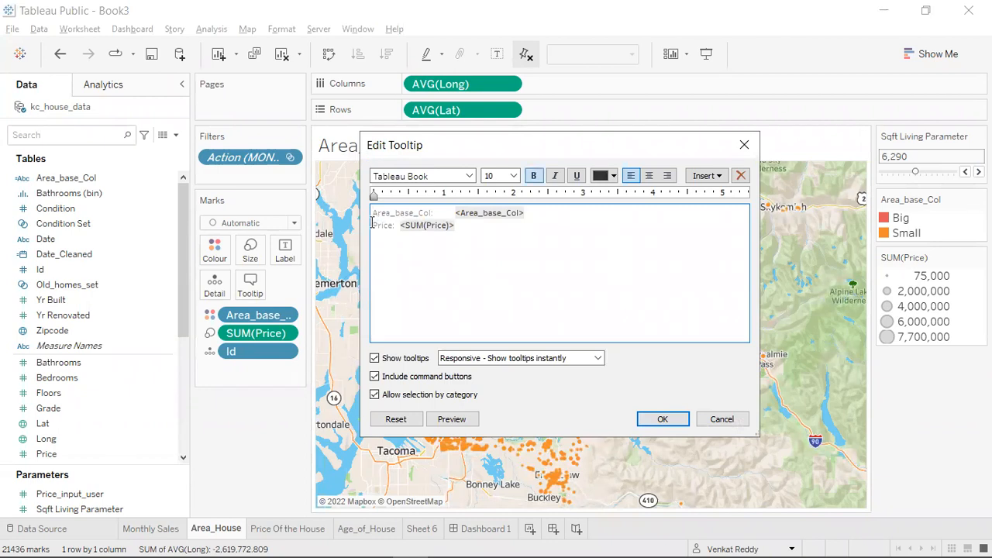
pyautogui.tripleClick(461, 212)
pyautogui.press('Delete')
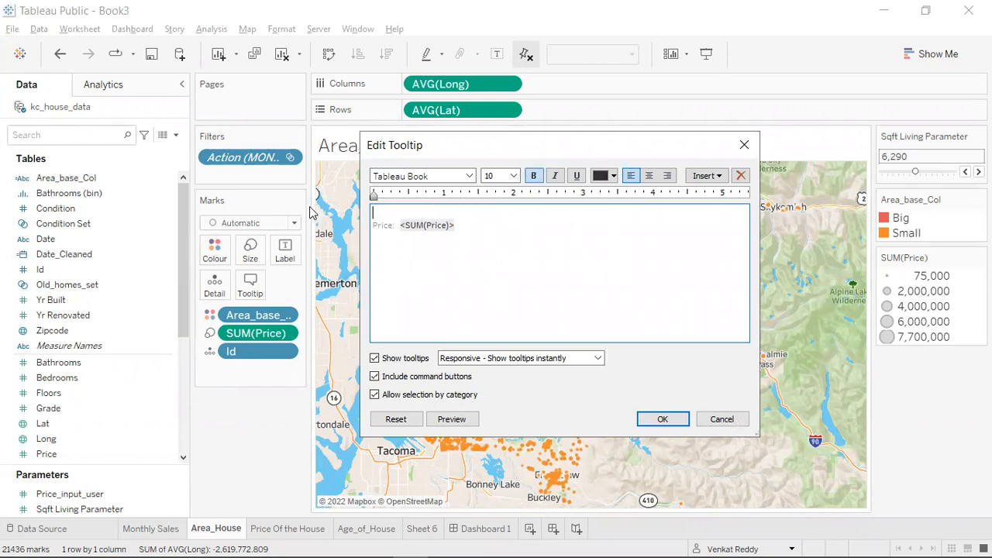
pyautogui.press('Delete')
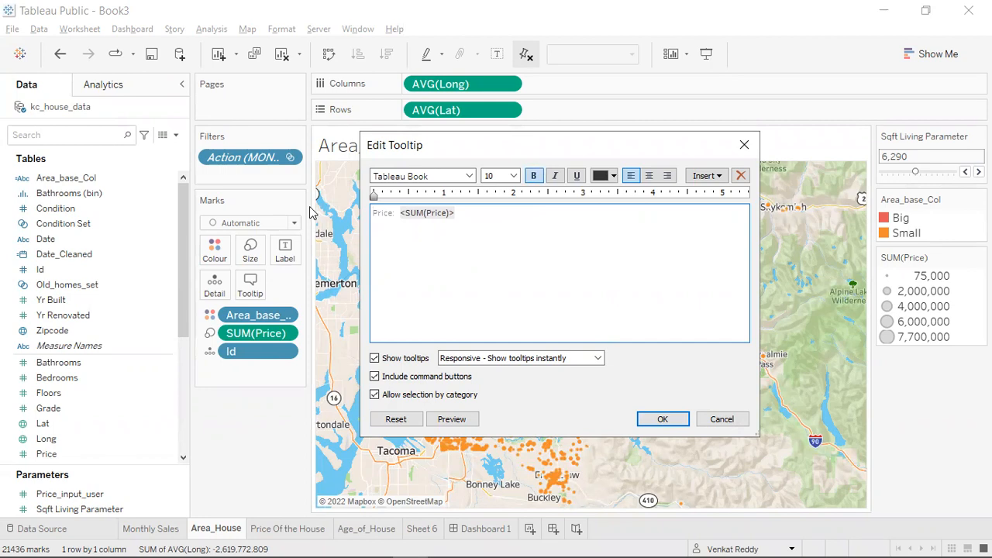
pyautogui.click(662, 419)
# On Dashboard 1, select a house on the Area_House map and follow its "Visit Our Webiste" link to test the URL action.
pyautogui.click(494, 529)
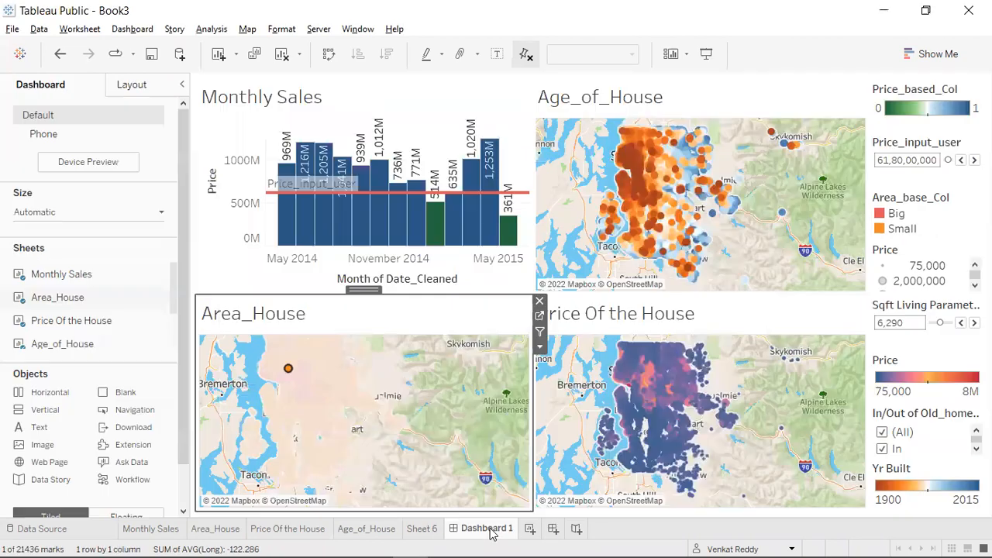
pyautogui.click(318, 361)
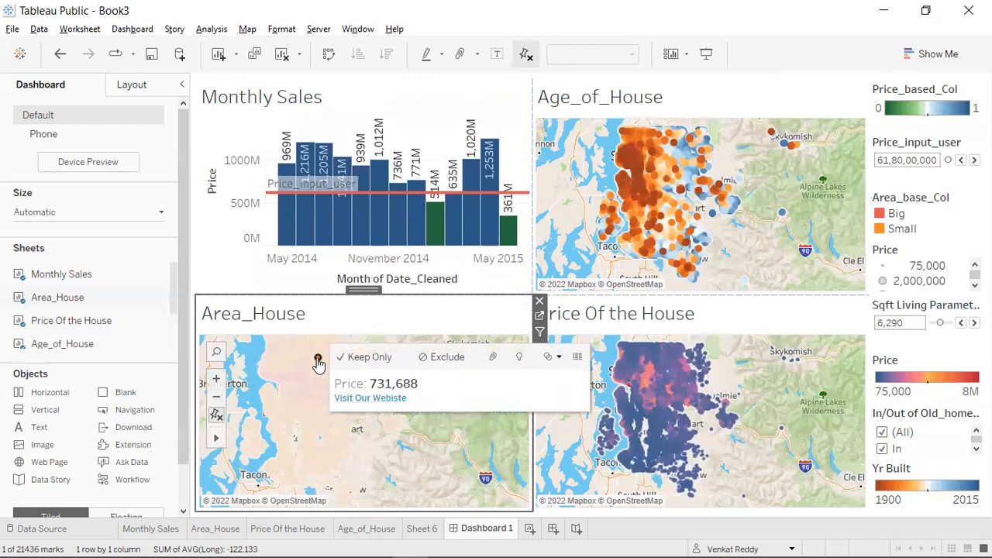
pyautogui.click(371, 396)
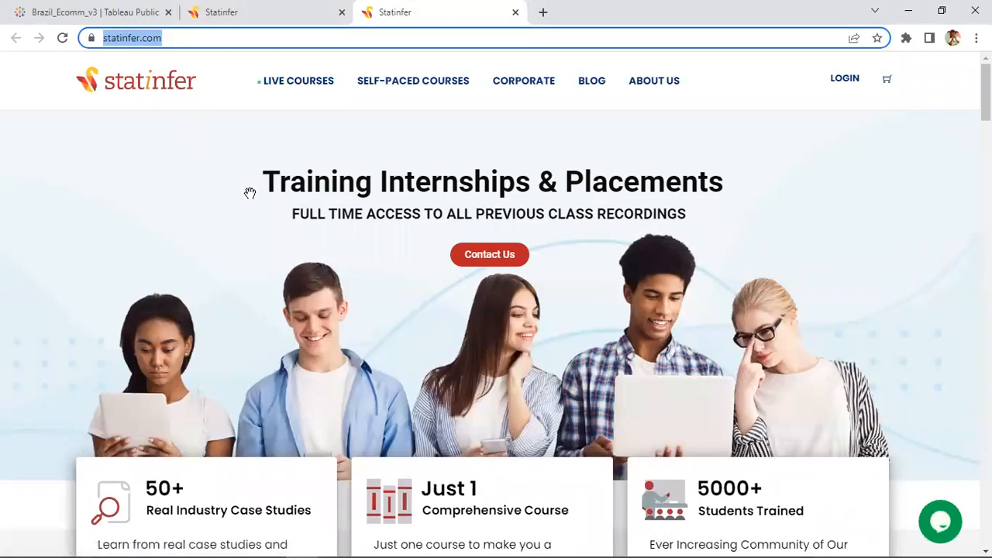
# Switch back to Tableau and test the Monthly Sales filter action on the October 2014 bar.
pyautogui.hotkey('alt', 'Tab')
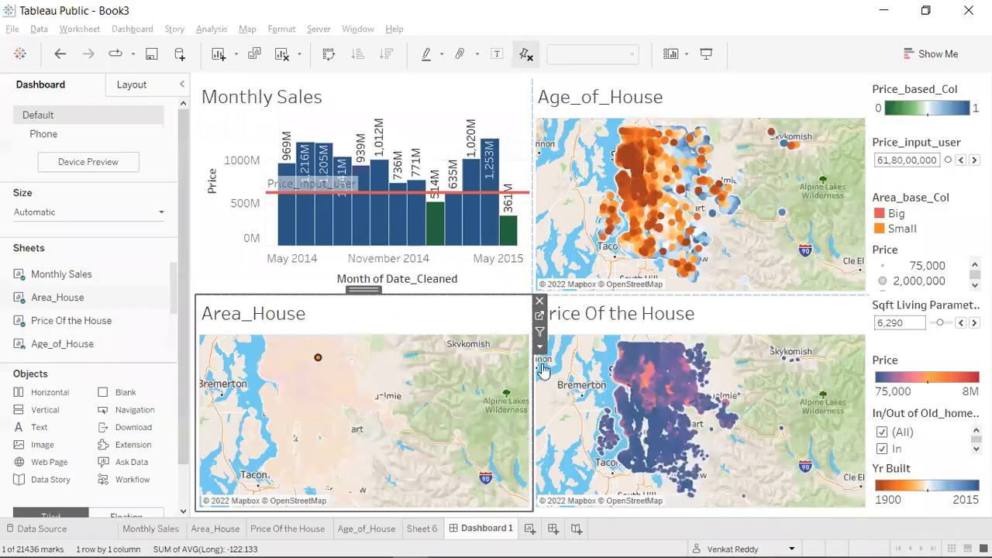
pyautogui.click(381, 133)
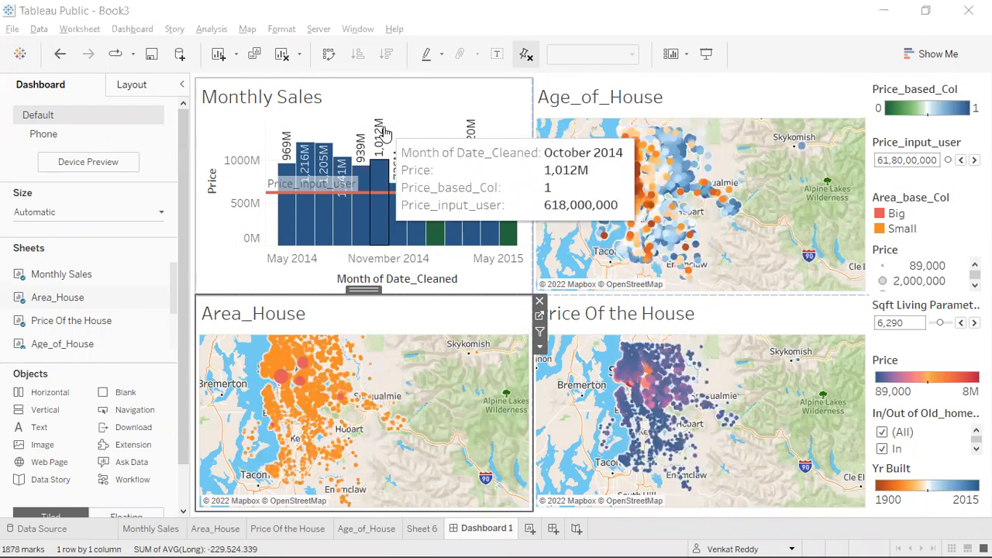